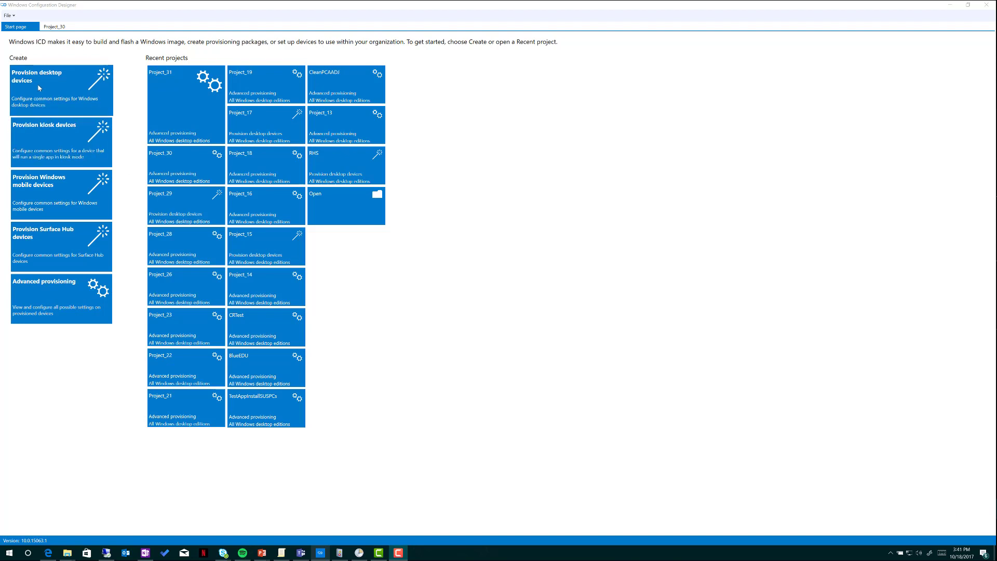
# Create a new desktop provisioning project, keeping the default name Project_32
pyautogui.click(52, 97)
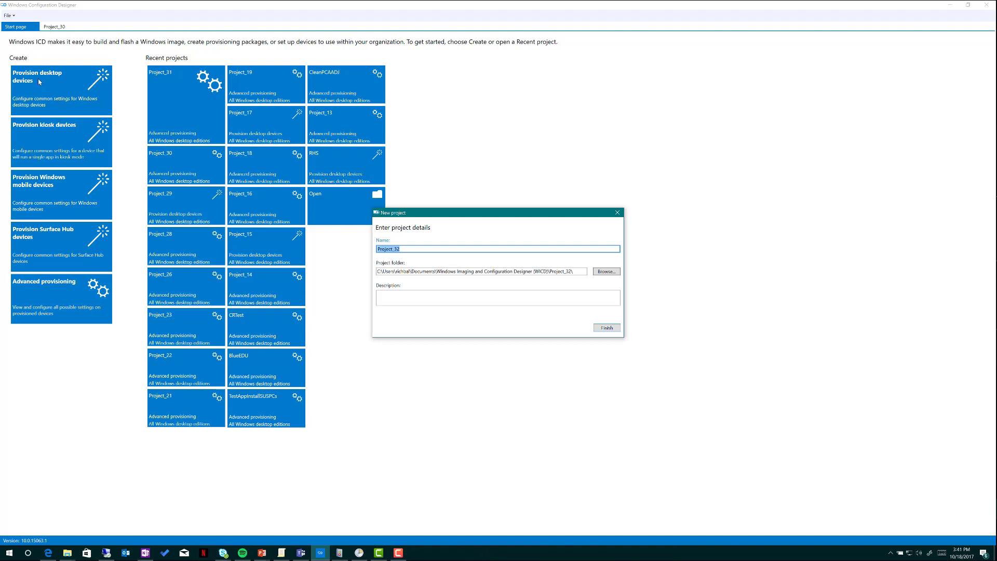
pyautogui.click(606, 327)
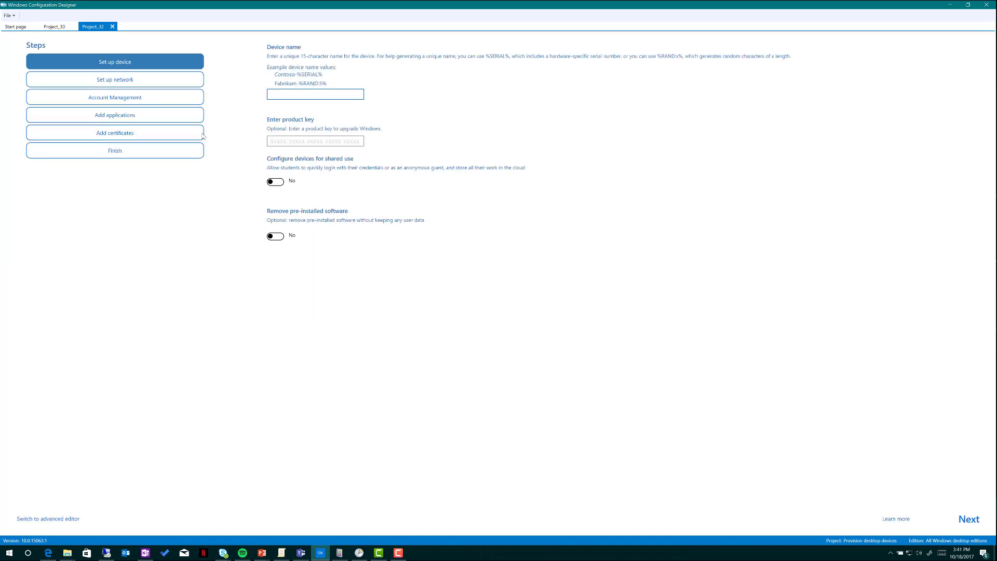
# Name the devices MyEDU-%Serial% and enable shared use, leaving the product key empty
pyautogui.click(300, 93)
pyautogui.click(284, 185)
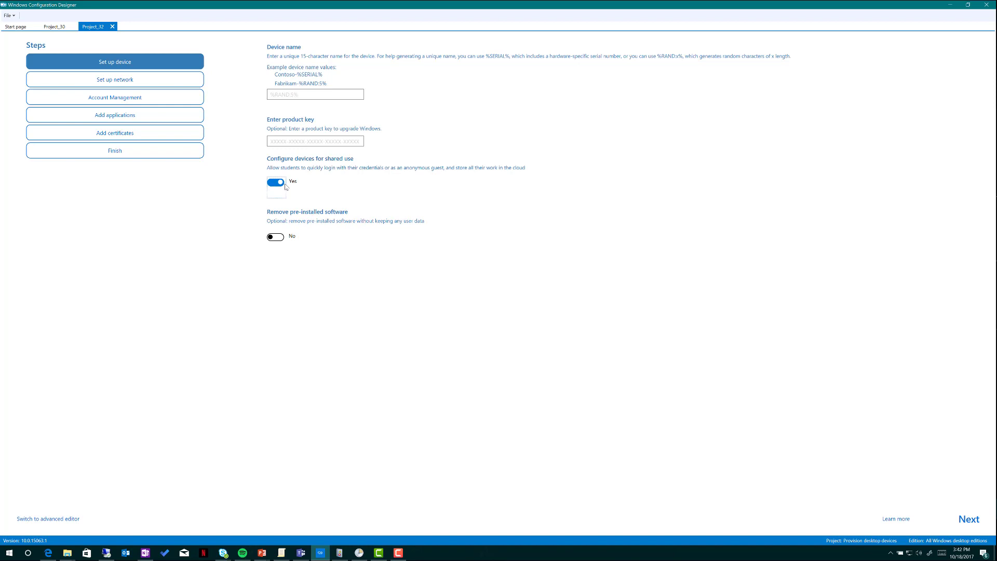
pyautogui.click(294, 94)
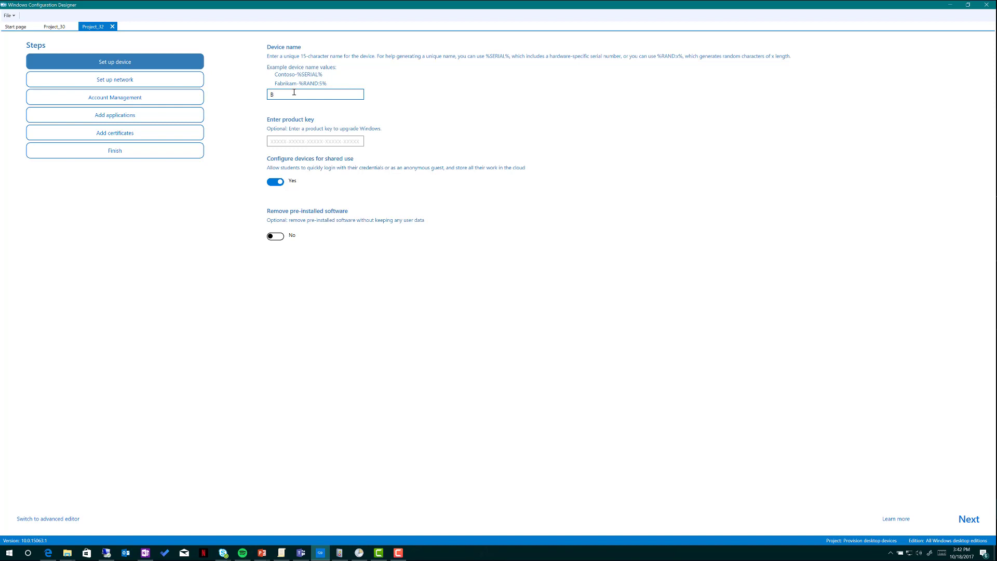
pyautogui.press('BackSpace')
pyautogui.write('MyEDU-%Serial%')
pyautogui.click(311, 141)
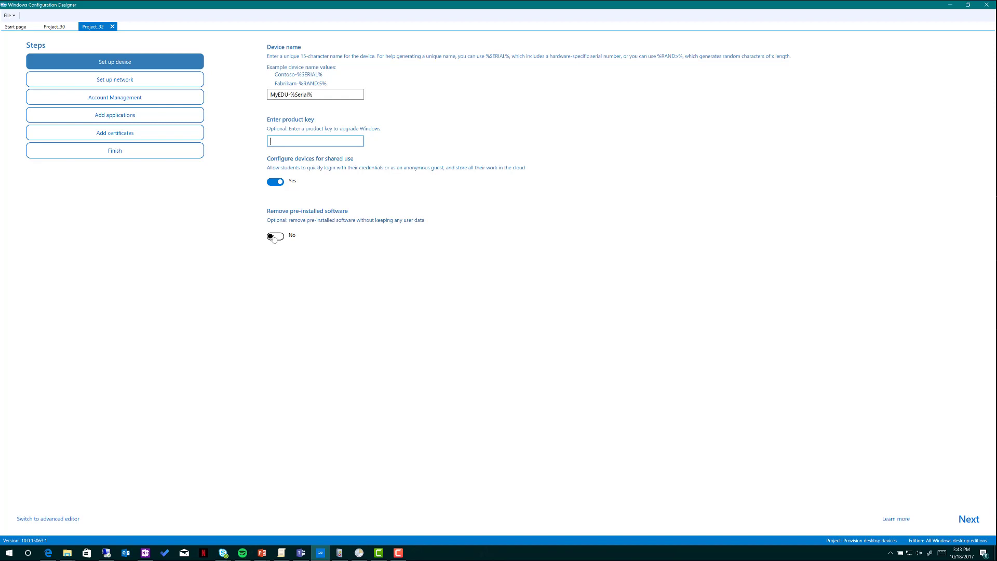
pyautogui.click(130, 82)
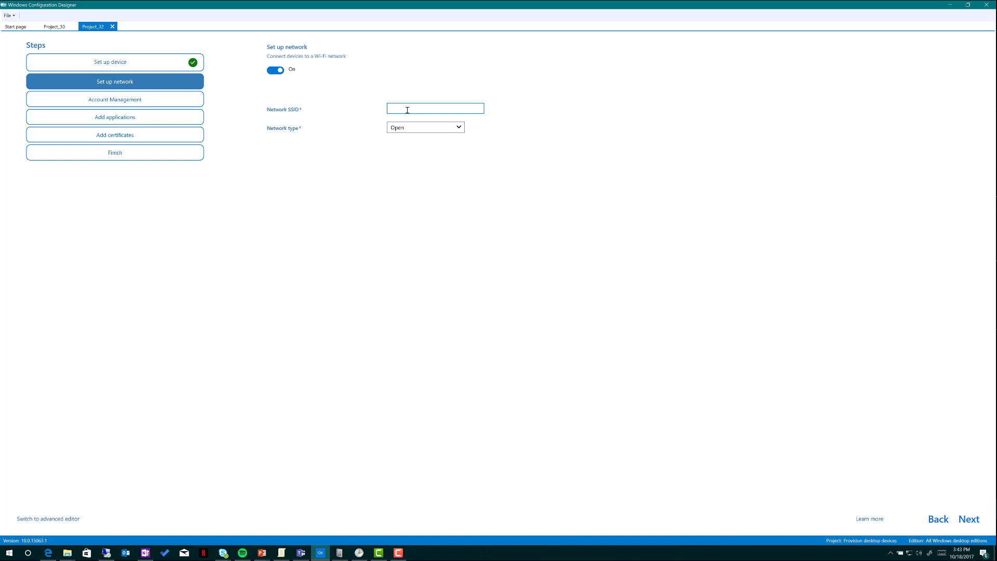
# Try WPA2-Personal Wi-Fi 'mynetwork' with a password, then turn Wi-Fi setup off for wired Ethernet
pyautogui.click(411, 129)
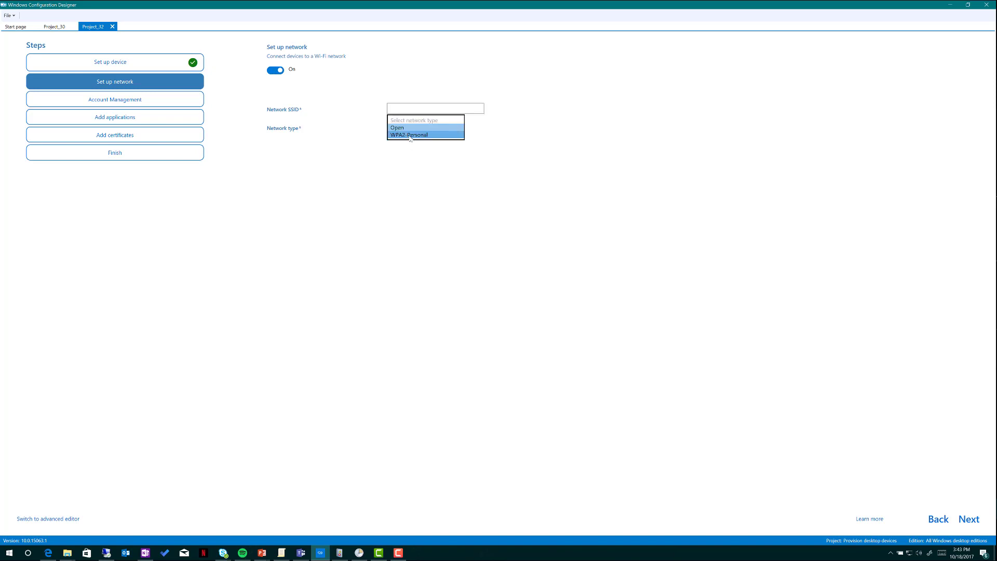
pyautogui.click(410, 127)
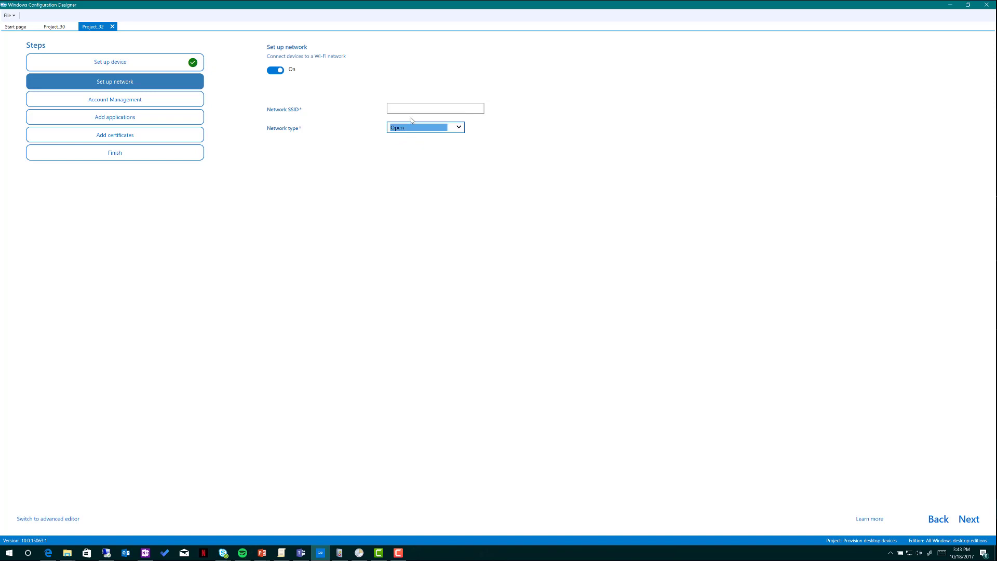
pyautogui.click(413, 109)
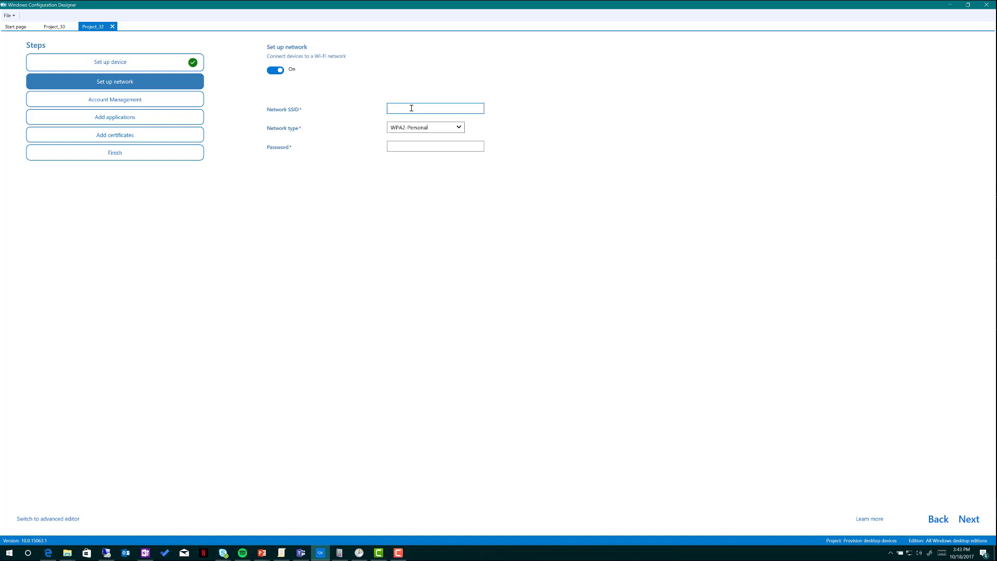
pyautogui.write('mynetwork')
pyautogui.press('Tab')
pyautogui.press('Tab')
pyautogui.write('***')
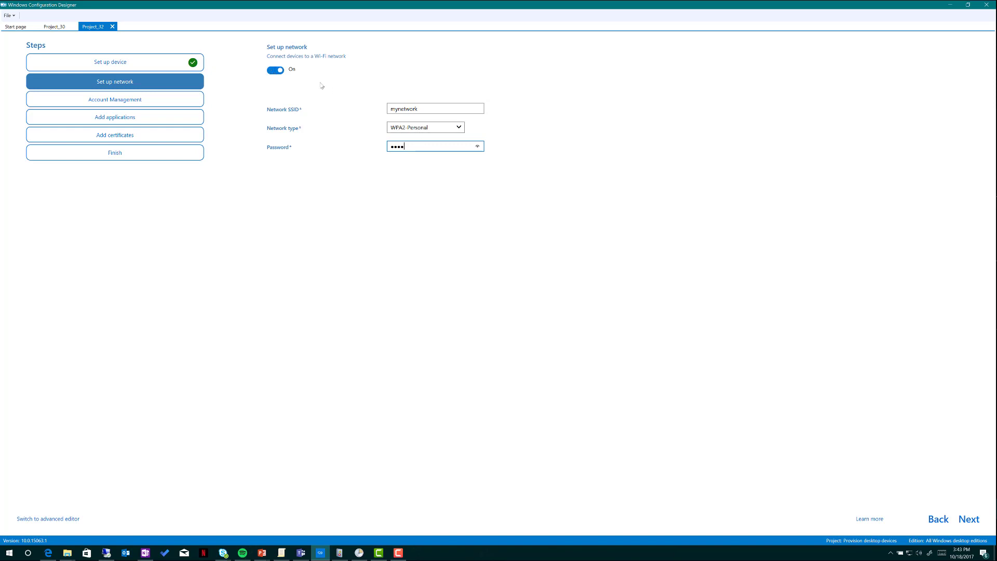
pyautogui.click(278, 71)
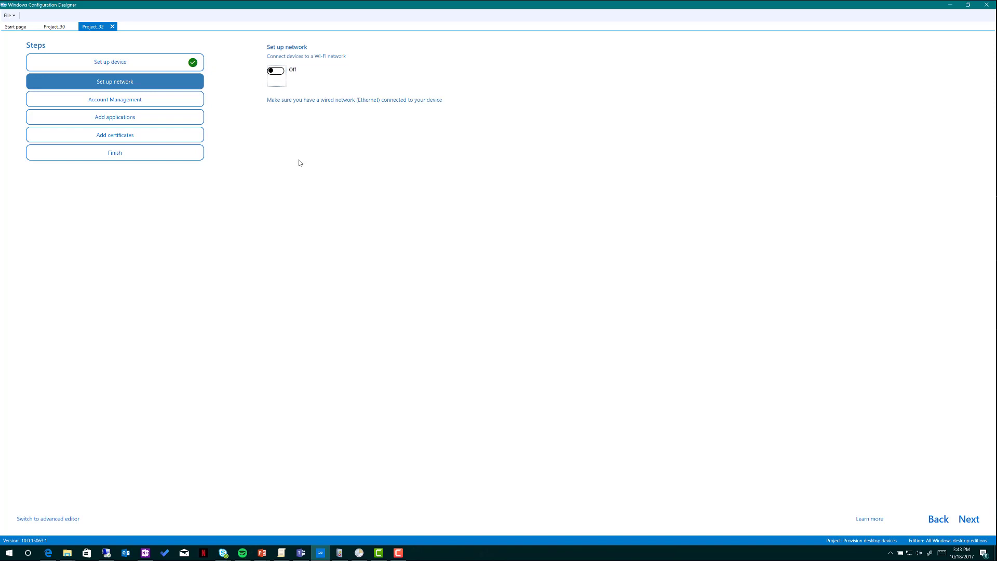
pyautogui.click(139, 100)
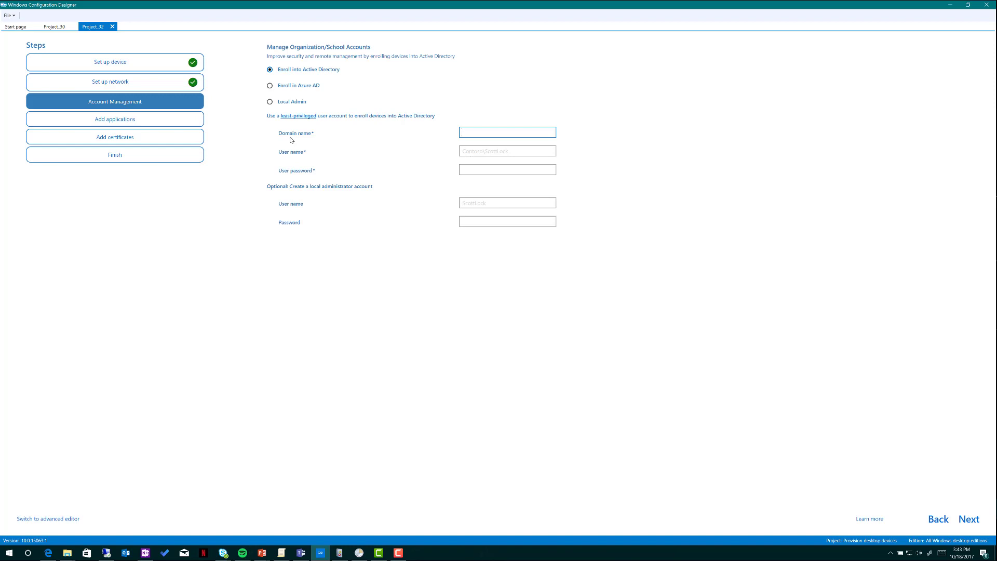
# Choose Azure AD enrollment and fetch a bulk token by signing in with the work account
pyautogui.click(269, 86)
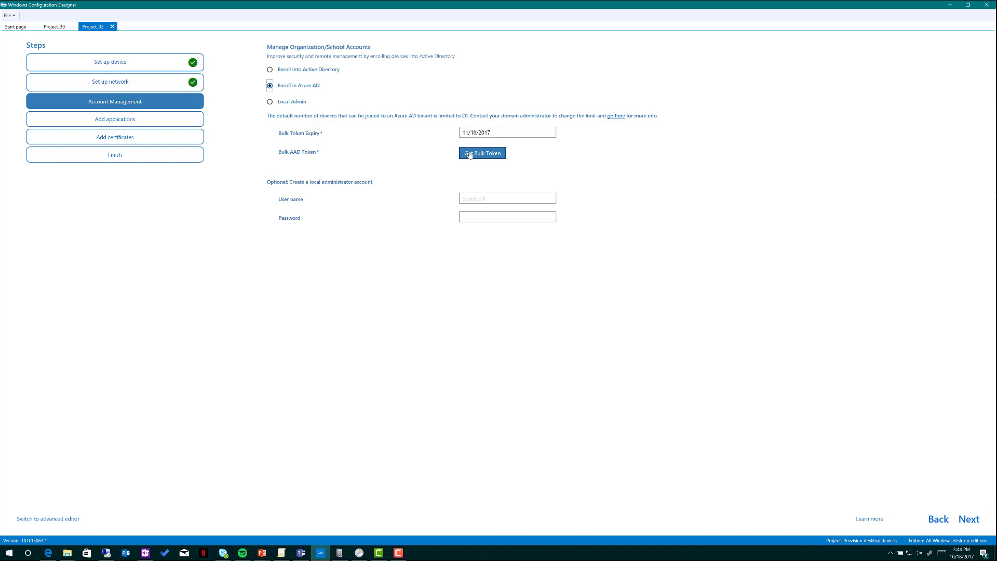
pyautogui.click(469, 155)
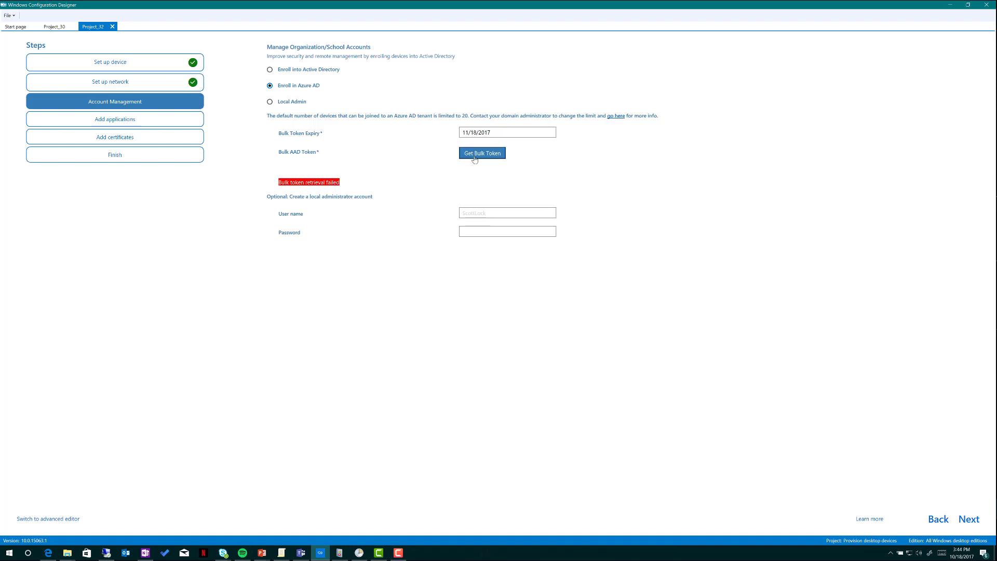
pyautogui.click(475, 158)
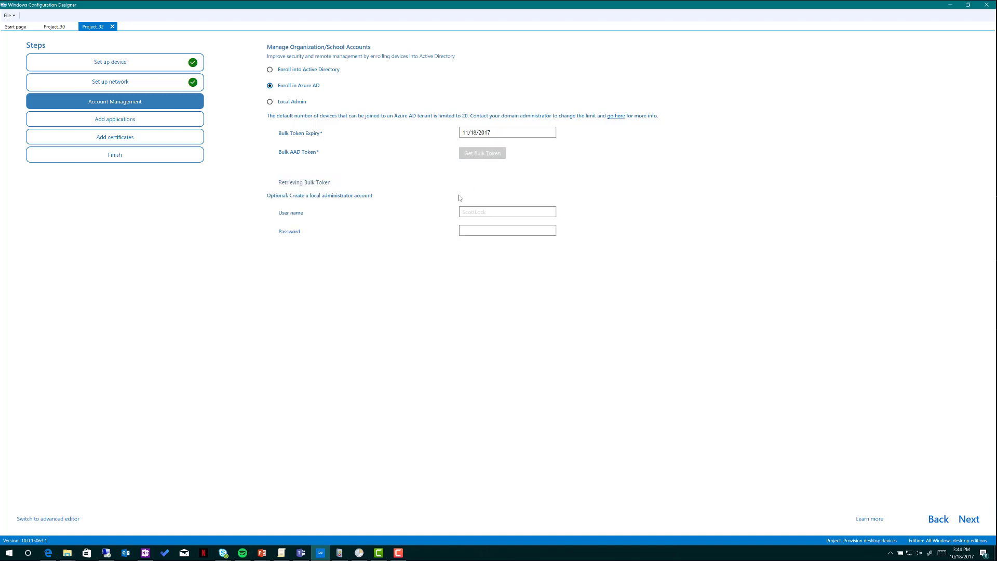
pyautogui.click(476, 155)
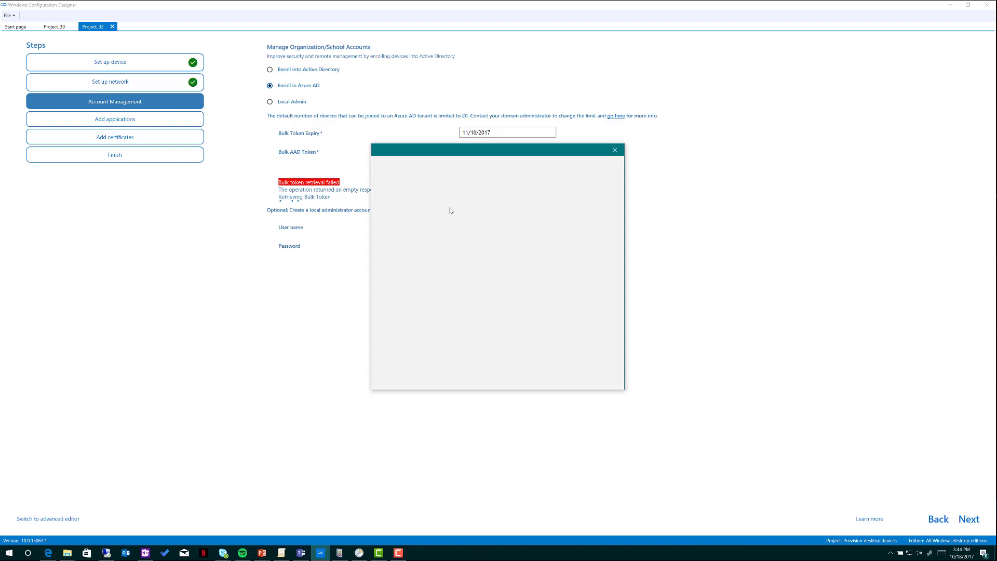
pyautogui.click(449, 214)
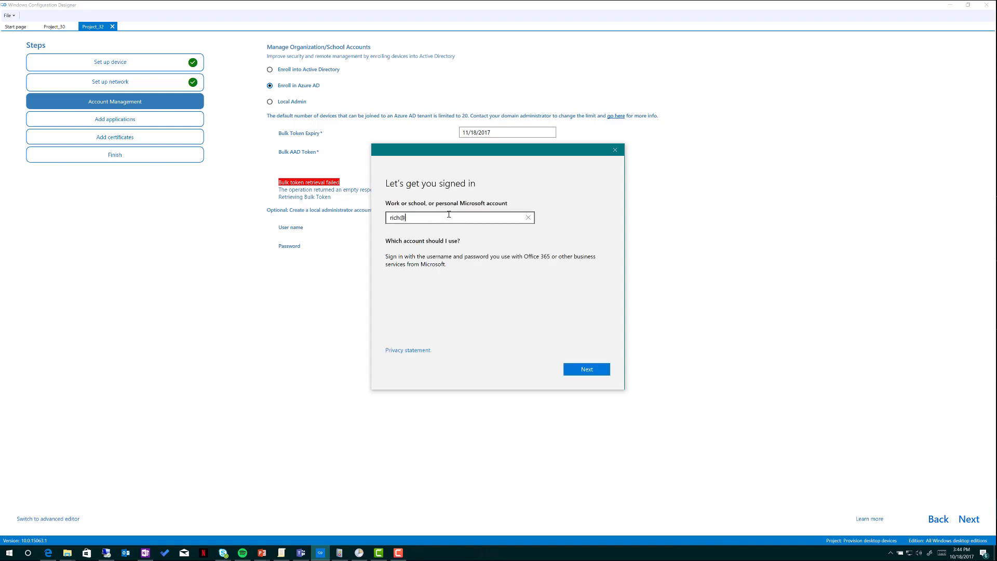
pyautogui.press('Return')
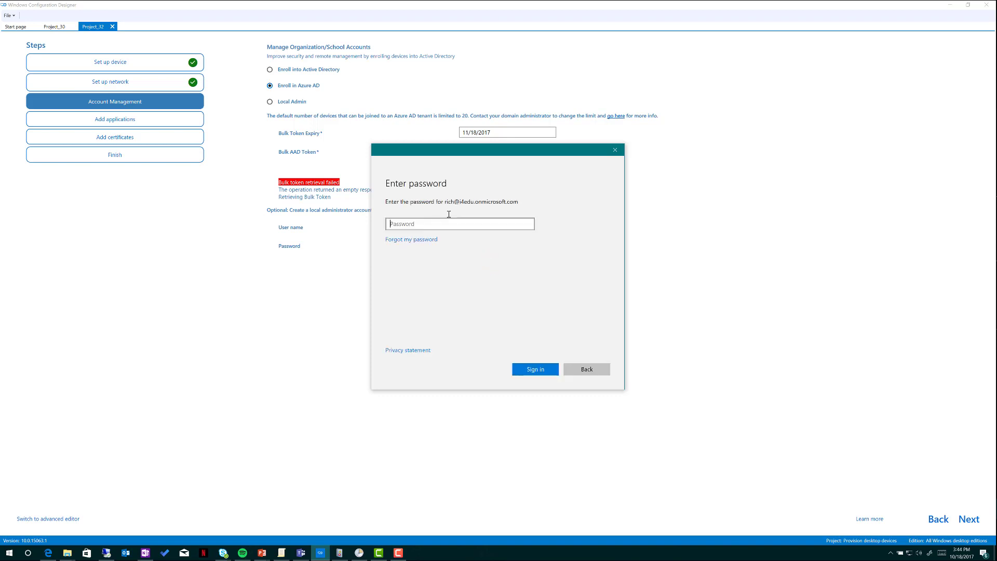
pyautogui.write('•••••••••••')
pyautogui.press('Return')
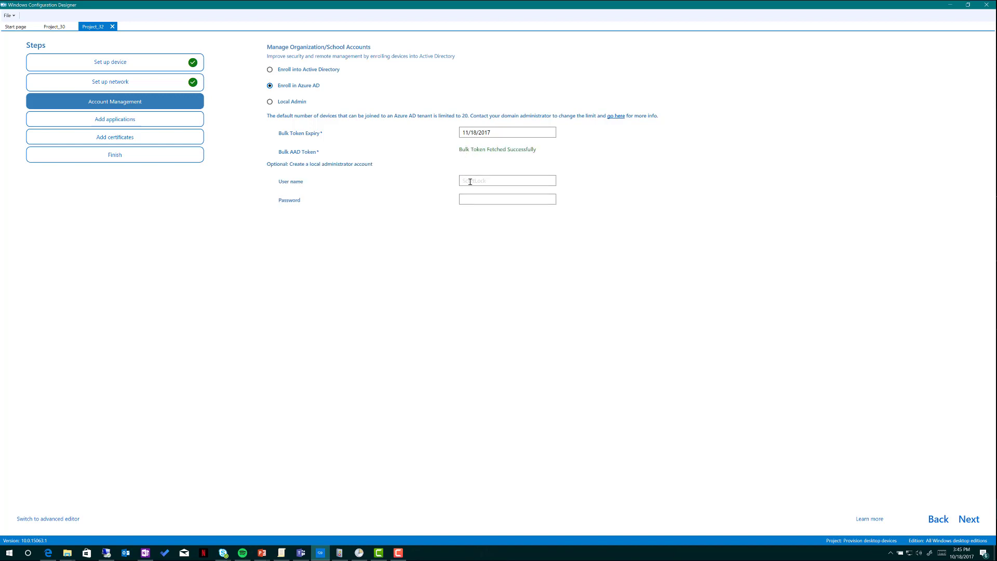
# Add a local administrator account named admin with its password
pyautogui.click(471, 181)
pyautogui.write('admin')
pyautogui.press('Tab')
pyautogui.write('P•••••••')
# Start adding an application named '1' using the s4binstall.msi installer
pyautogui.click(113, 125)
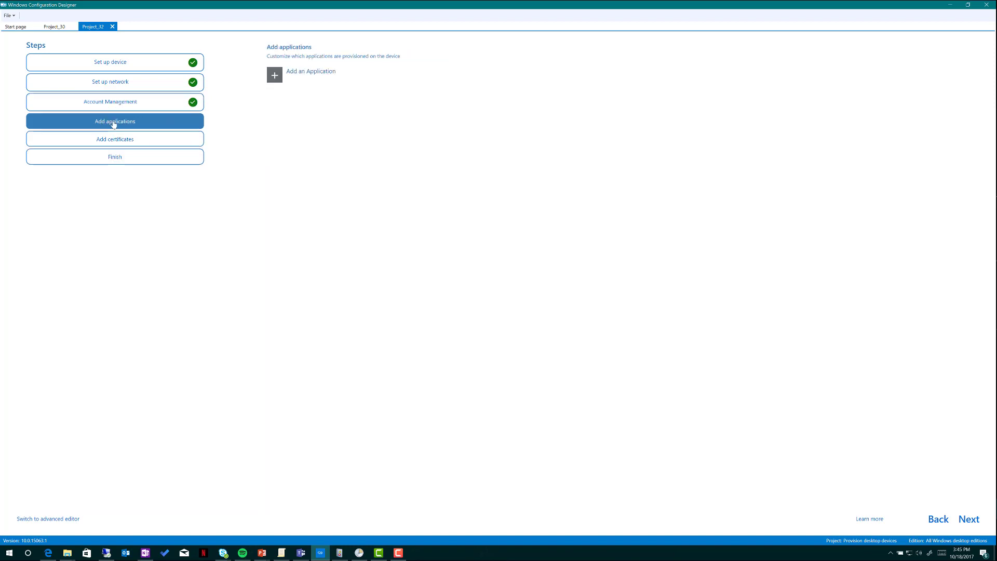
pyautogui.click(274, 76)
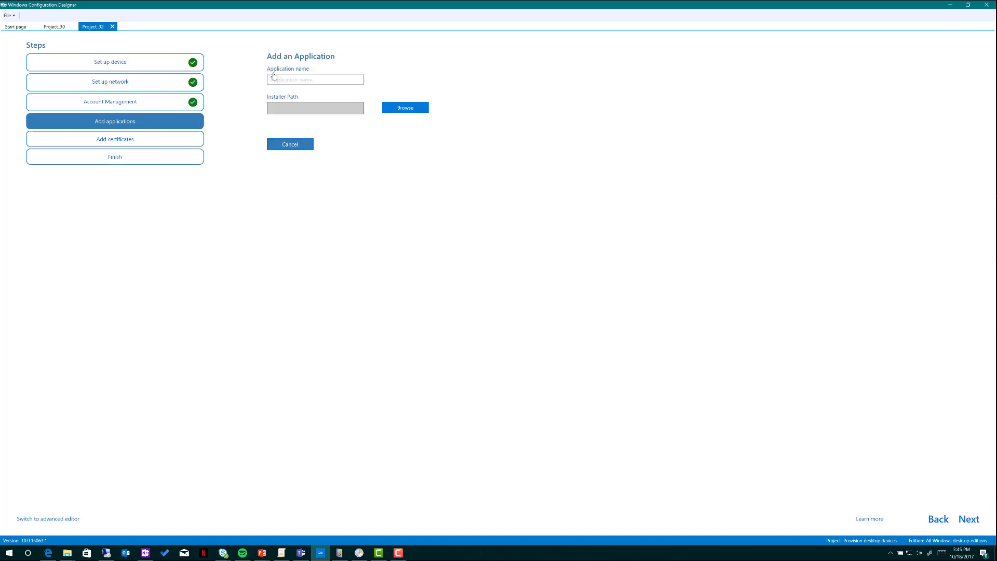
pyautogui.click(291, 80)
pyautogui.write('1')
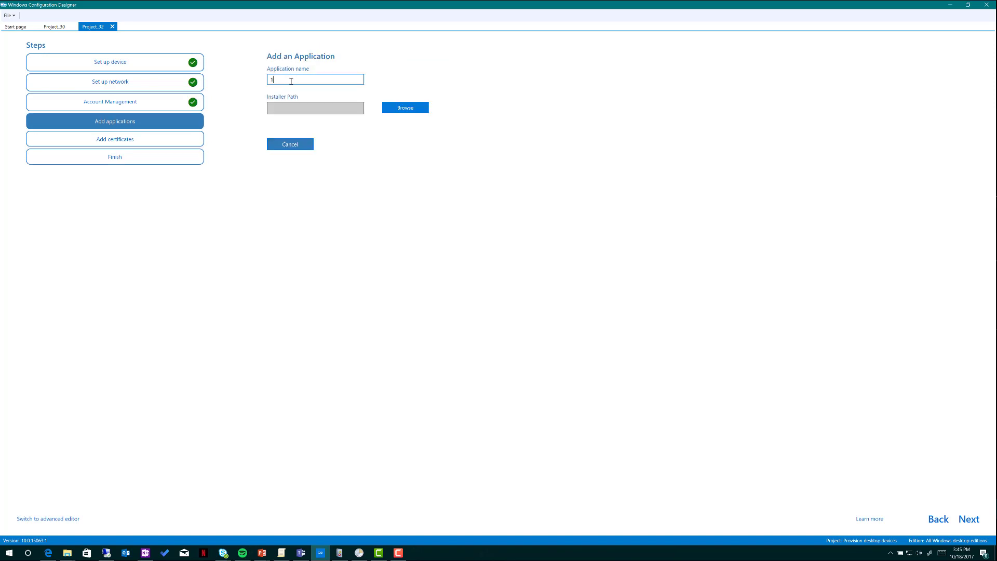
pyautogui.click(392, 108)
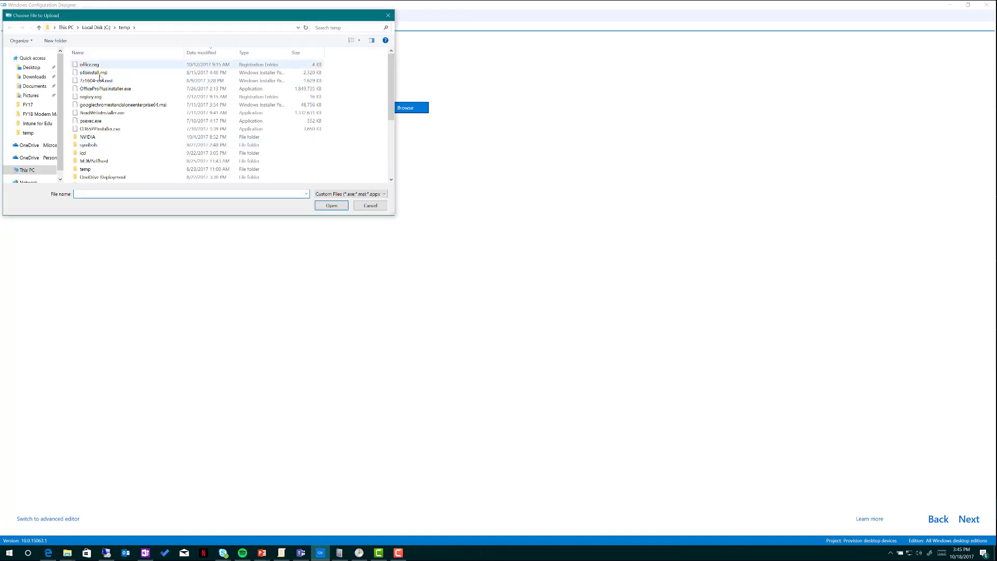
pyautogui.click(100, 75)
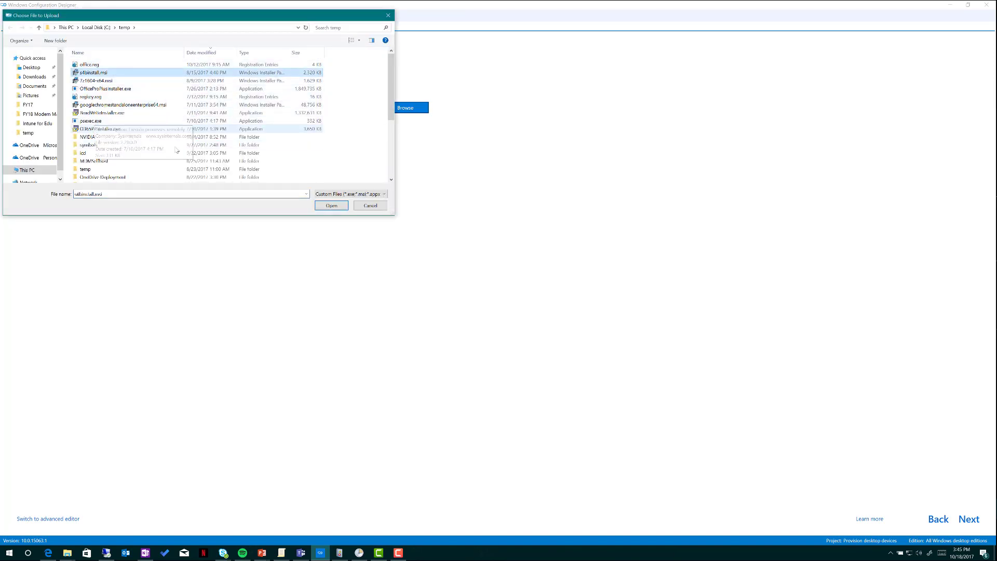
pyautogui.click(321, 205)
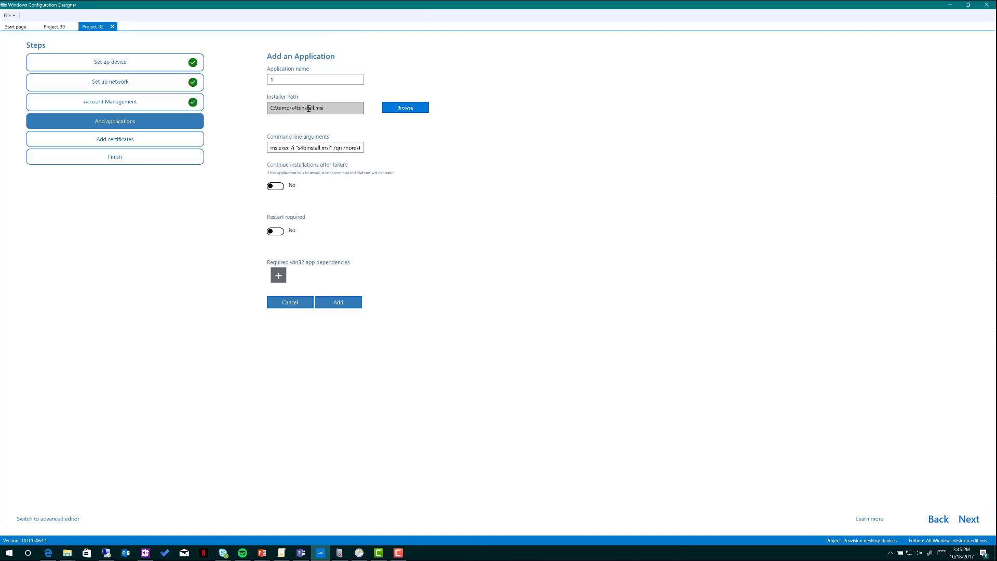
# Inspect the installer command line, then cancel the application and move to certificates
pyautogui.moveTo(271, 148); pyautogui.dragTo(416, 148)
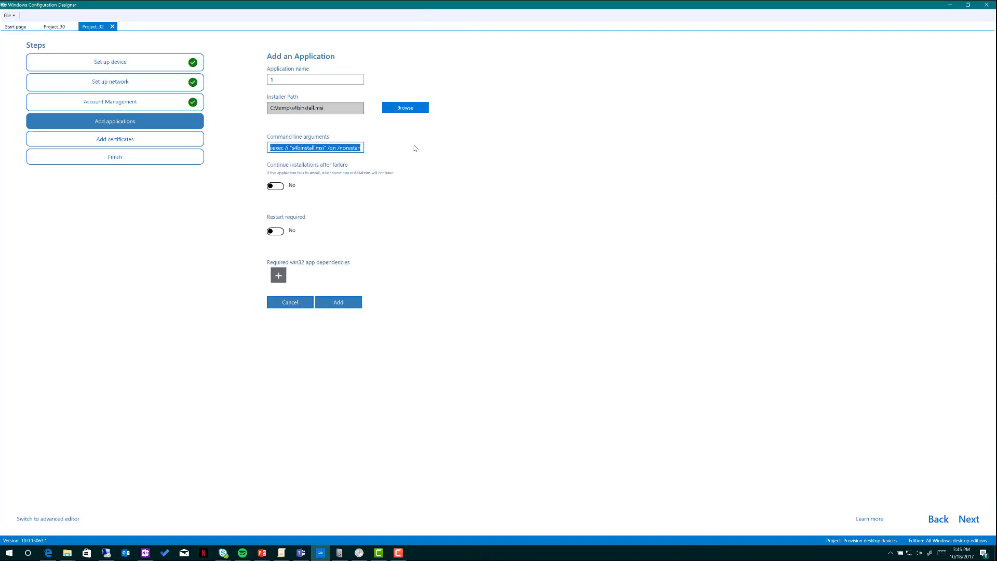
pyautogui.click(313, 148)
pyautogui.doubleClick(314, 148)
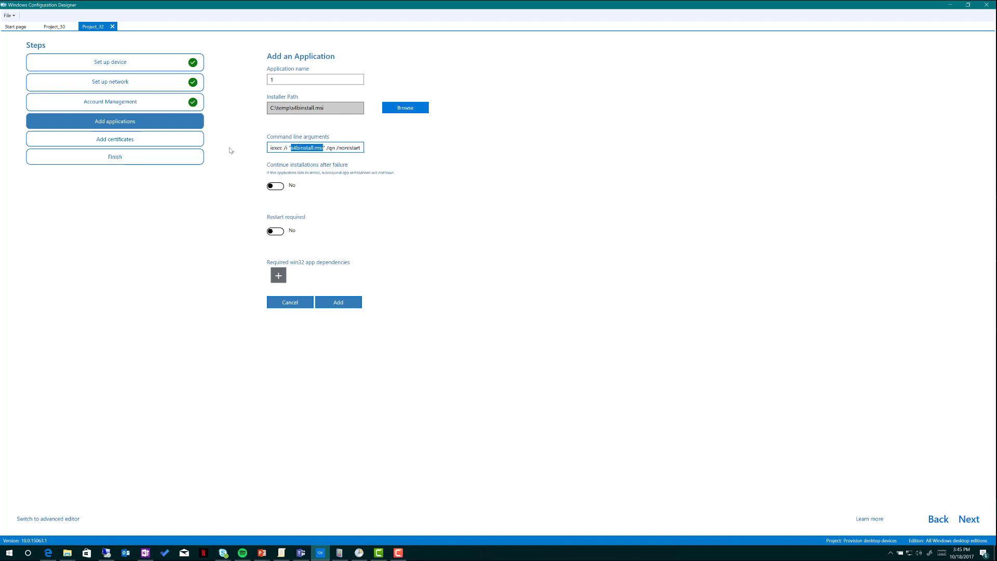
pyautogui.hotkey('shift', 'Home')
pyautogui.click(295, 301)
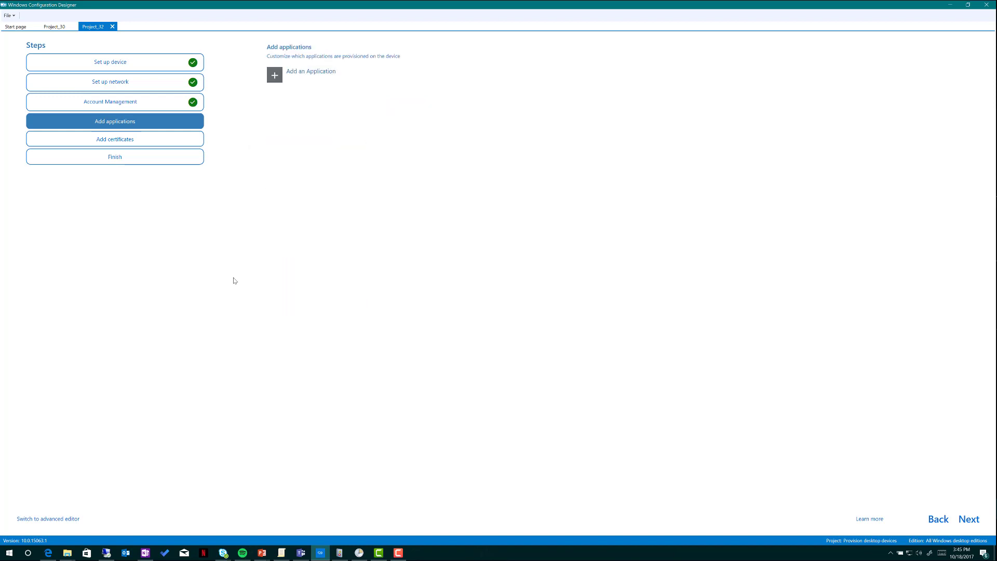
pyautogui.click(142, 147)
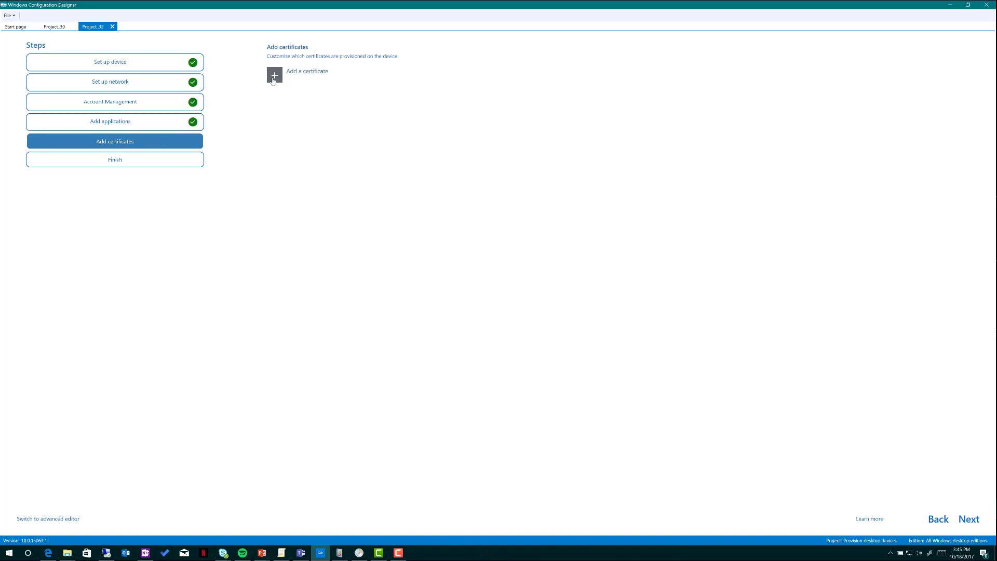
# Review the package summary, then return to the Set up device step
pyautogui.click(118, 162)
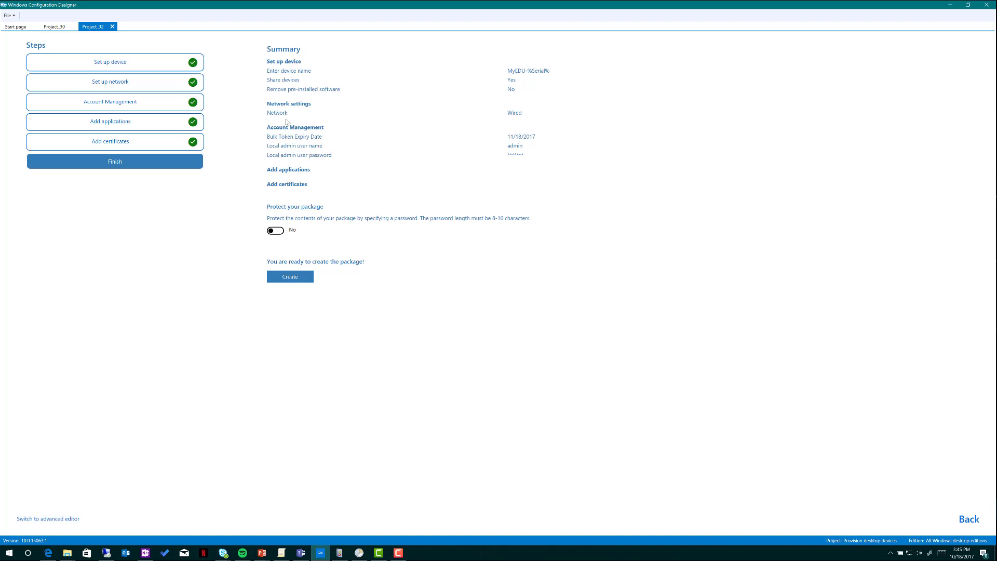
pyautogui.click(134, 66)
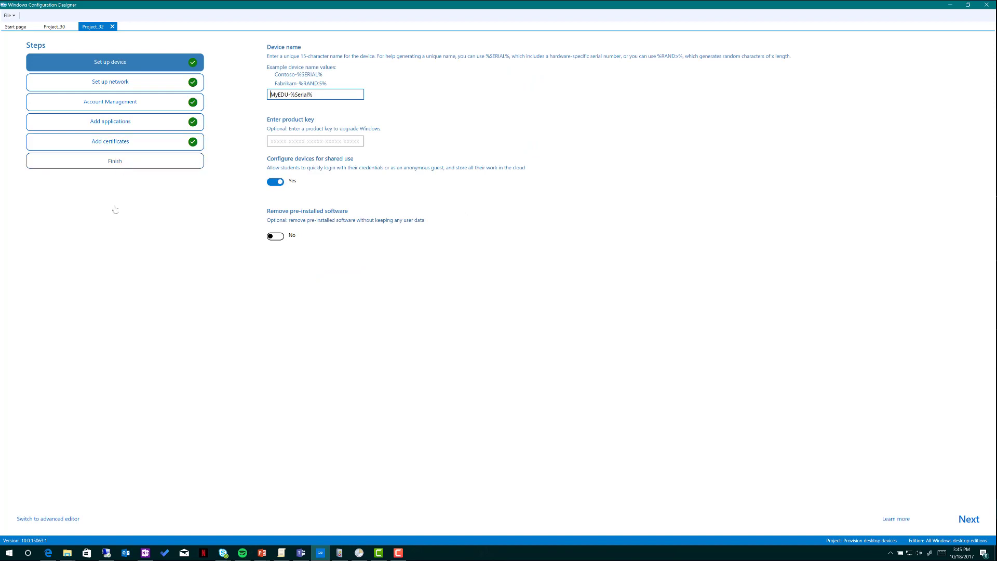
# Switch to the advanced editor, expand Runtime settings > SharedPC, and select DeletionPolicy
pyautogui.click(60, 519)
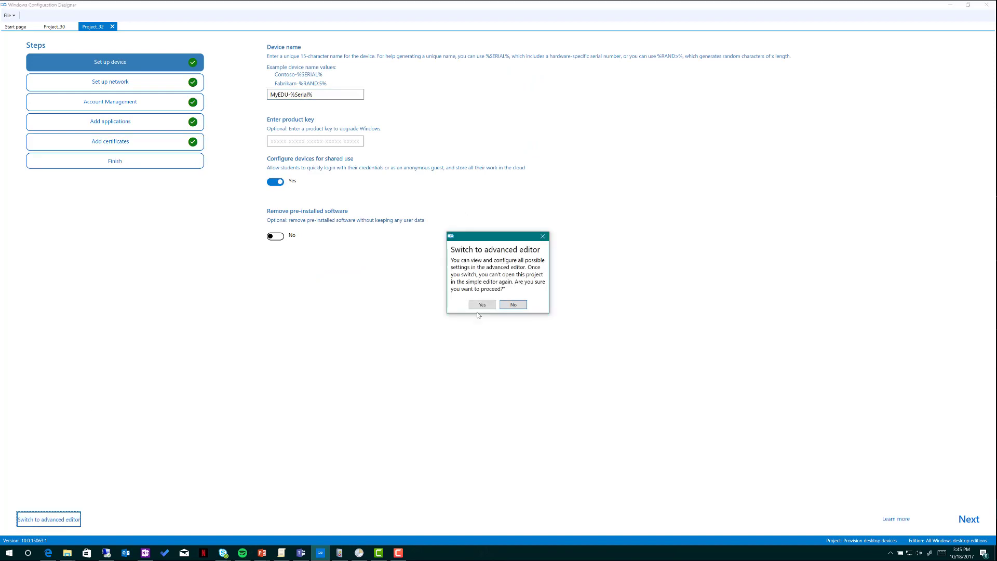
pyautogui.click(482, 305)
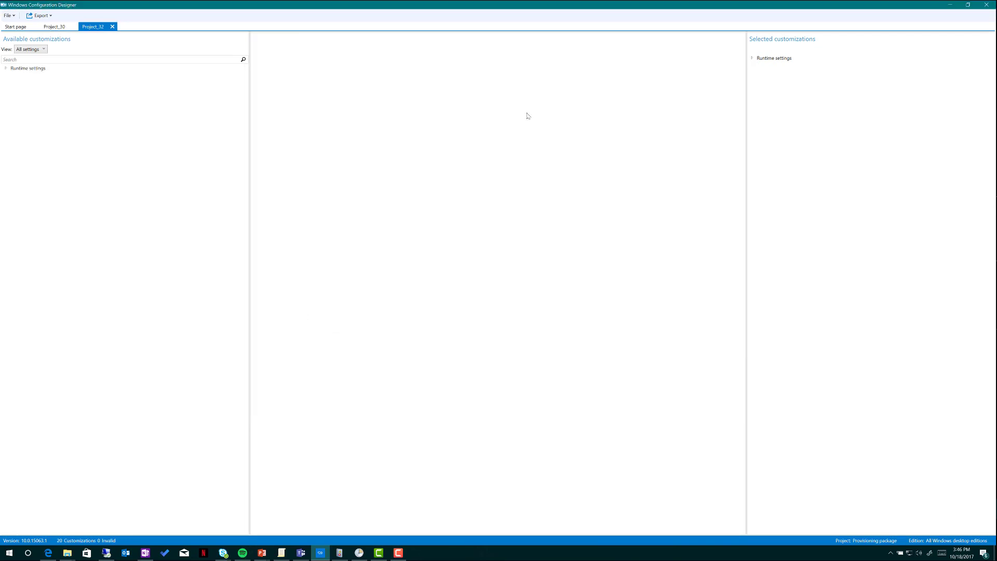
pyautogui.click(752, 58)
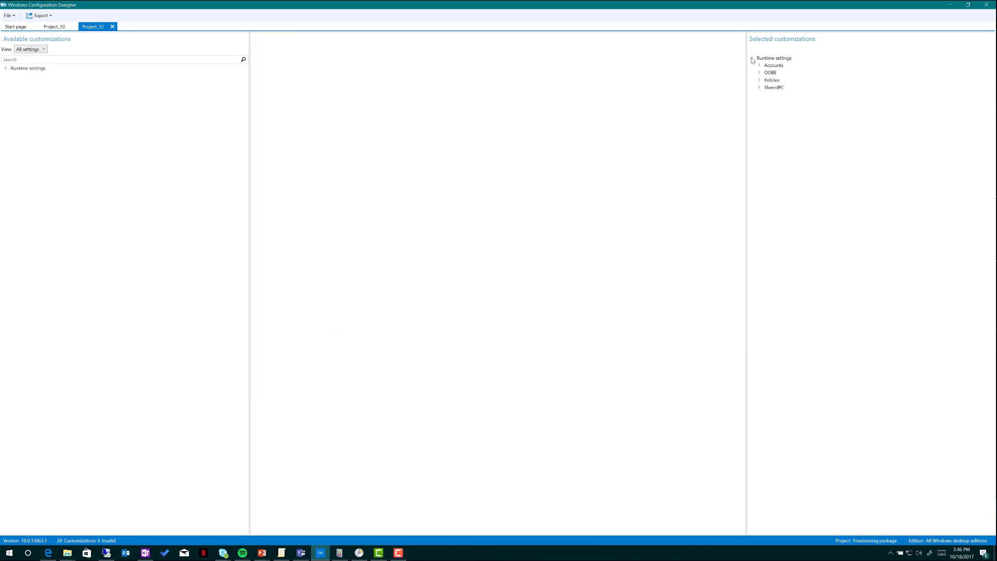
pyautogui.click(759, 87)
pyautogui.click(778, 87)
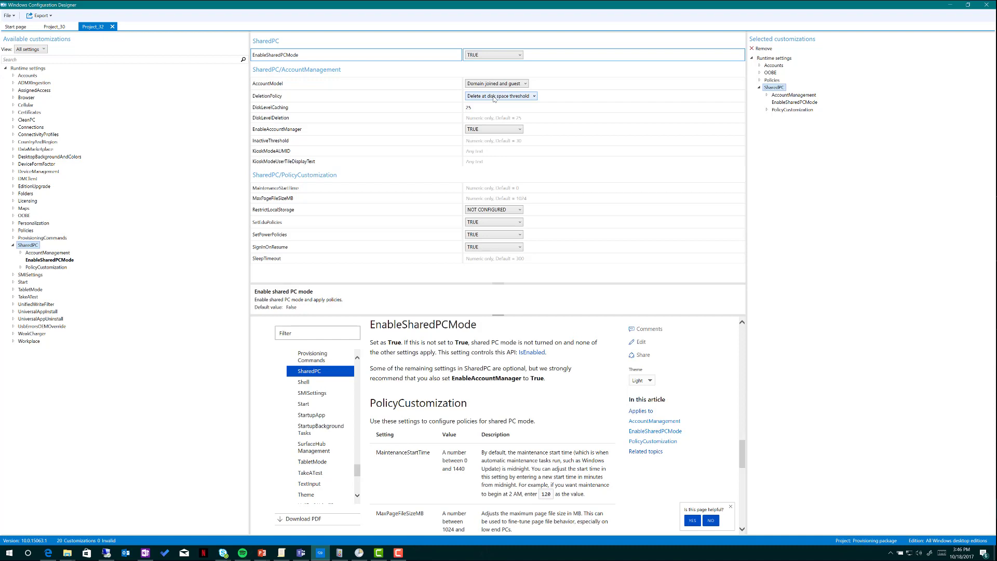
pyautogui.click(494, 97)
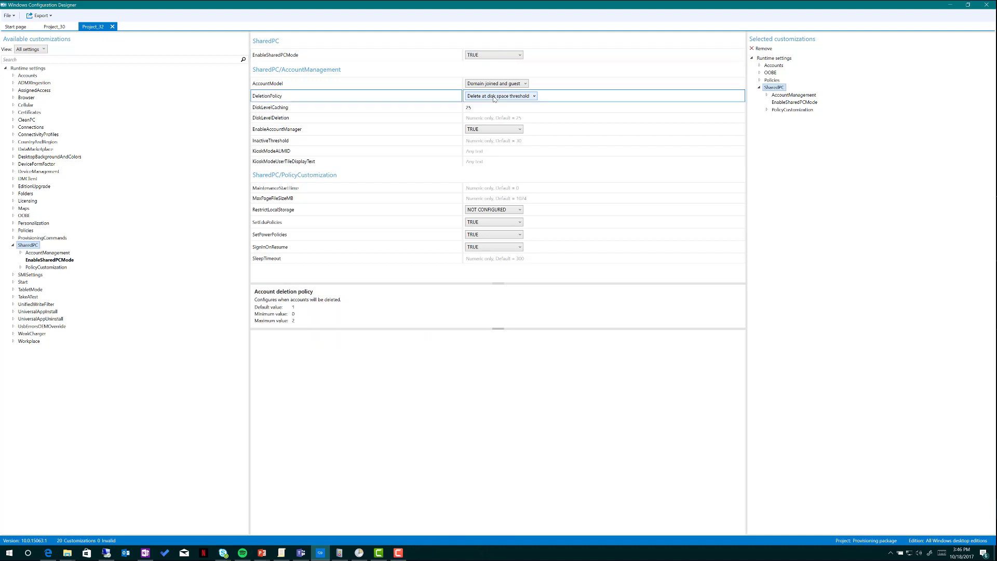
pyautogui.click(513, 96)
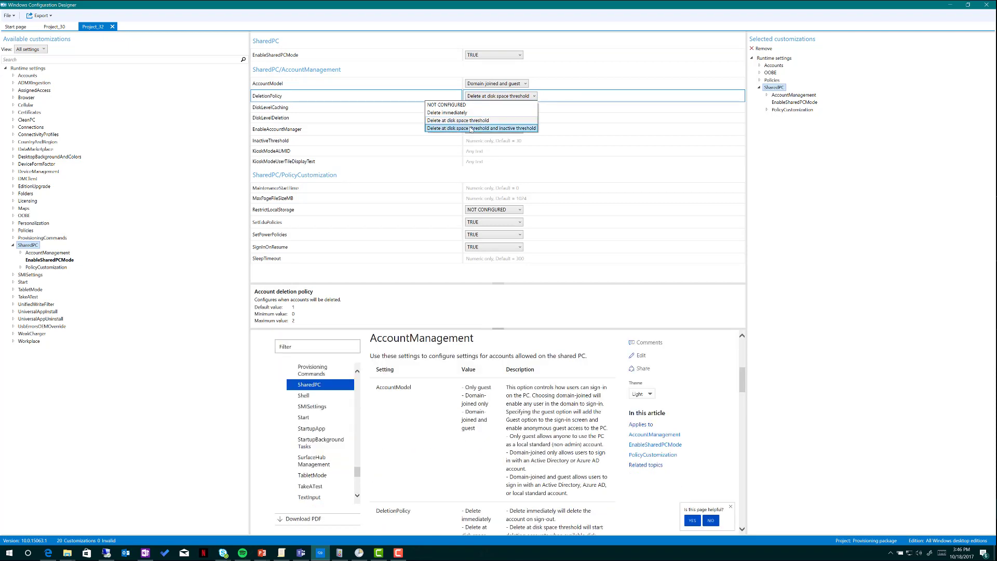
# Choose 'Delete at disk space threshold and inactive threshold' as the SharedPC deletion policy
pyautogui.click(471, 129)
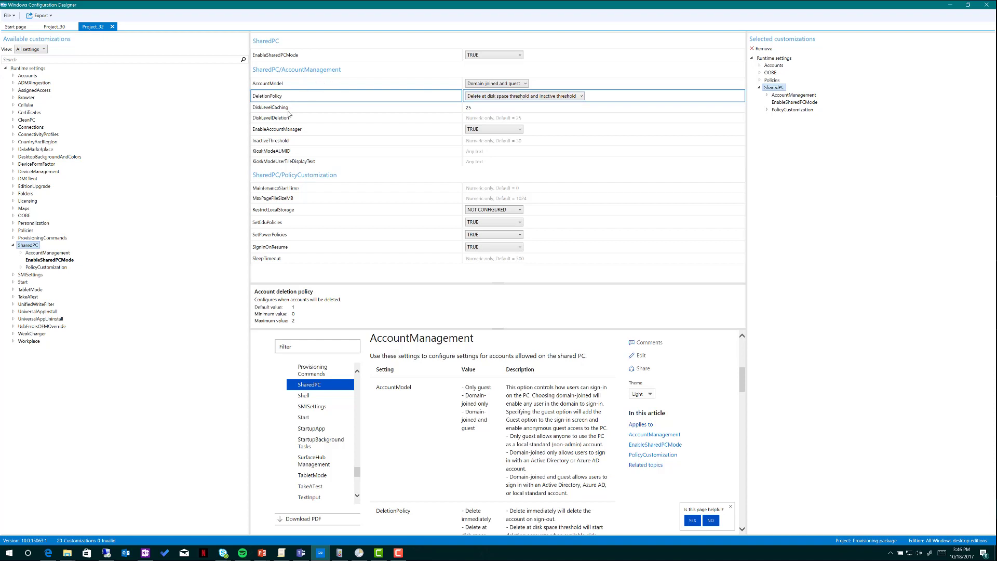
# Set SharedPC DiskLevelCaching to 50 and DiskLevelDeletion to 25
pyautogui.moveTo(284, 123)
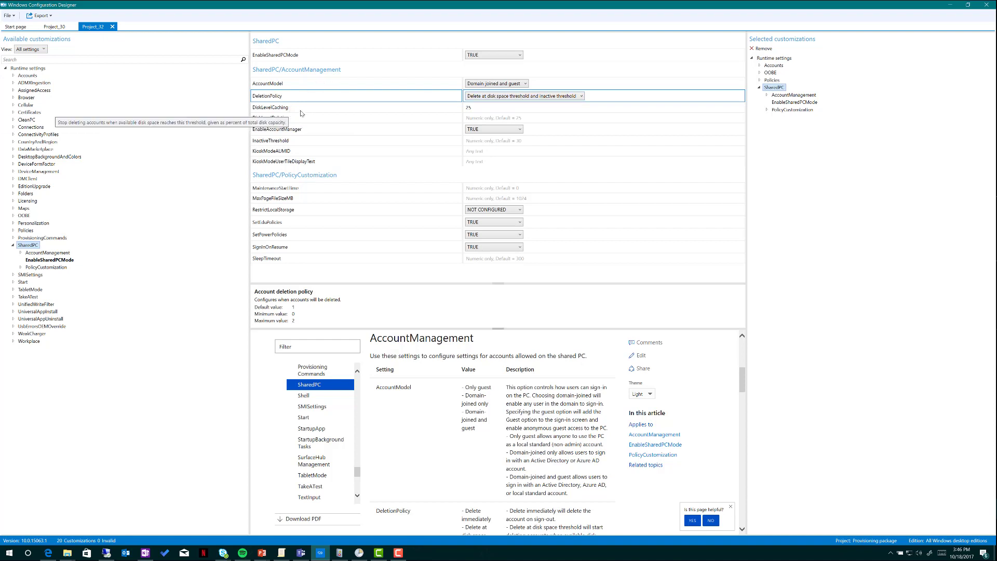
pyautogui.click(485, 109)
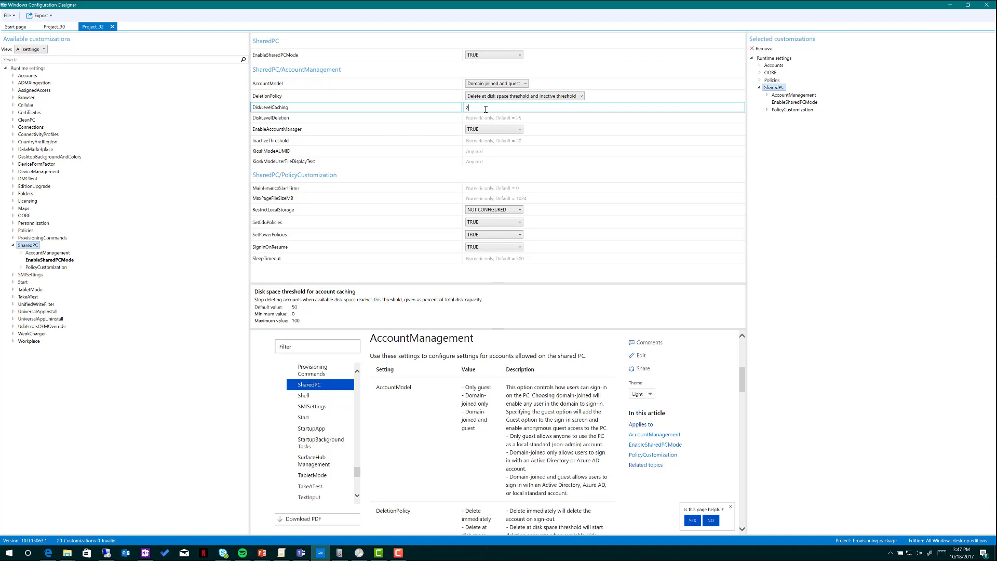
pyautogui.press('BackSpace')
pyautogui.write('50')
pyautogui.click(468, 119)
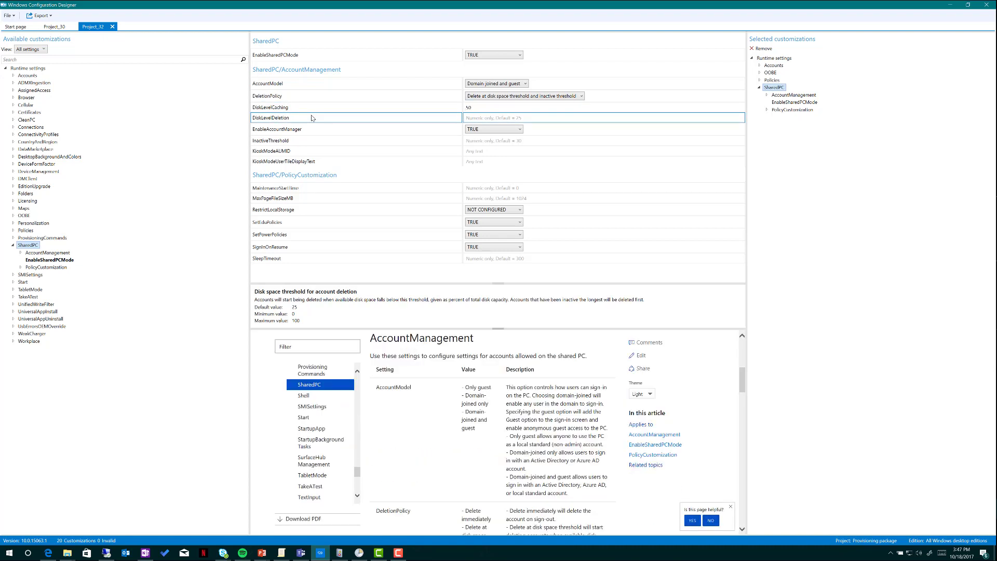
pyautogui.write('25')
# Enter 180 days for InactiveThreshold, then check the MaintenanceStartTime setting
pyautogui.click(498, 141)
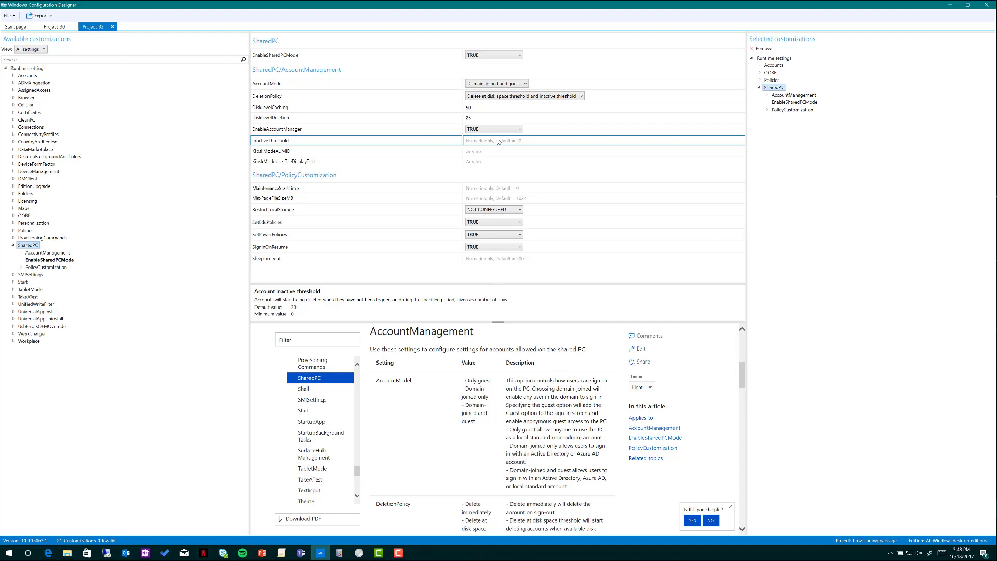
pyautogui.write('180')
pyautogui.click(496, 189)
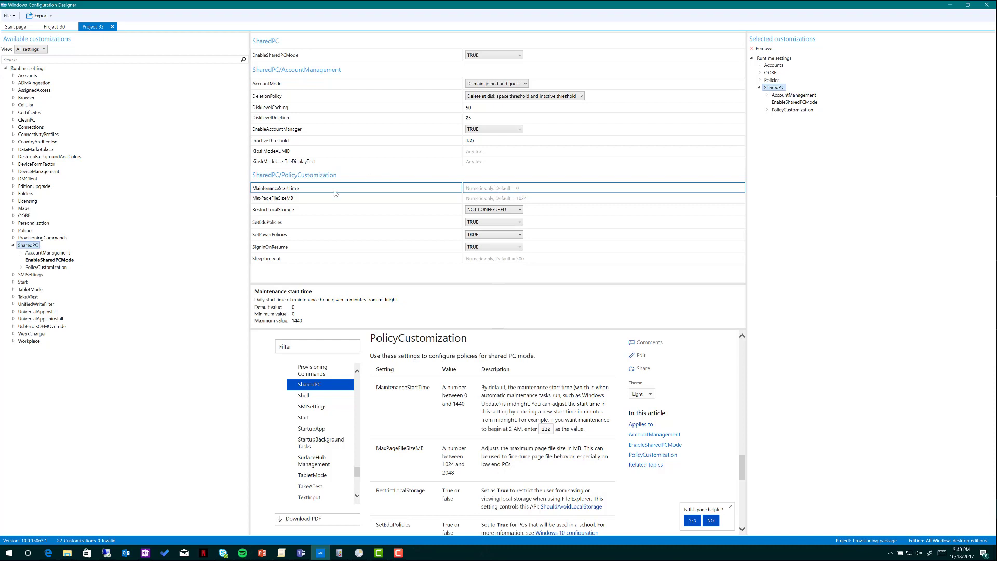
pyautogui.click(335, 198)
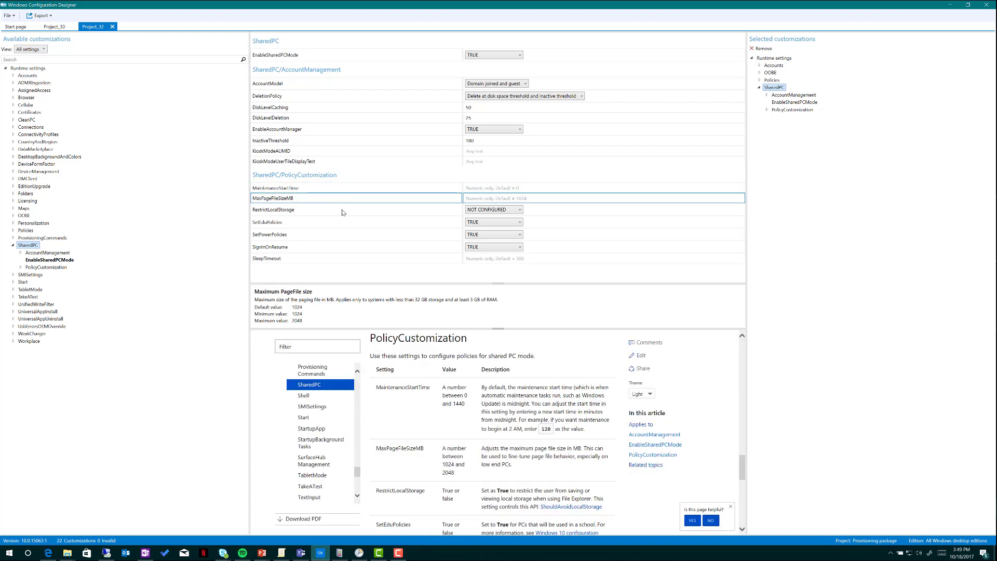
pyautogui.click(494, 210)
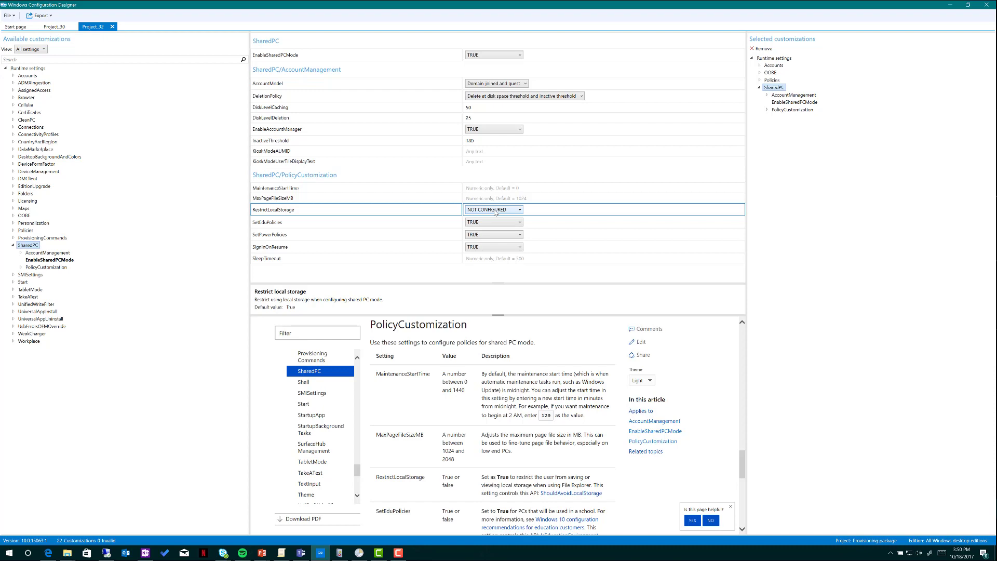
# Set RestrictLocalStorage to FALSE and check that SetEduPolicies stays TRUE in the SharedPC policy customizations
pyautogui.click(495, 210)
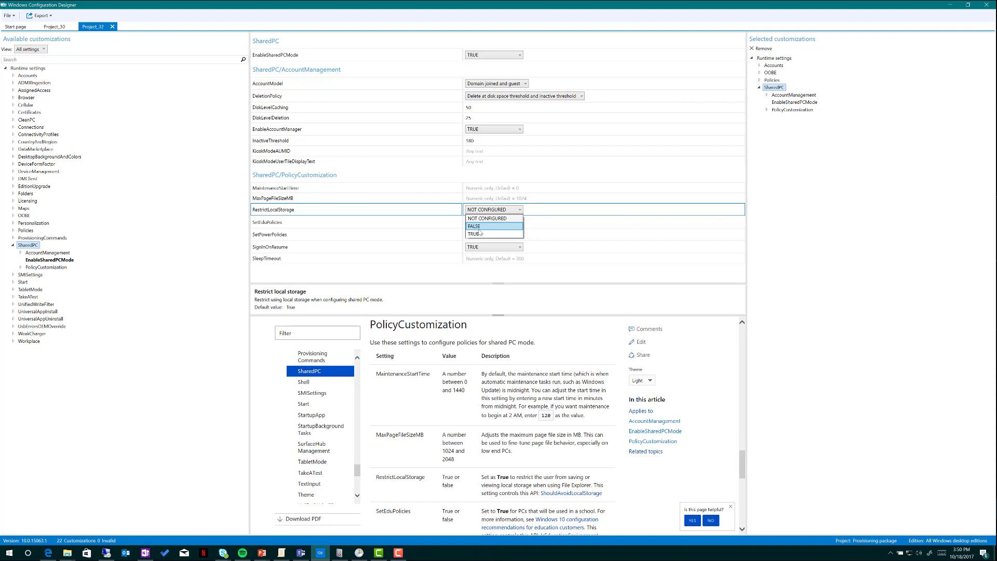
pyautogui.click(480, 230)
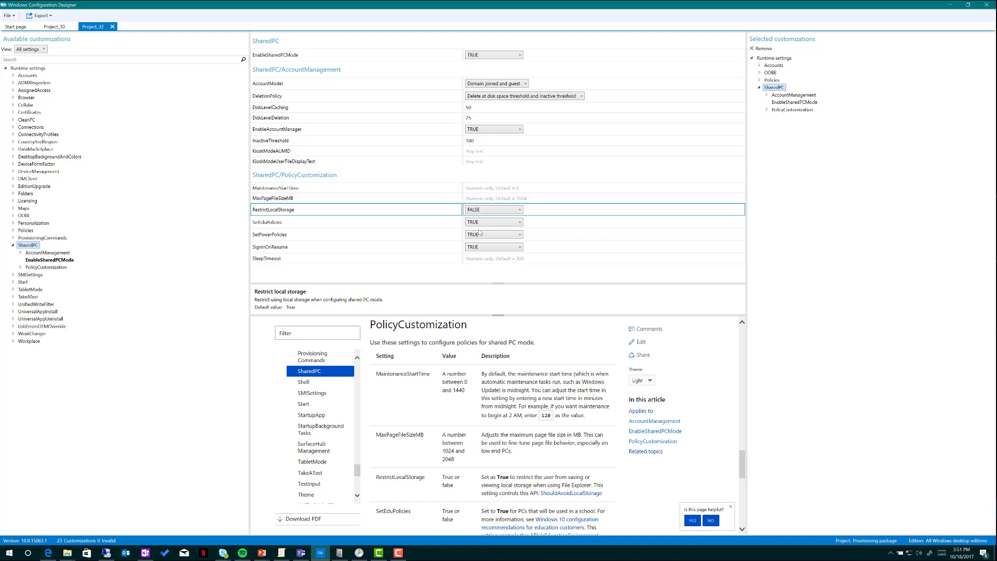
pyautogui.click(326, 224)
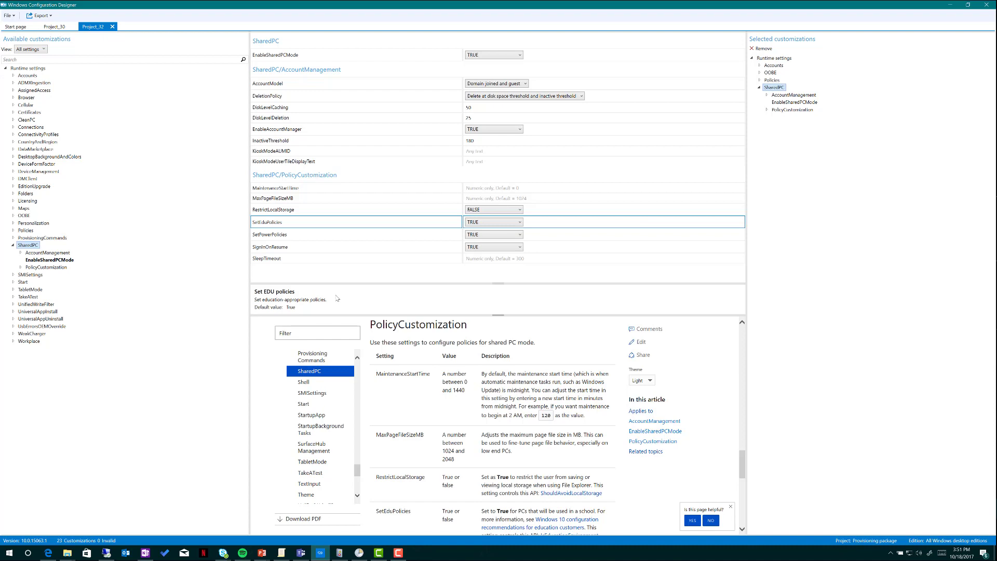
# Change the SharedPC SleepTimeout policy from the default 300 to 3600 seconds
pyautogui.click(301, 238)
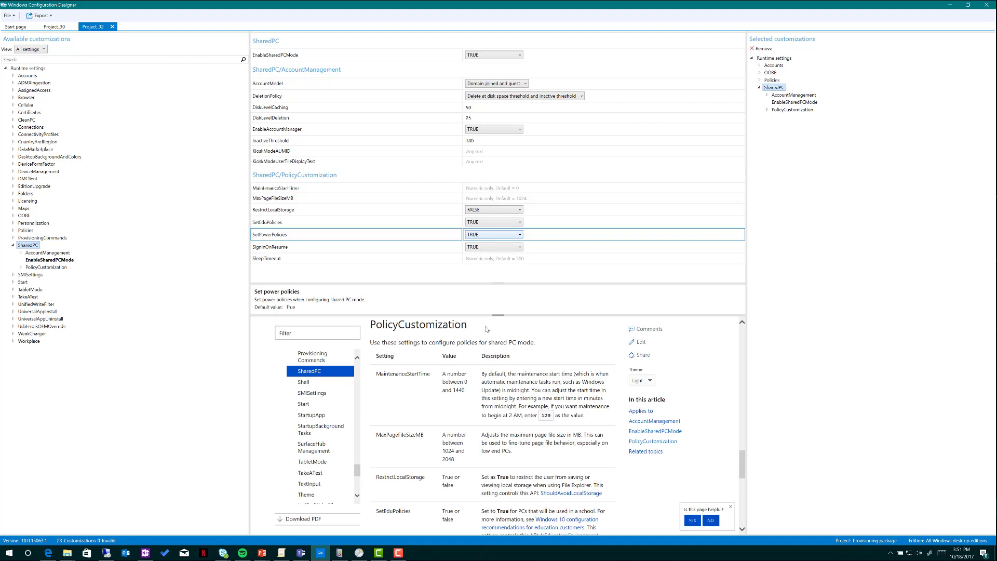
pyautogui.scroll(-2, 483, 381)
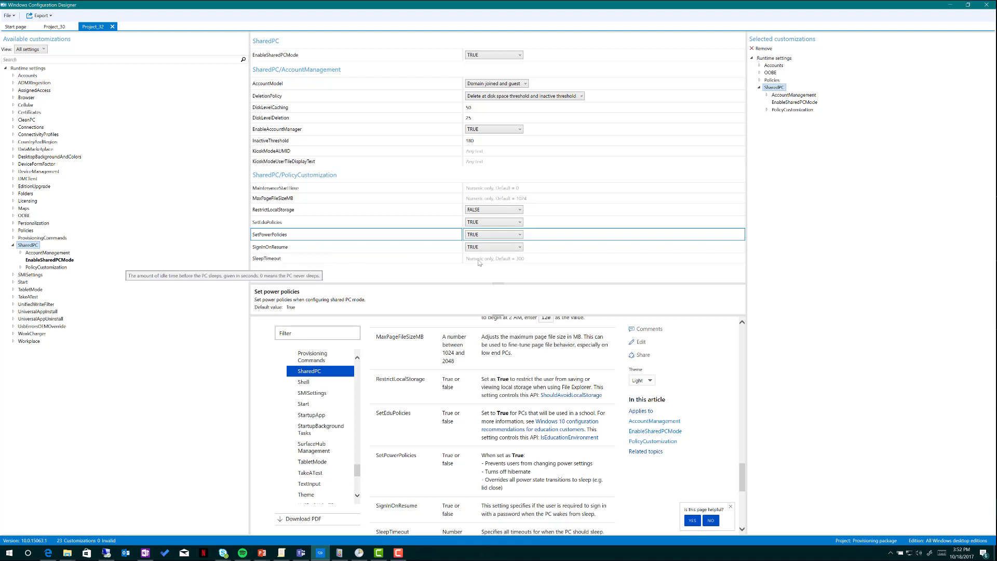
pyautogui.click(521, 259)
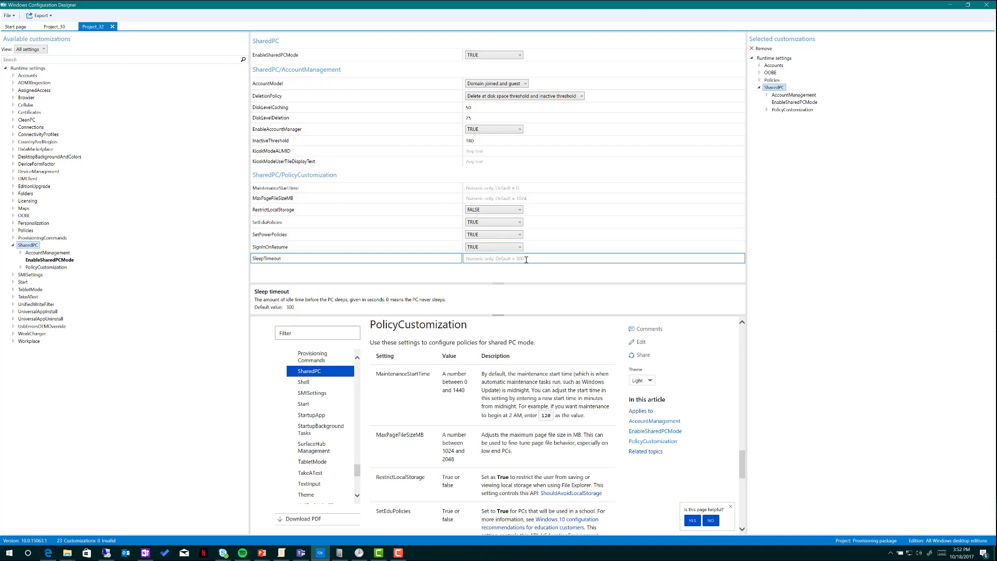
pyautogui.write('3600')
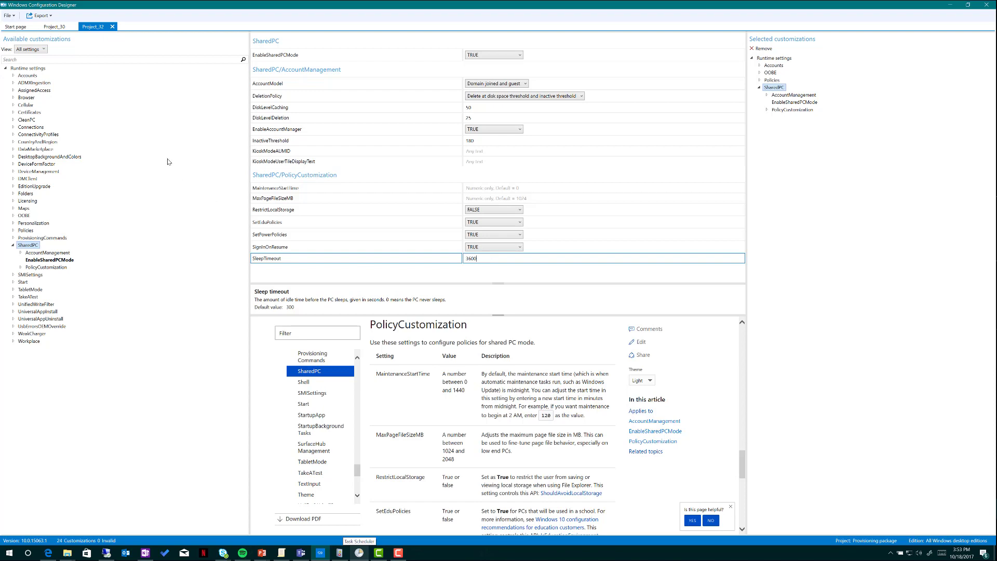
# Build Project_32 as an unencrypted, unsigned provisioning package in the default location and open its output folder
pyautogui.click(39, 16)
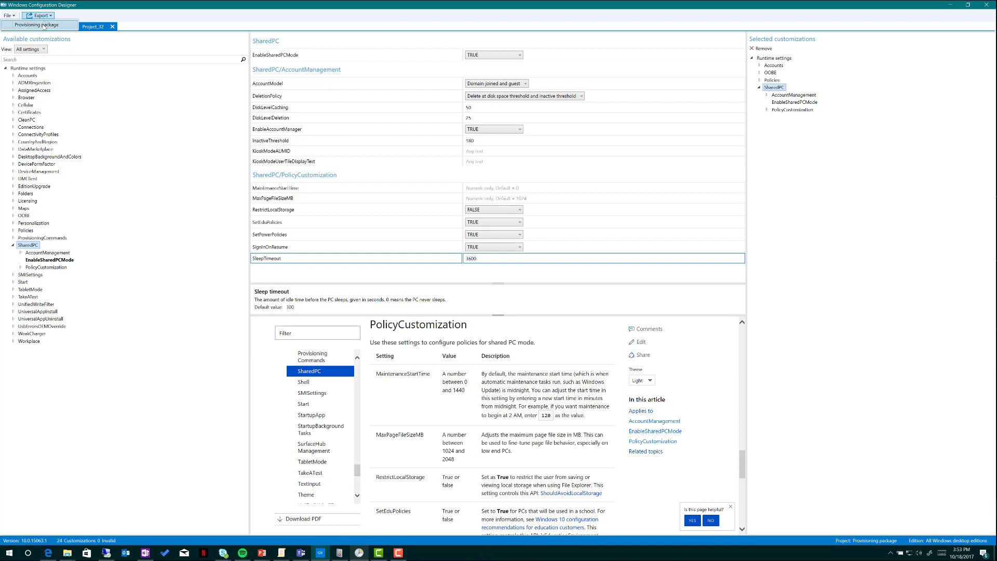
pyautogui.click(43, 26)
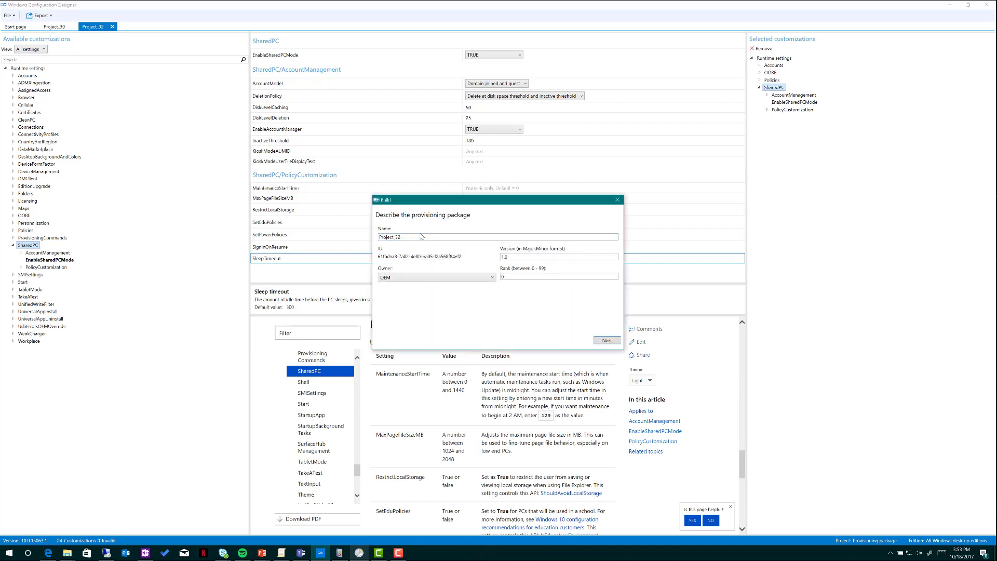
pyautogui.click(606, 340)
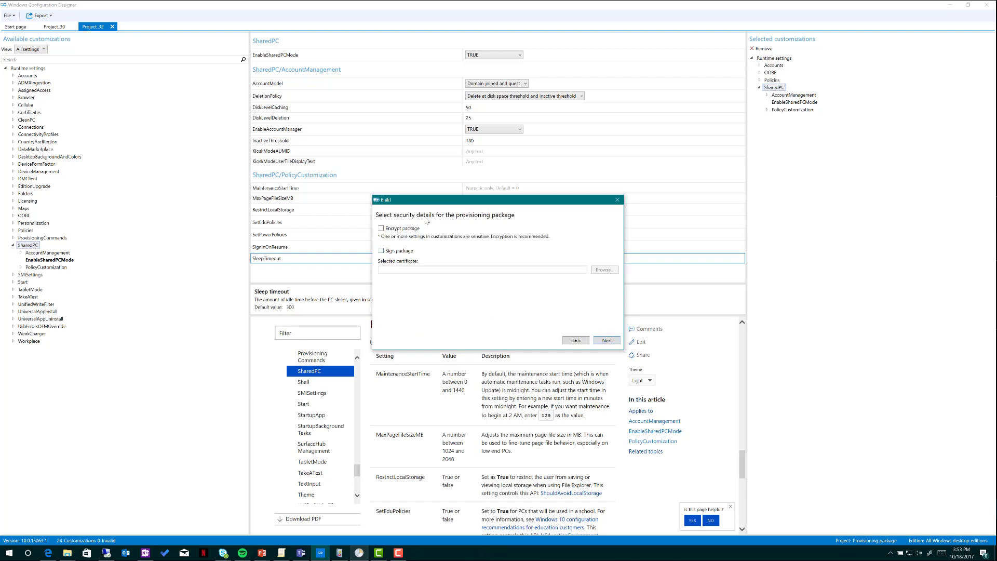
pyautogui.click(605, 340)
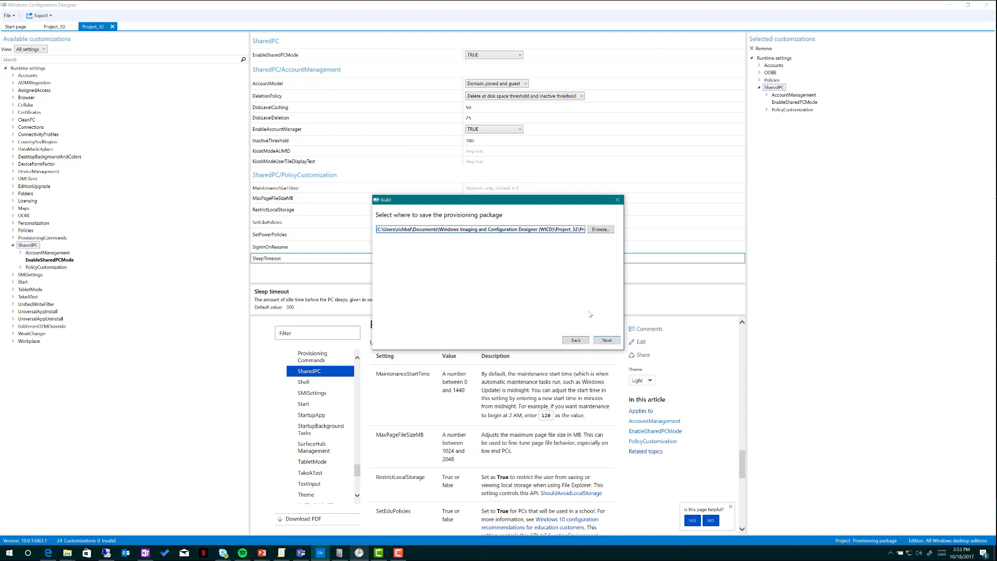
pyautogui.click(605, 340)
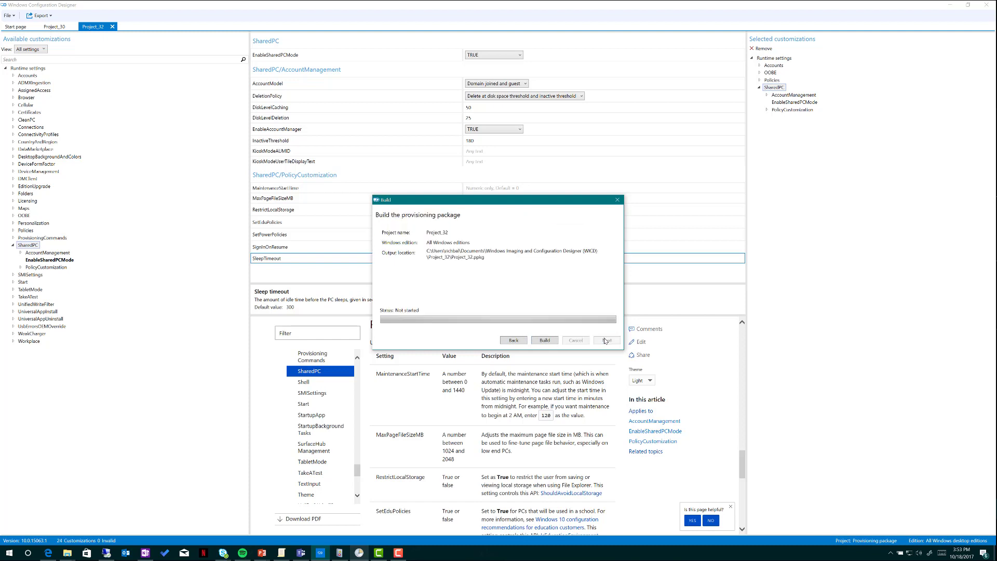
pyautogui.click(543, 341)
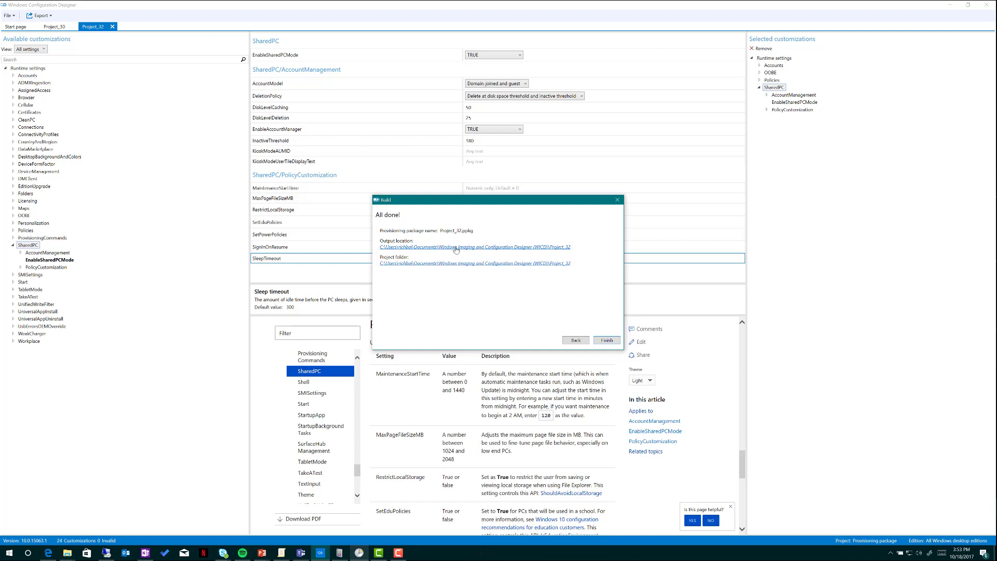
pyautogui.click(456, 250)
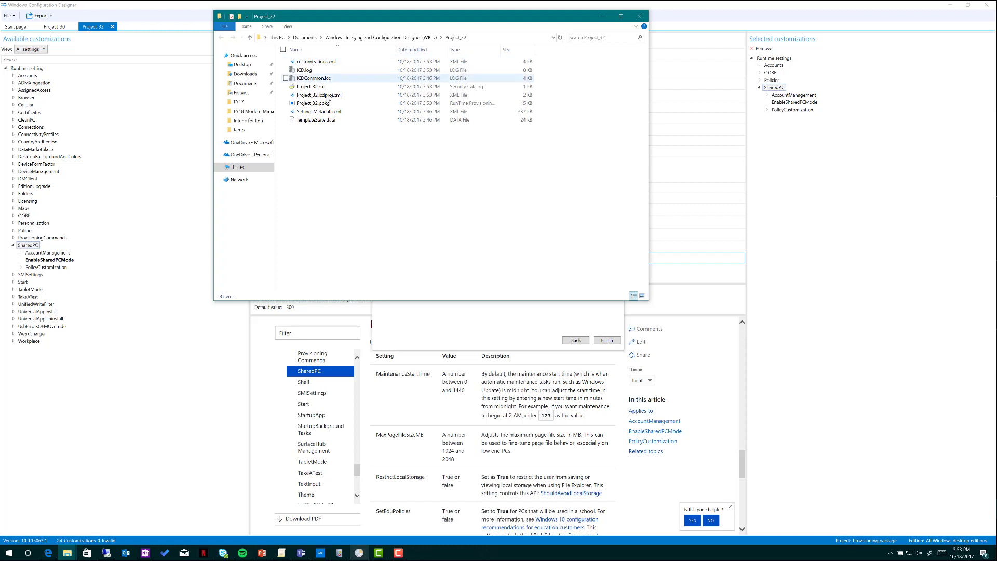
# Select Project_32.ppkg in the Project_32 output folder
pyautogui.click(315, 103)
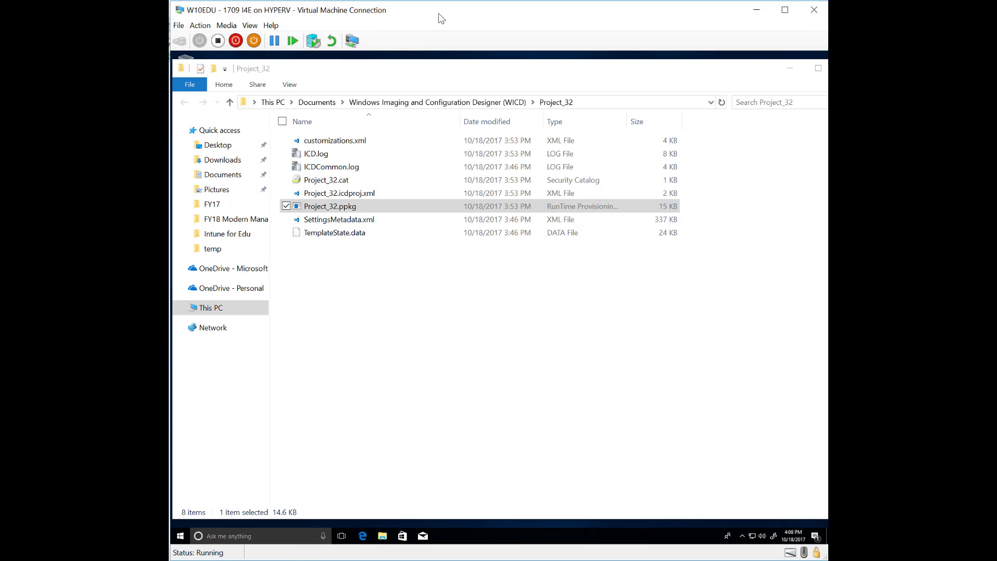
# On the W10EDU VM, create a new folder named temp on Local Disk (C:) and open it
pyautogui.click(438, 14)
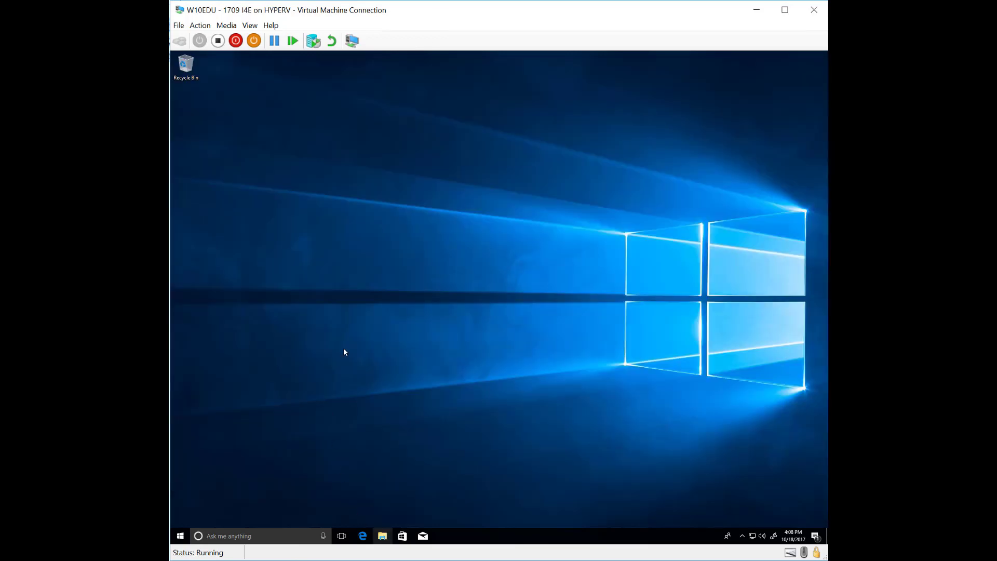
pyautogui.click(383, 537)
pyautogui.click(301, 277)
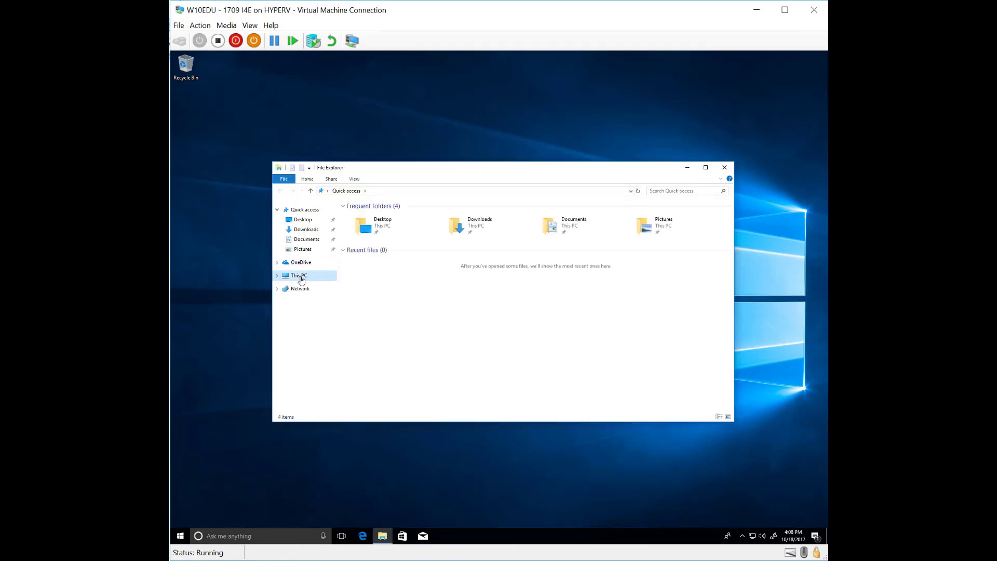
pyautogui.doubleClick(387, 311)
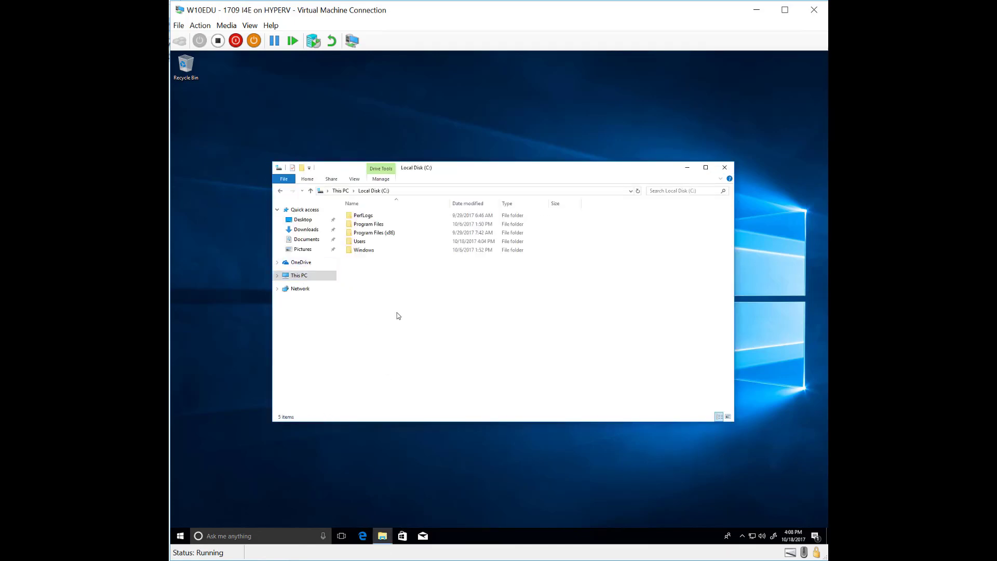
pyautogui.rightClick(368, 300)
pyautogui.moveTo(398, 377)
pyautogui.click(482, 380)
pyautogui.write('temp')
pyautogui.press('Return')
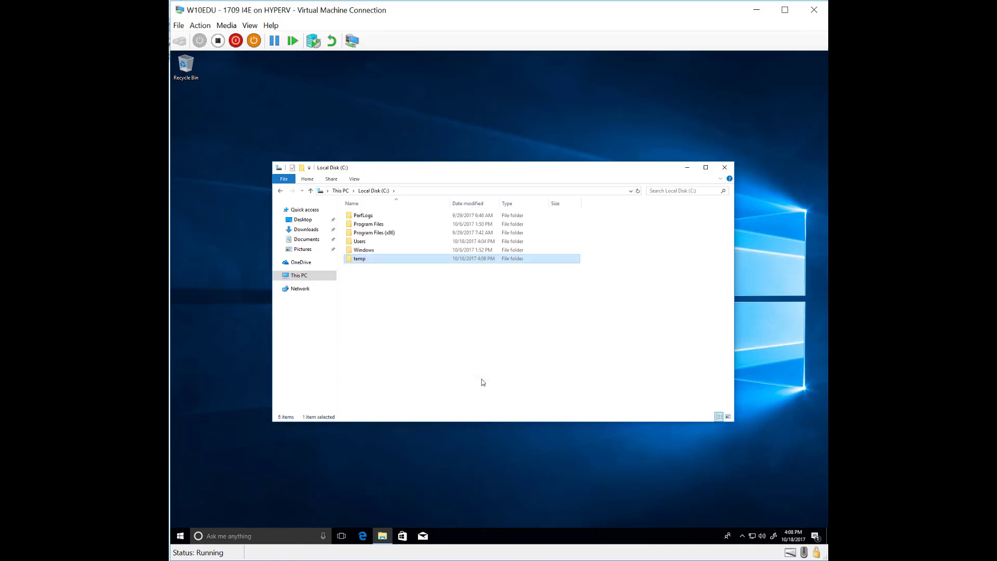
pyautogui.press('Return')
# Paste the Project_32 package into C:\temp and launch Windows PowerShell (Admin)
pyautogui.hotkey('ctrl', 'v')
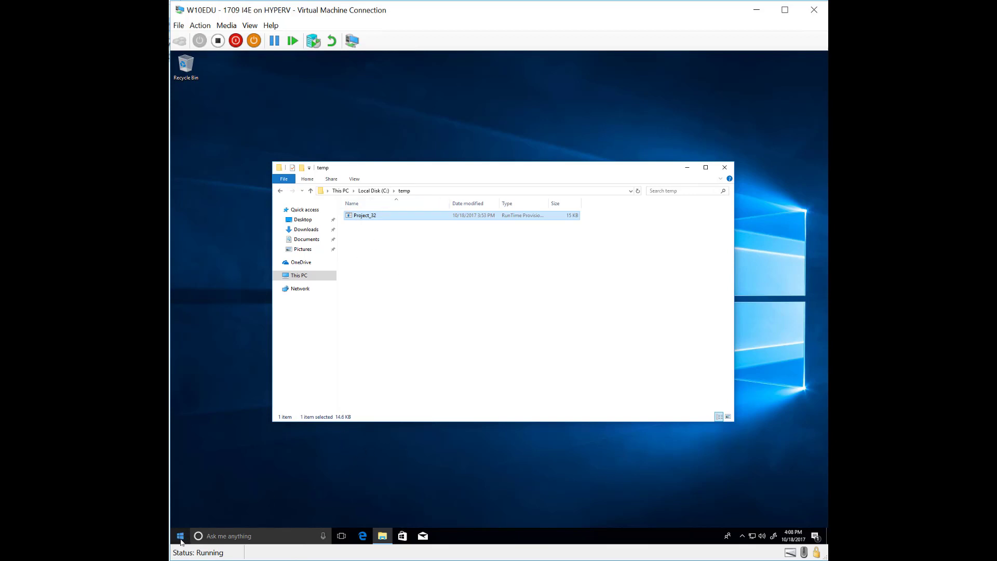
pyautogui.rightClick(180, 536)
pyautogui.click(219, 429)
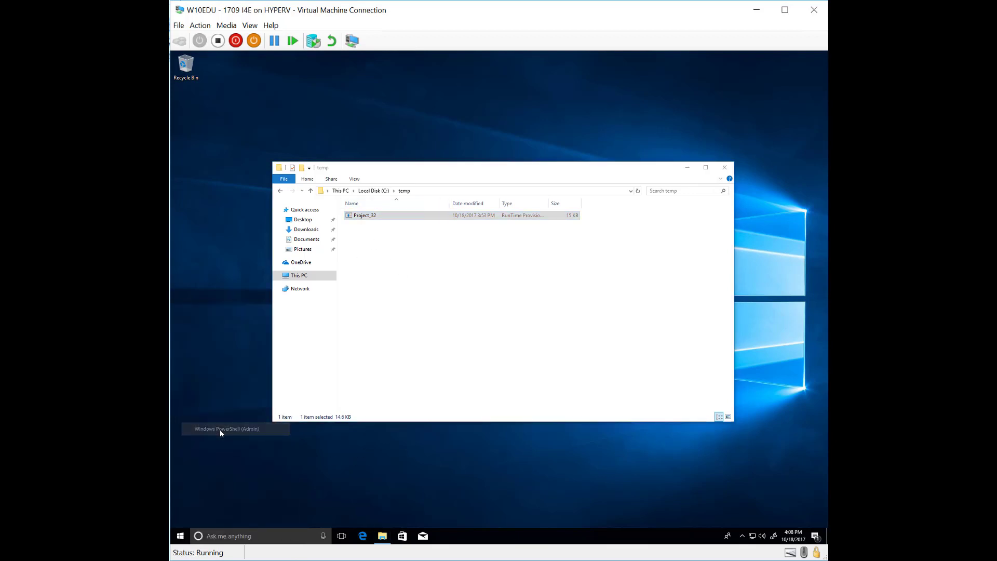
# Run Install-ProvisioningPackage -PackagePath C:\temp\Project_32.ppkg -QuietInstall -ForceInstall in the elevated PowerShell
pyautogui.click(481, 354)
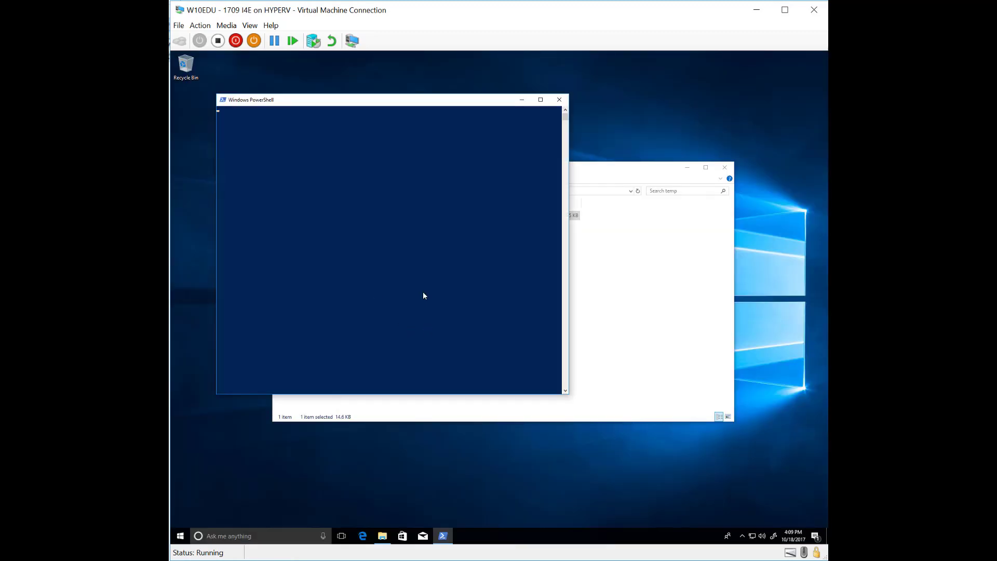
pyautogui.write('In')
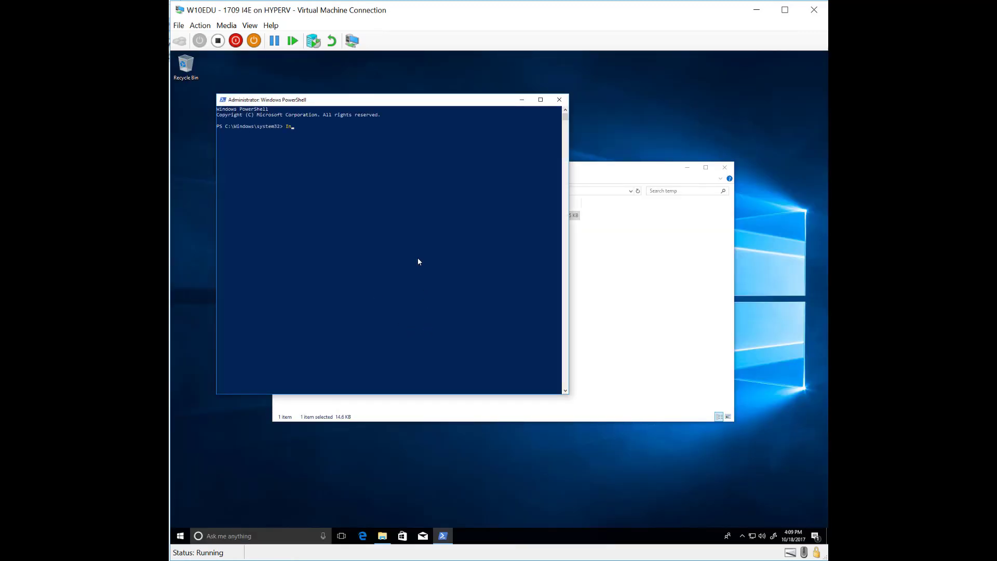
pyautogui.write('stall-Provision')
pyautogui.press('Tab')
pyautogui.write('-p')
pyautogui.press('Tab')
pyautogui.write('c:\\temp\\p')
pyautogui.press('Tab')
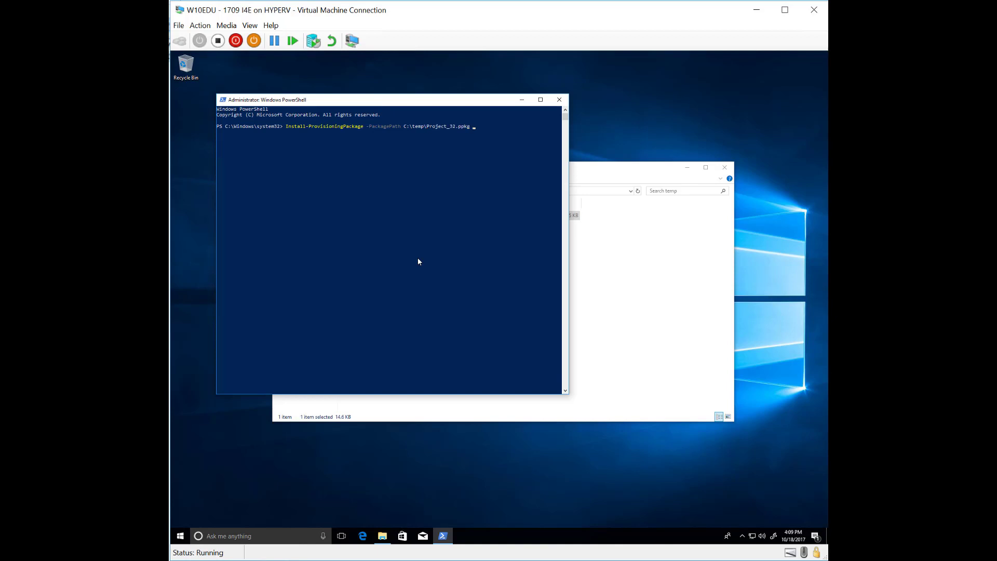
pyautogui.write('-Quie')
pyautogui.press('Tab')
pyautogui.write('-for')
pyautogui.press('Tab')
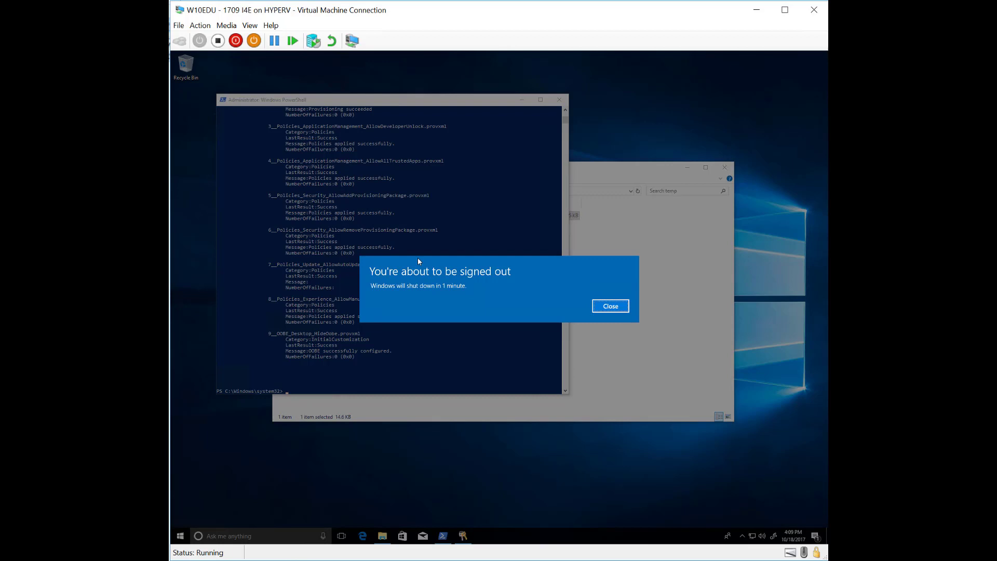
# Close the sign-out notice and let the VM restart to apply the package
pyautogui.click(611, 306)
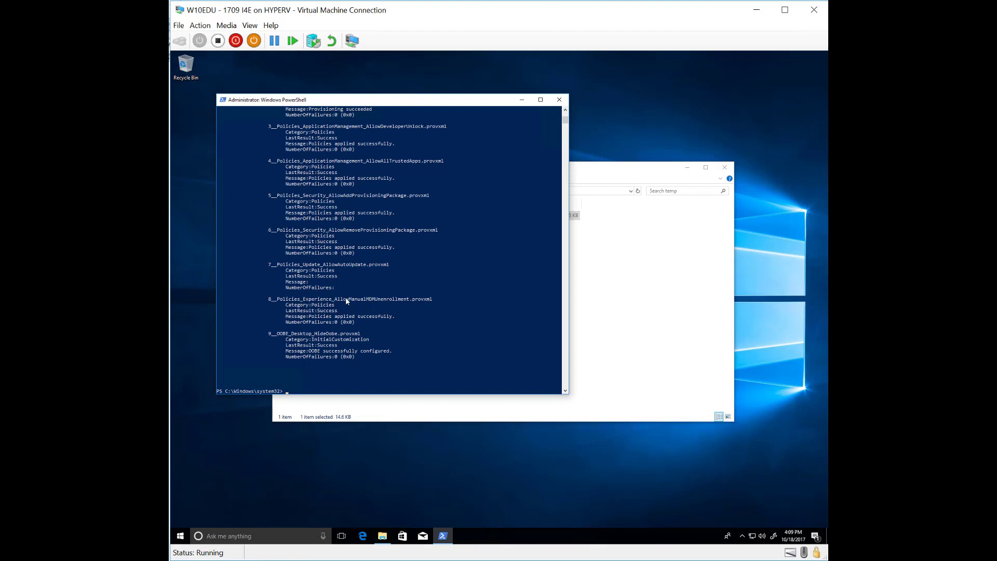
pyautogui.scroll(13, 308, 126)
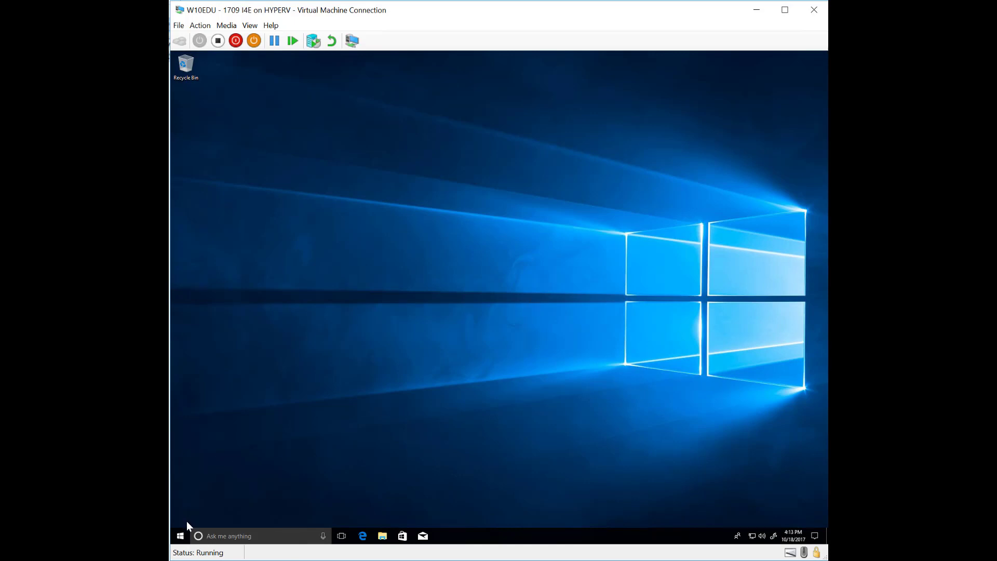
# Open the Start menu on the restarted W10EDU VM
pyautogui.click(180, 535)
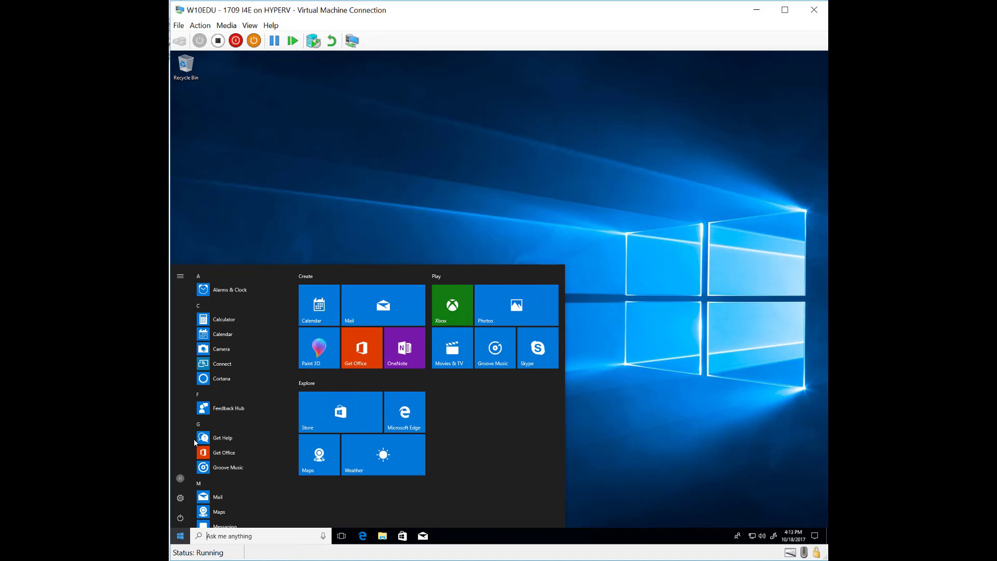
pyautogui.click(180, 499)
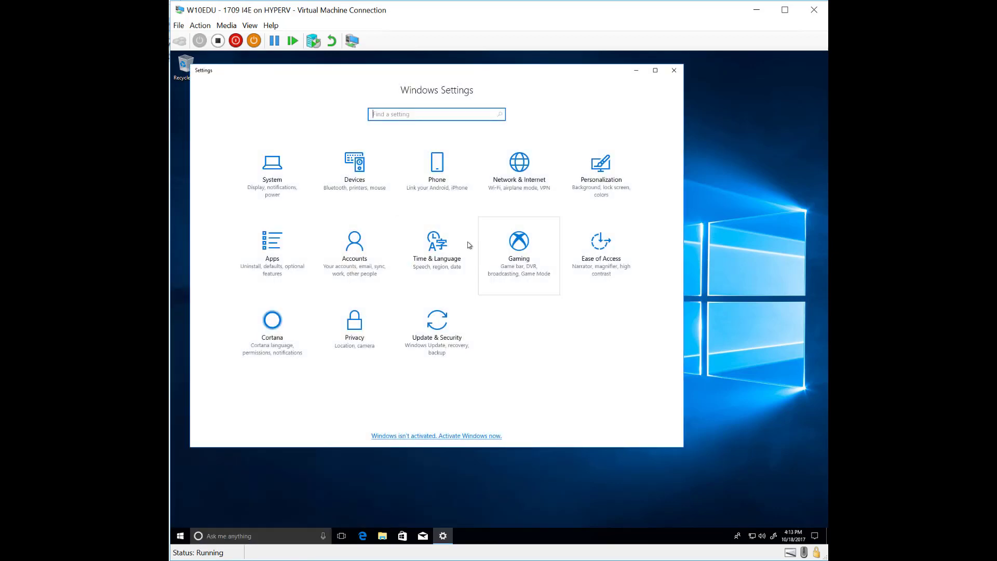
pyautogui.click(357, 257)
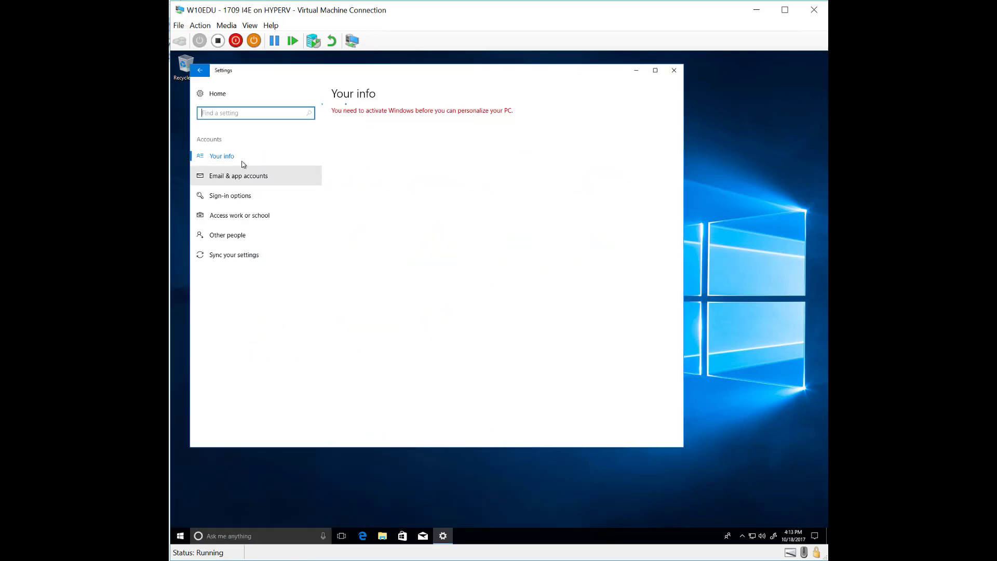
pyautogui.click(232, 217)
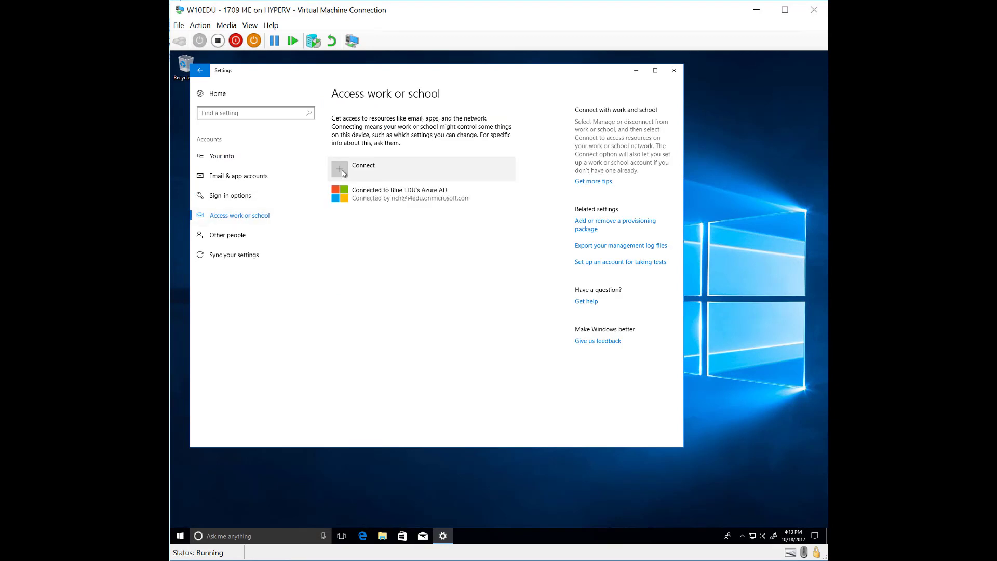
pyautogui.click(363, 198)
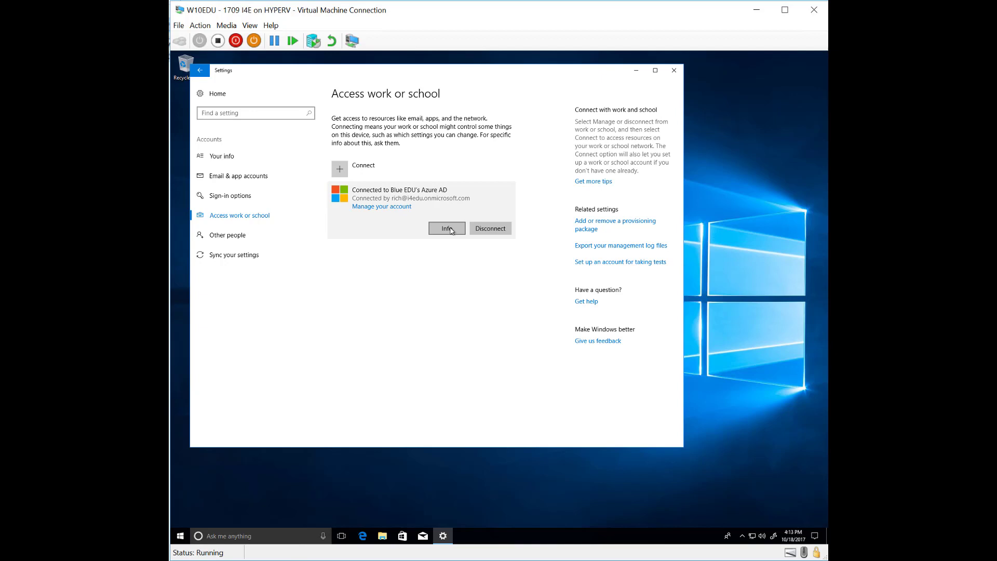
pyautogui.click(448, 229)
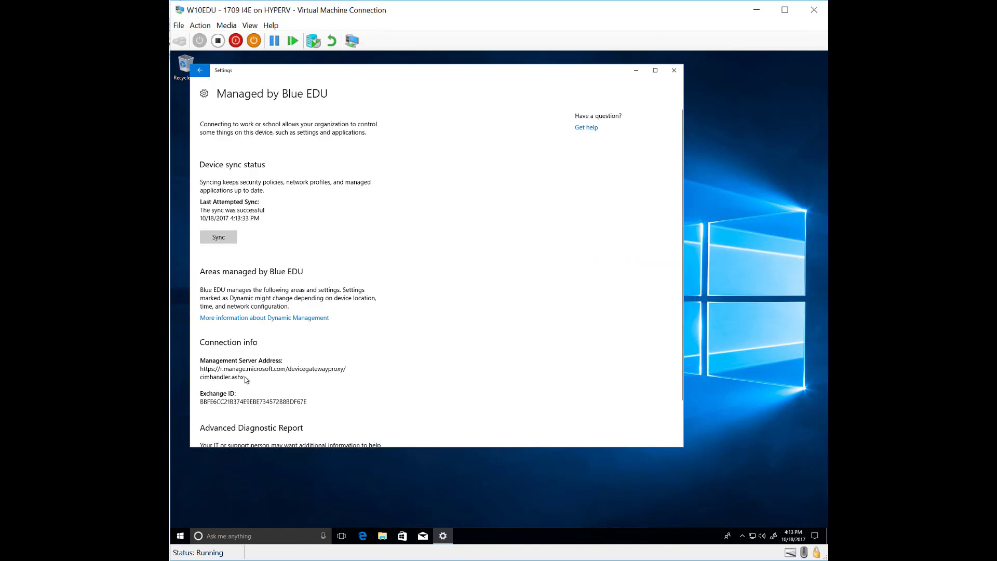
pyautogui.scroll(-1, 228, 352)
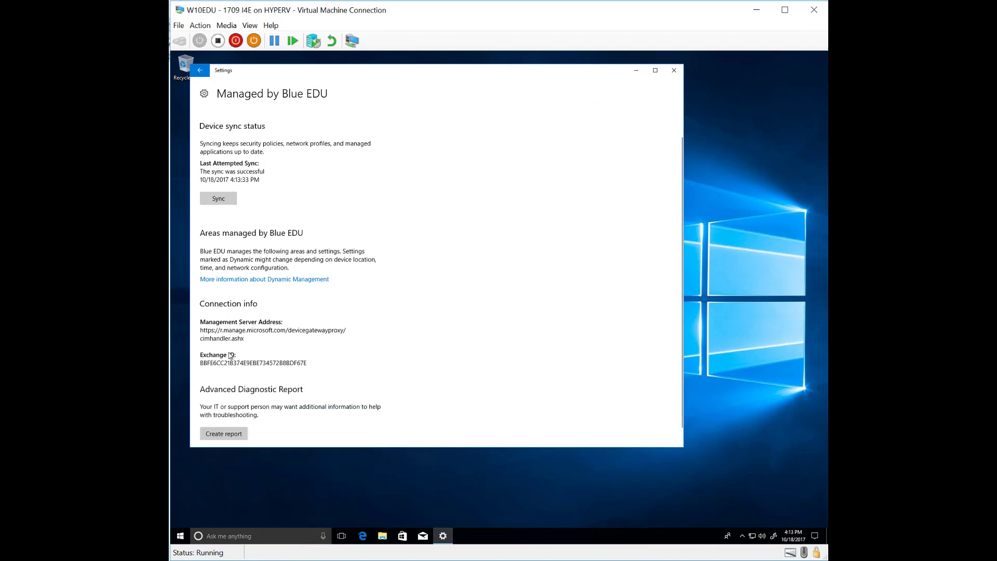
pyautogui.scroll(1, 237, 166)
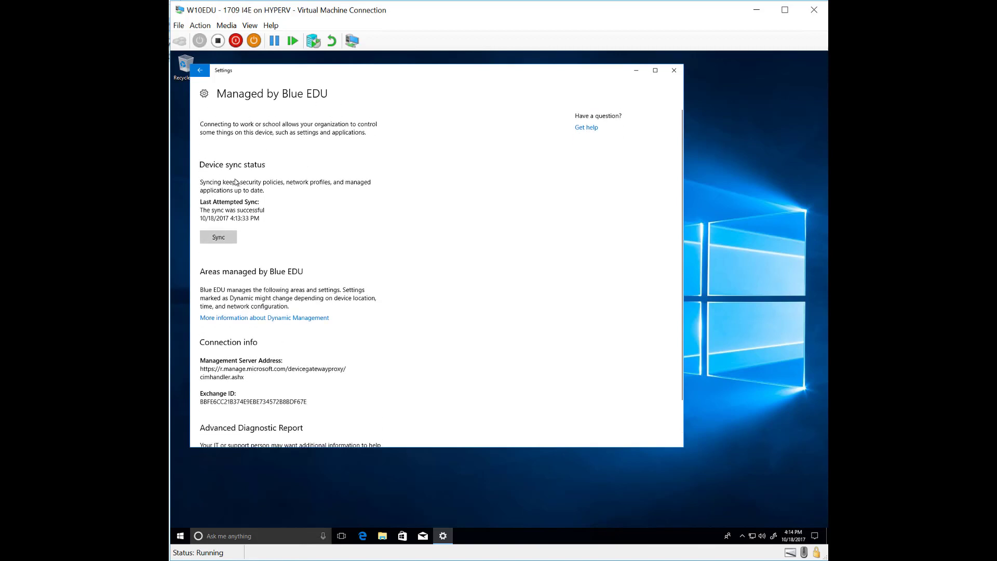
pyautogui.click(677, 74)
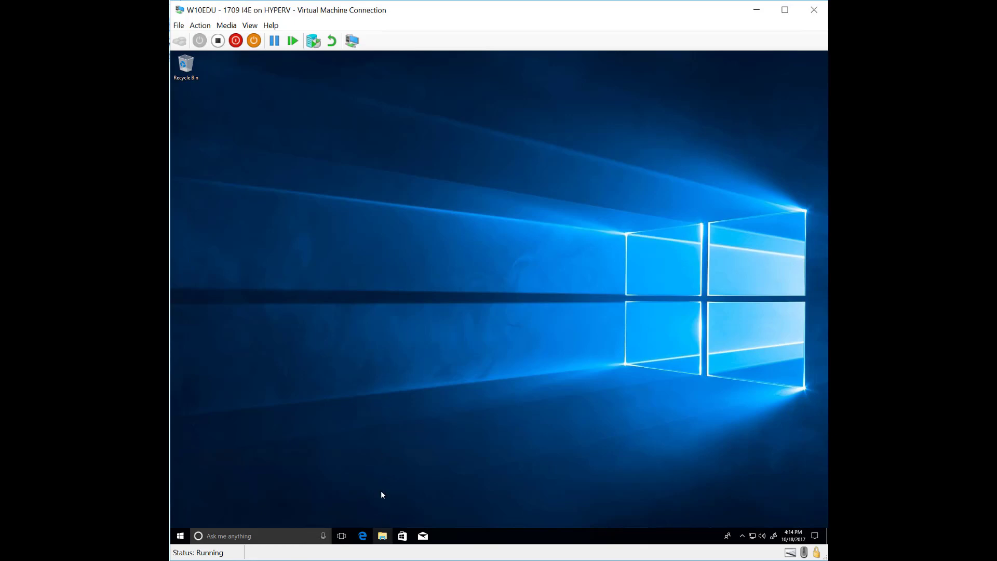
pyautogui.rightClick(181, 536)
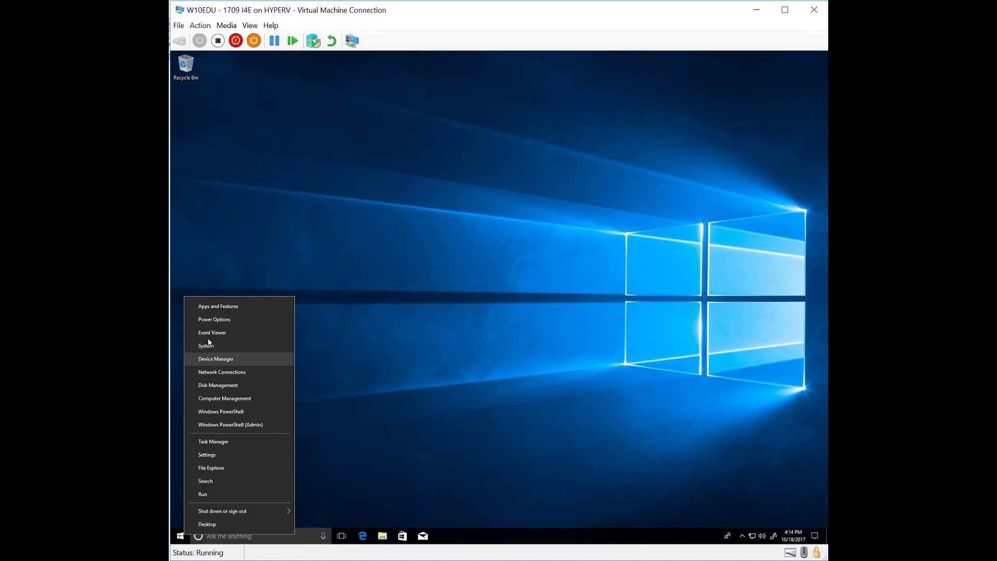
pyautogui.click(181, 537)
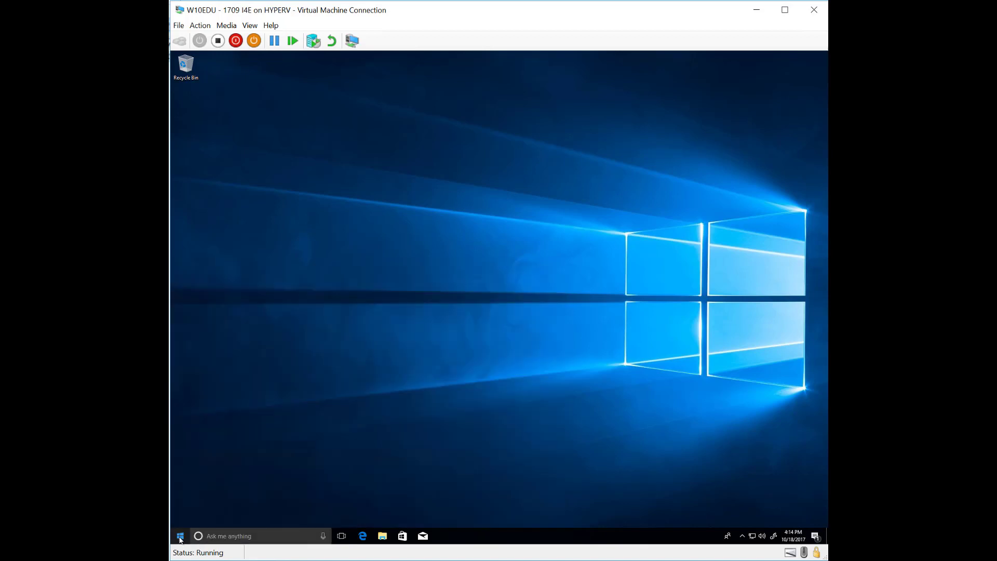
pyautogui.click(180, 538)
pyautogui.write('task sche')
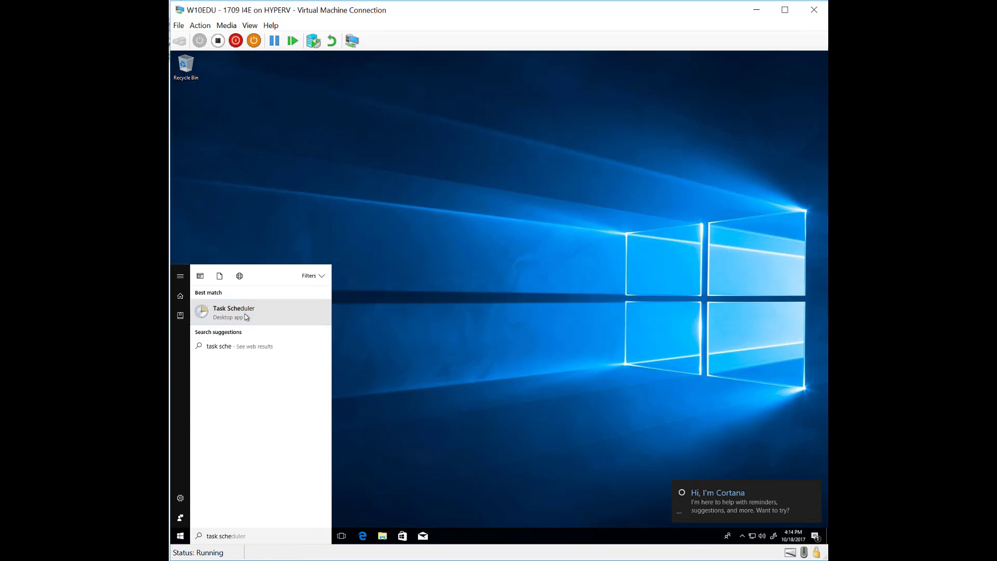
pyautogui.click(248, 317)
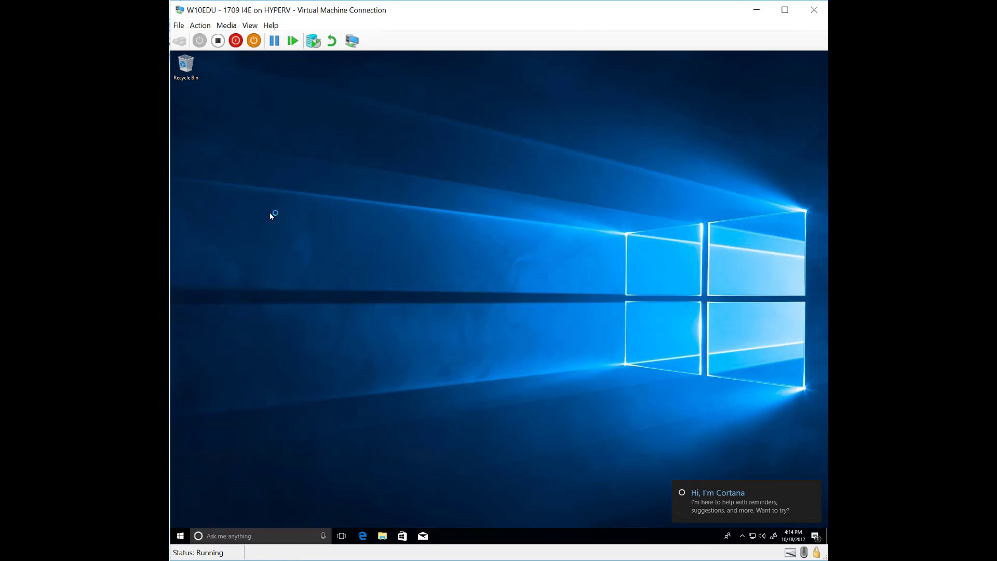
pyautogui.click(320, 266)
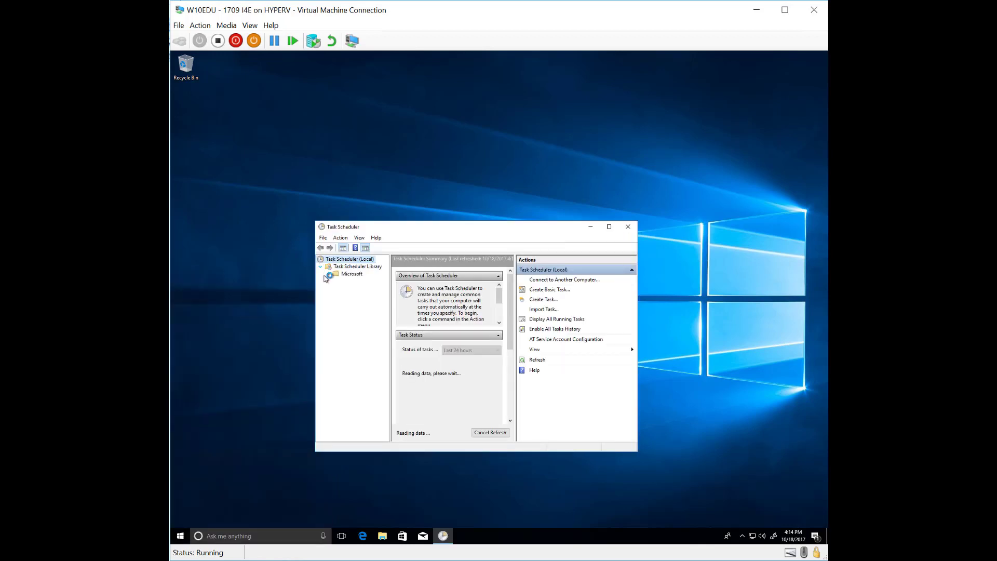
pyautogui.click(329, 273)
pyautogui.click(336, 281)
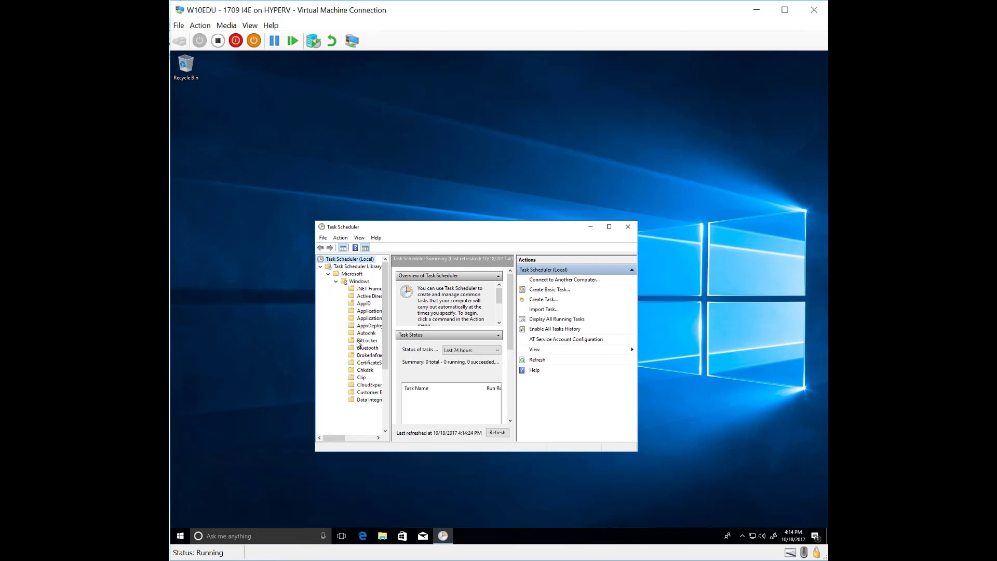
pyautogui.moveTo(391, 311); pyautogui.dragTo(438, 364)
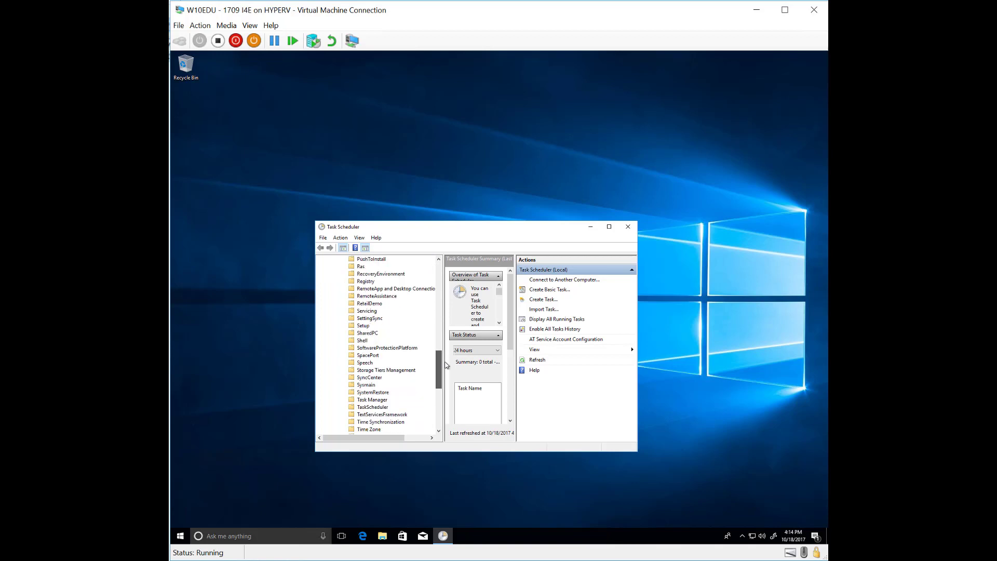
pyautogui.click(373, 333)
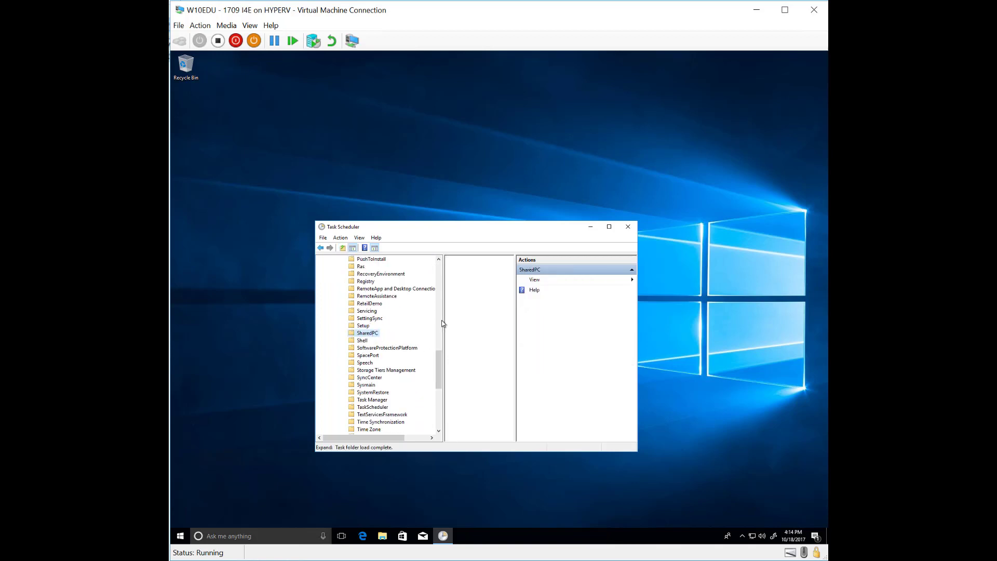
pyautogui.click(609, 226)
pyautogui.click(347, 98)
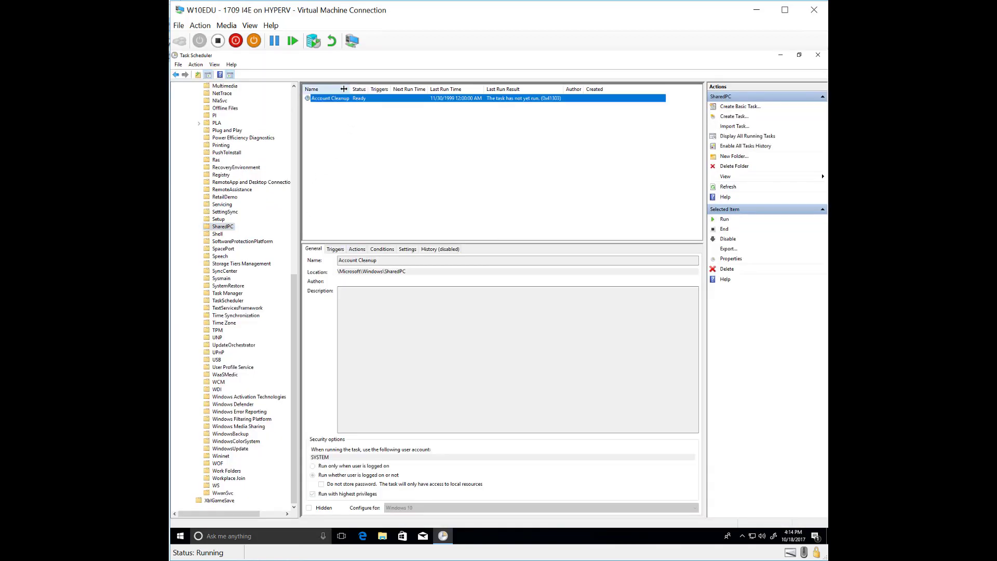
pyautogui.moveTo(351, 89); pyautogui.dragTo(370, 89)
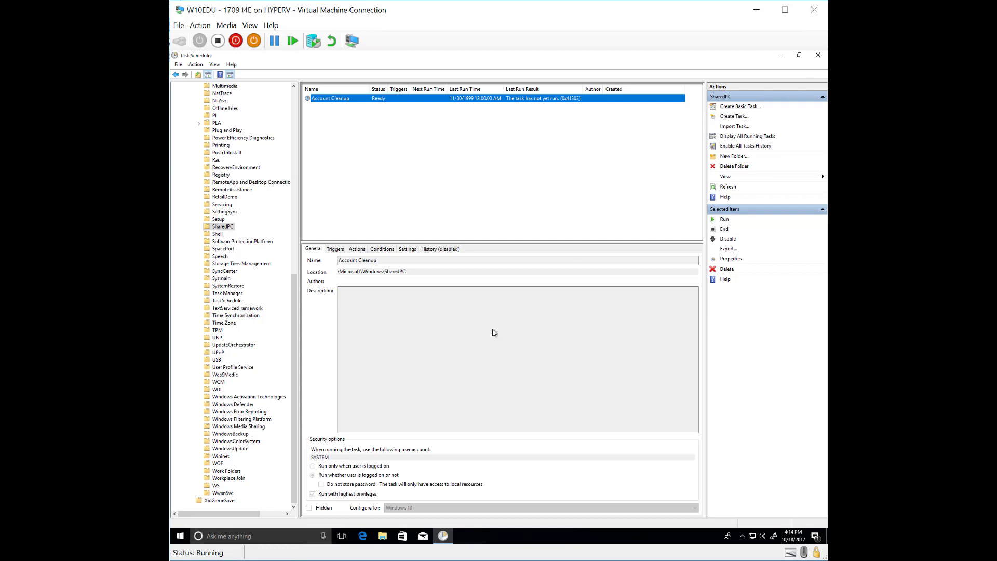
pyautogui.click(818, 55)
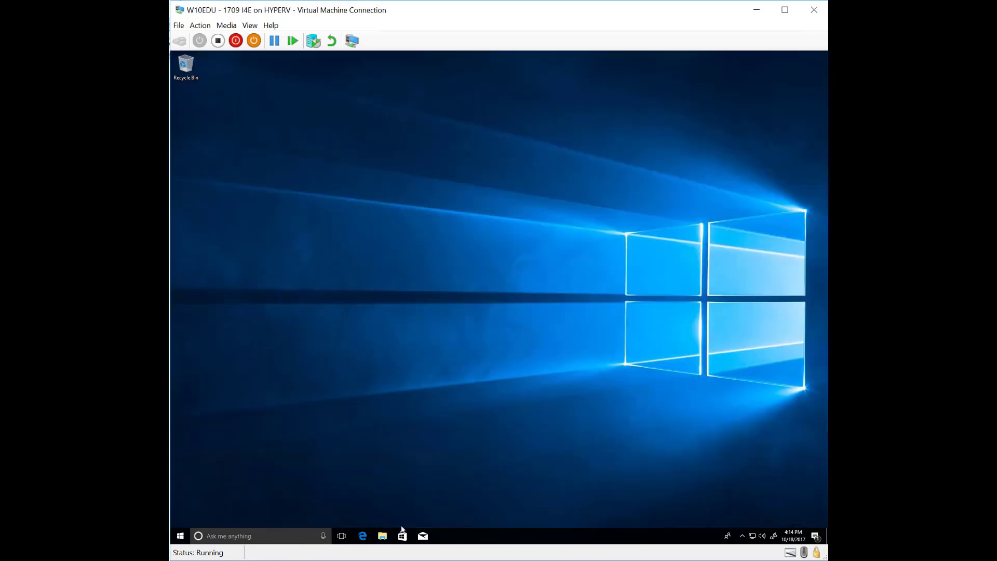
# In Settings, open the Blue EDU work account's info page and choose Create report under Advanced Diagnostic Report
pyautogui.click(179, 536)
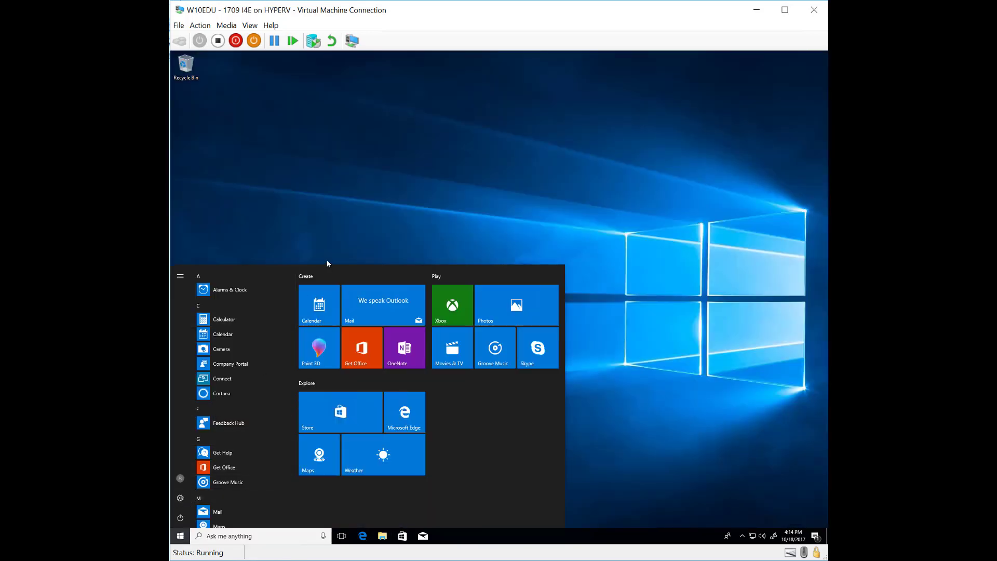
pyautogui.press('super+i')
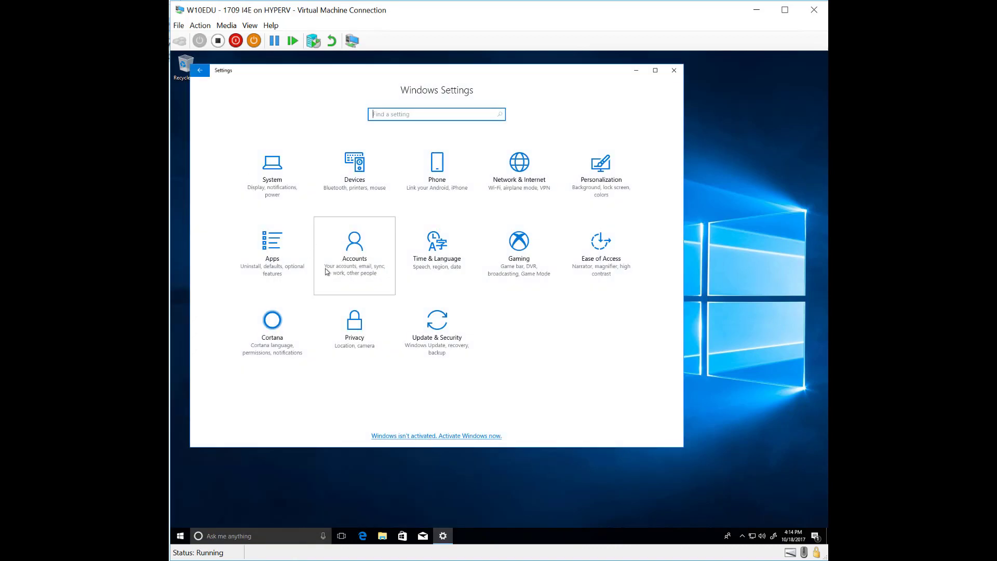
pyautogui.click(360, 252)
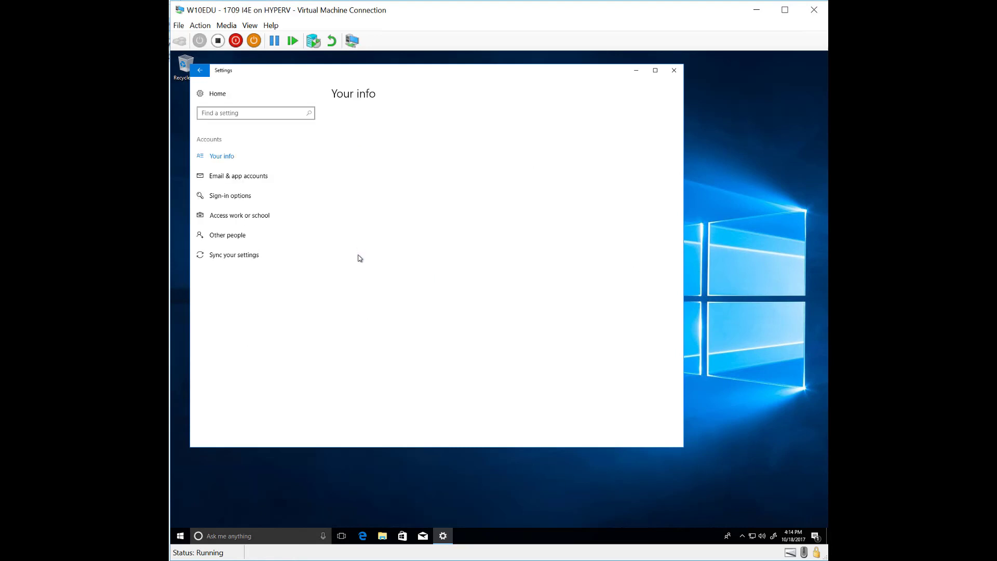
pyautogui.click(225, 224)
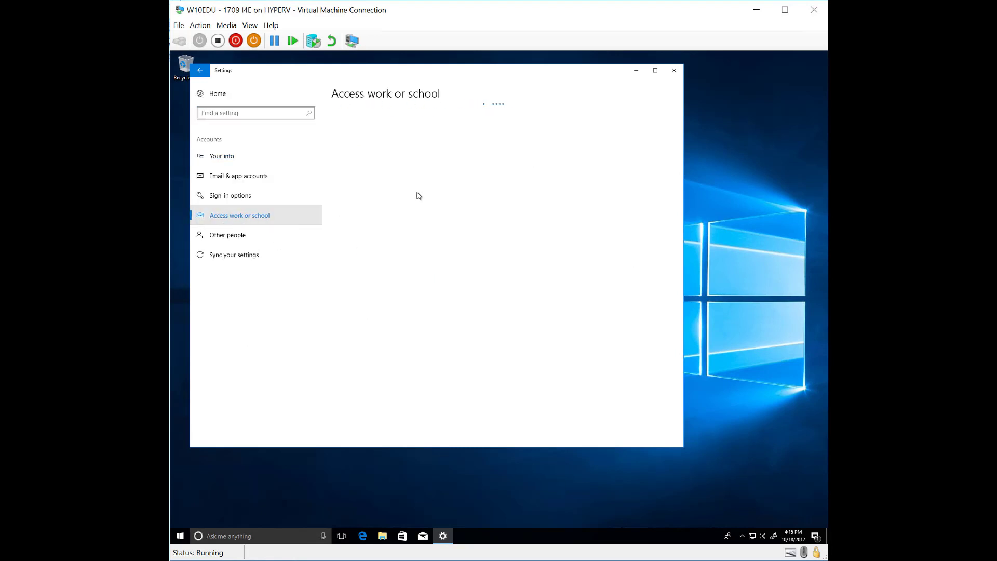
pyautogui.click(342, 194)
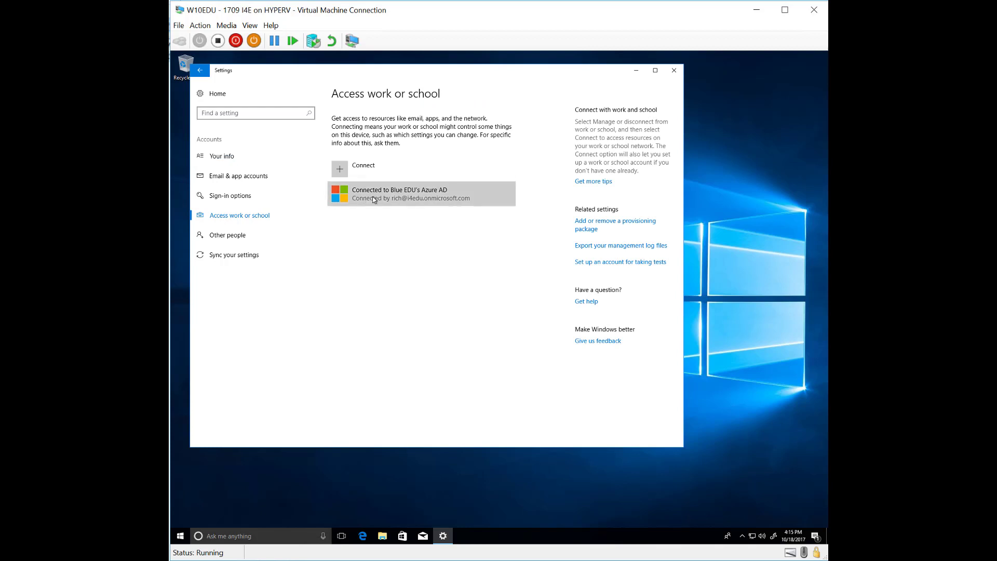
pyautogui.click(441, 230)
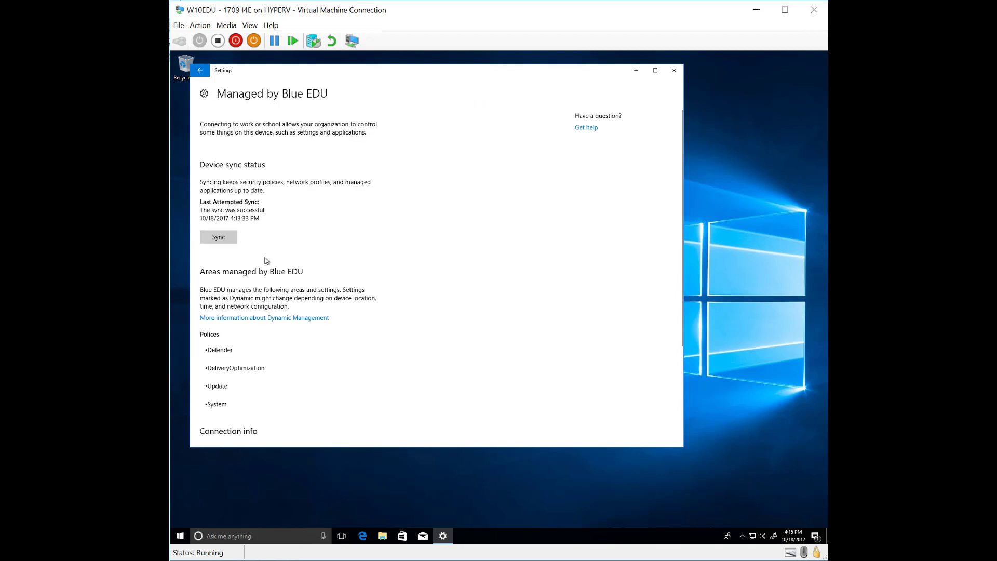
pyautogui.scroll(-1, 254, 332)
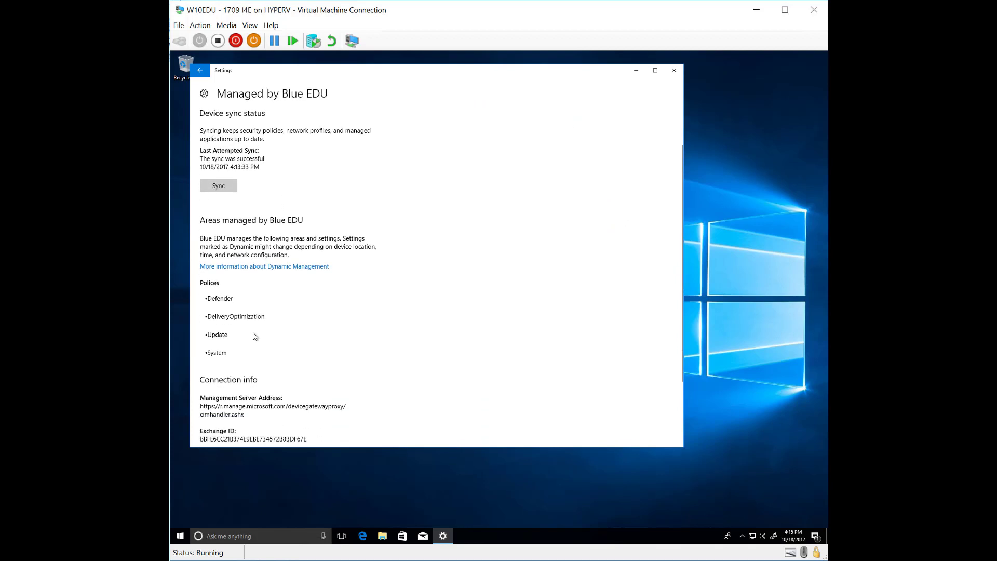
pyautogui.scroll(-2, 254, 336)
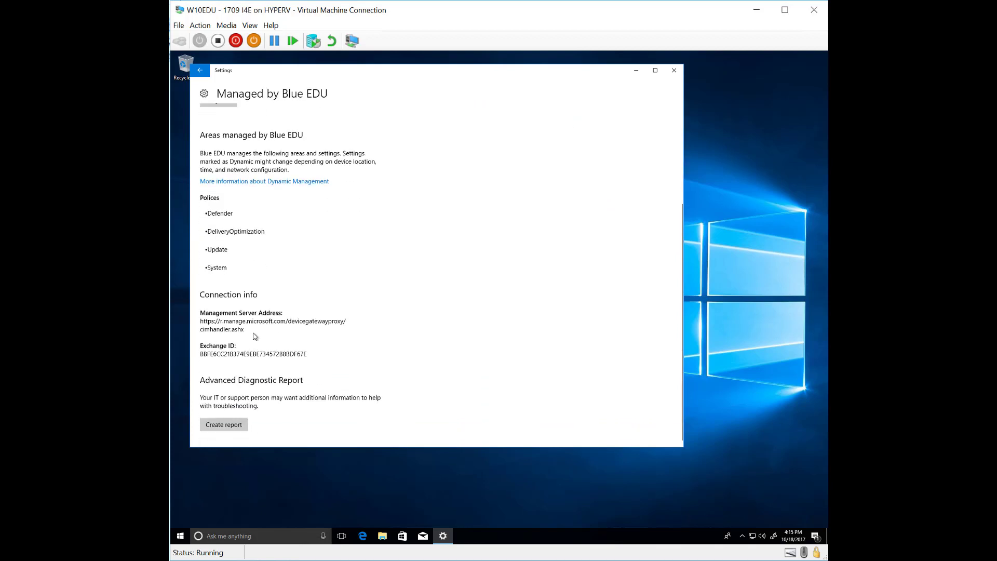
pyautogui.click(221, 425)
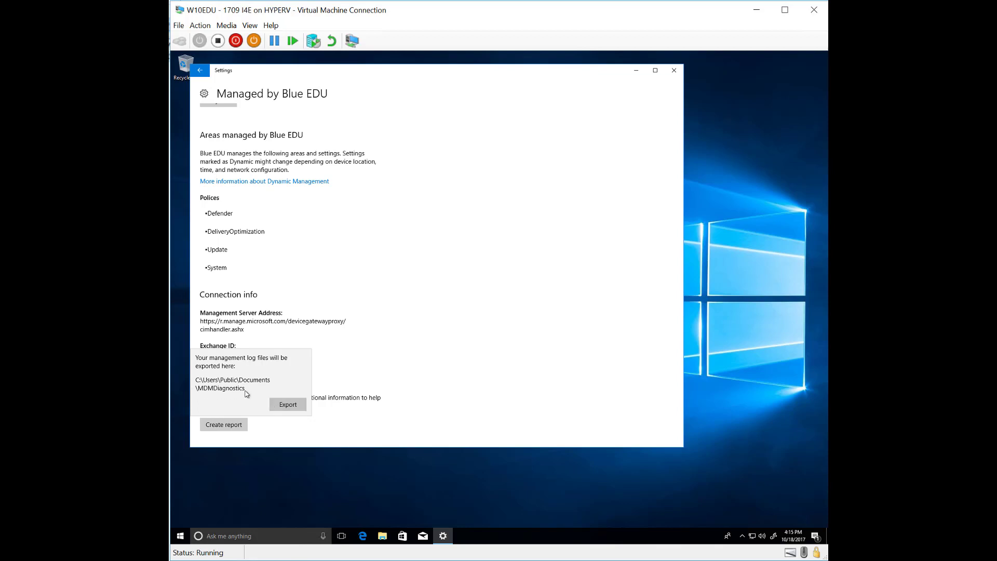
# Export the management logs and open MDMDiagReport.html from the MDMDiagnostics folder in the browser
pyautogui.click(290, 405)
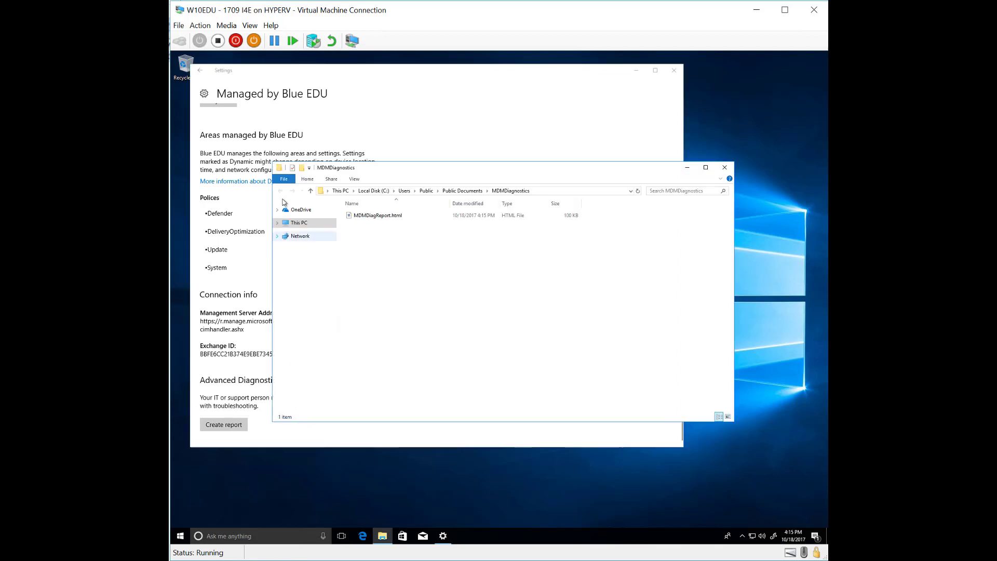
pyautogui.click(385, 217)
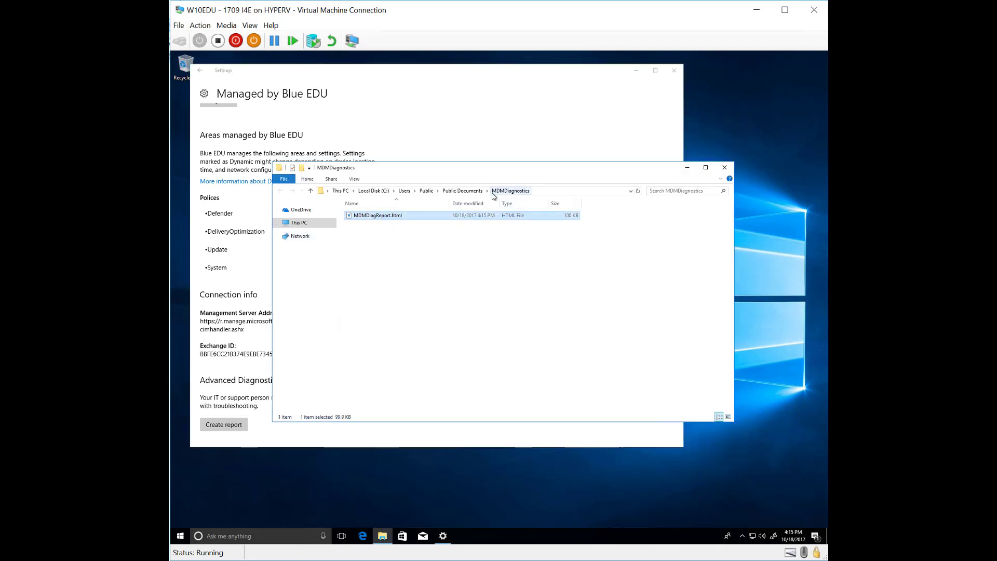
pyautogui.doubleClick(376, 216)
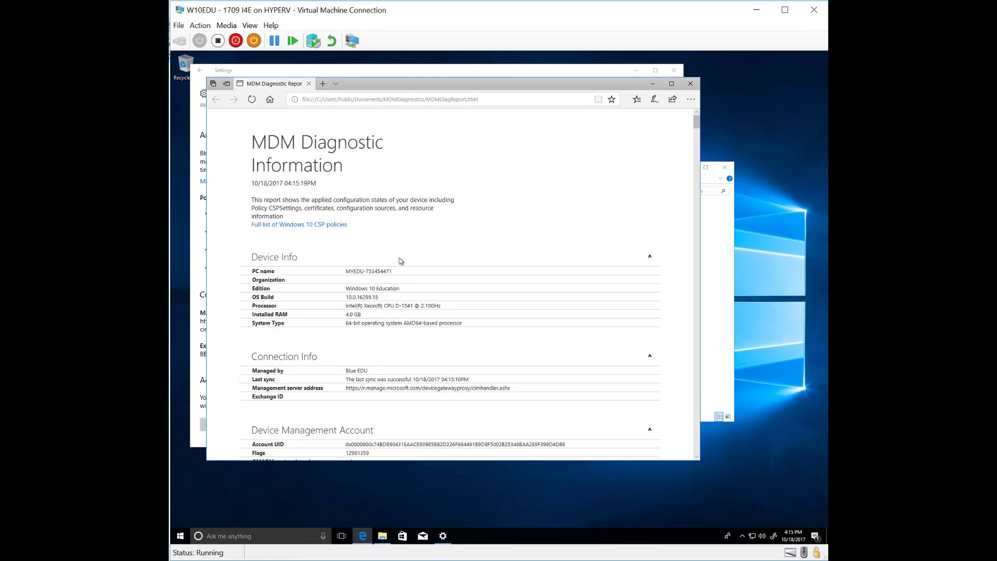
# Search the MDM Diagnostic report for 'Shared' and maximize the Edge window
pyautogui.scroll(-4, 403, 315)
pyautogui.scroll(-9, 403, 314)
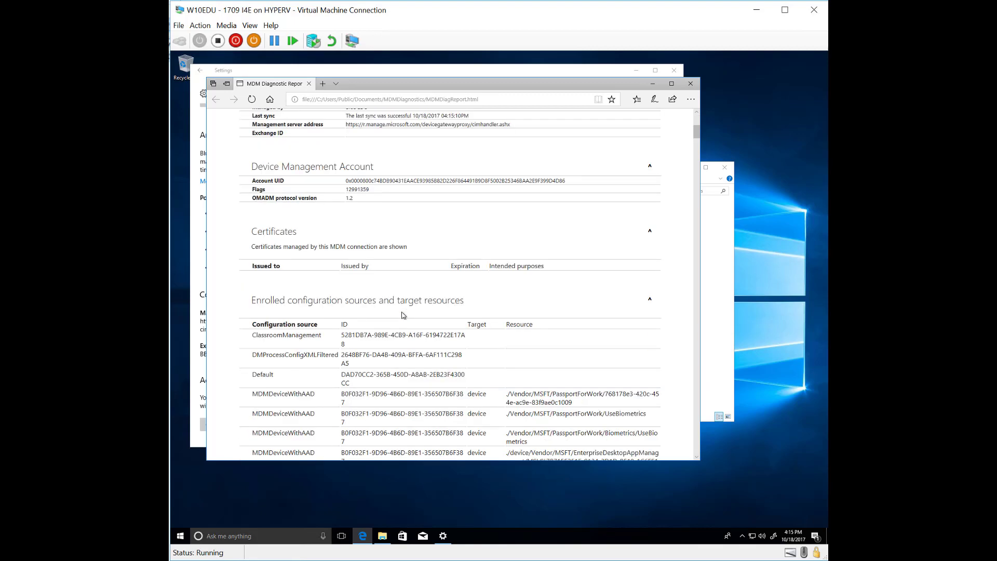
pyautogui.scroll(-7, 401, 314)
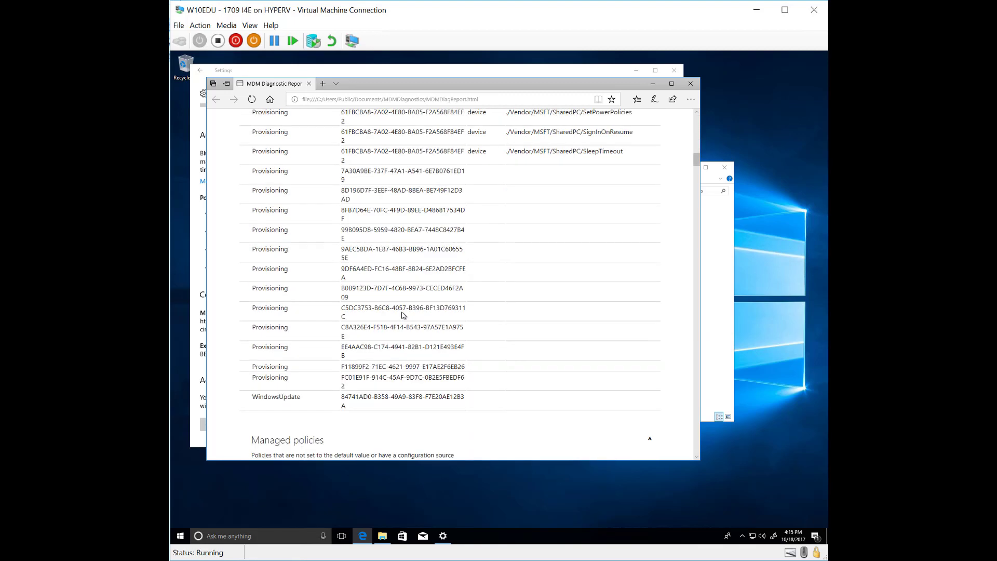
pyautogui.scroll(-3, 401, 314)
pyautogui.hotkey('ctrl', 'f')
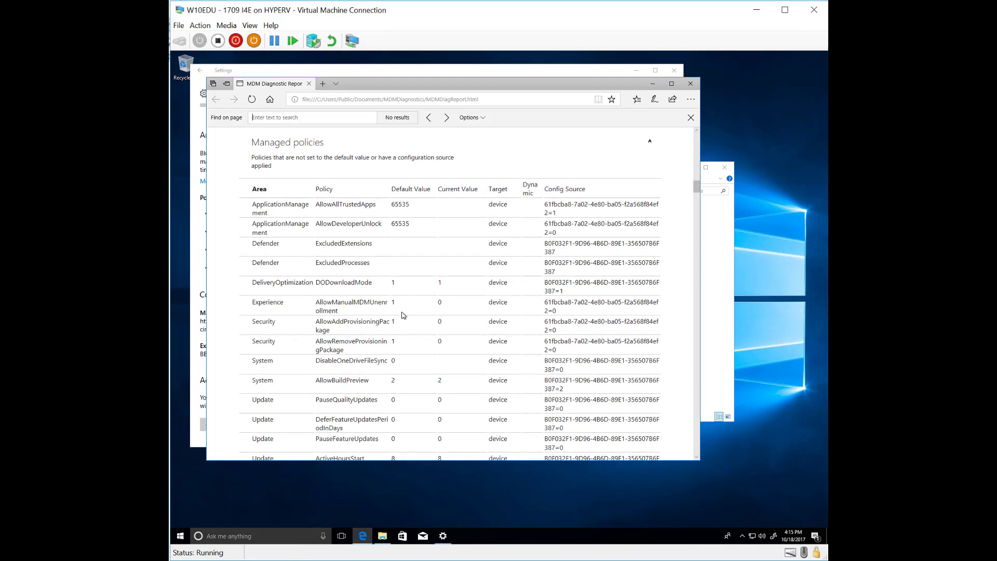
pyautogui.write('Shared')
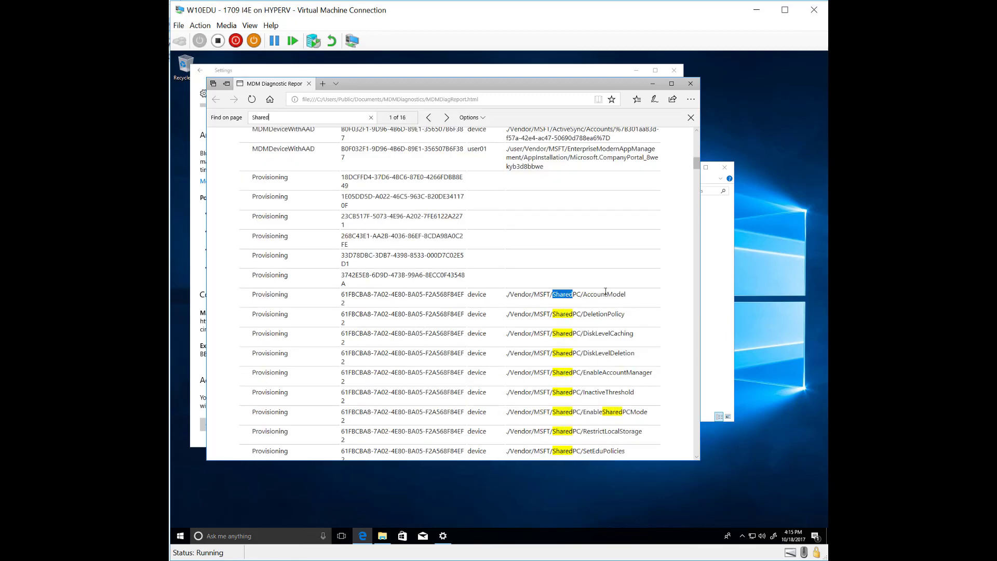
pyautogui.click(671, 83)
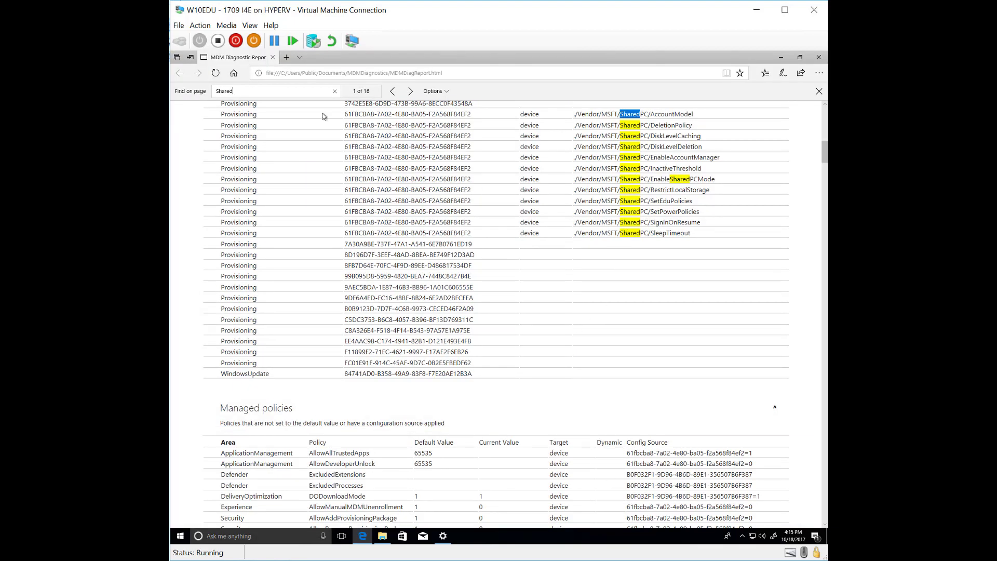
# Step through all 16 'Shared' matches until the search wraps back to the first
pyautogui.click(410, 92)
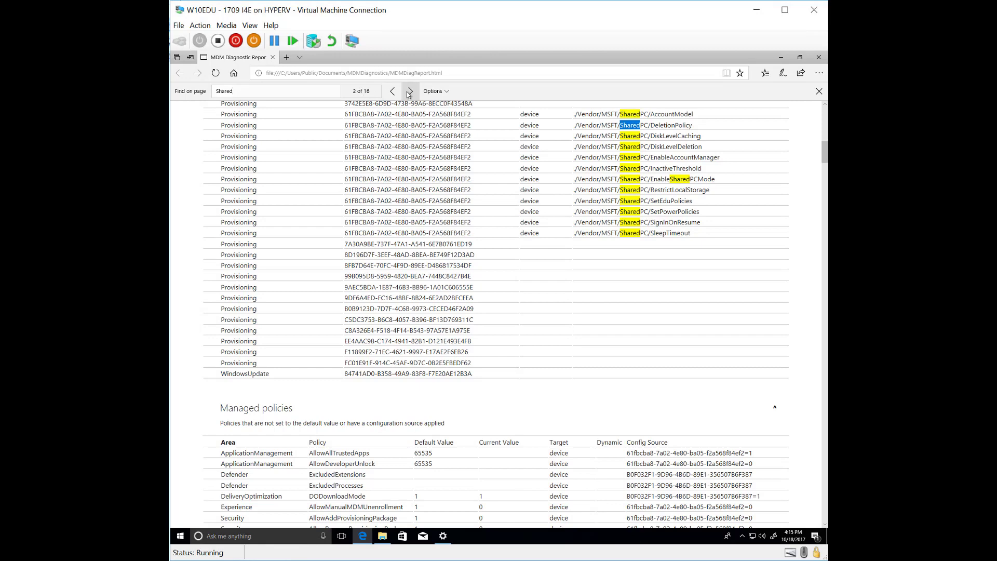
pyautogui.doubleClick(410, 91)
pyautogui.doubleClick(410, 92)
pyautogui.tripleClick(410, 91)
pyautogui.tripleClick(409, 92)
pyautogui.doubleClick(410, 92)
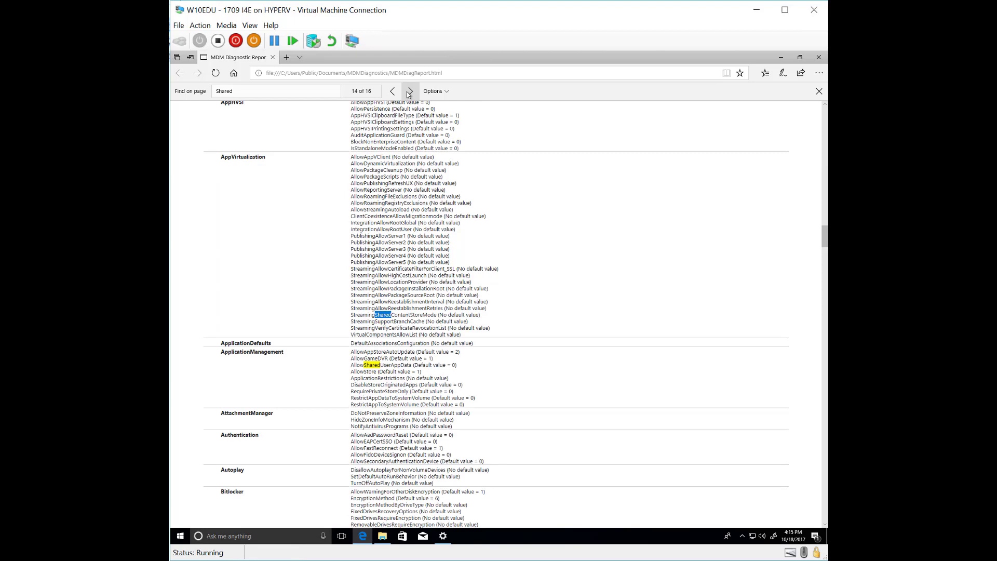
pyautogui.click(409, 91)
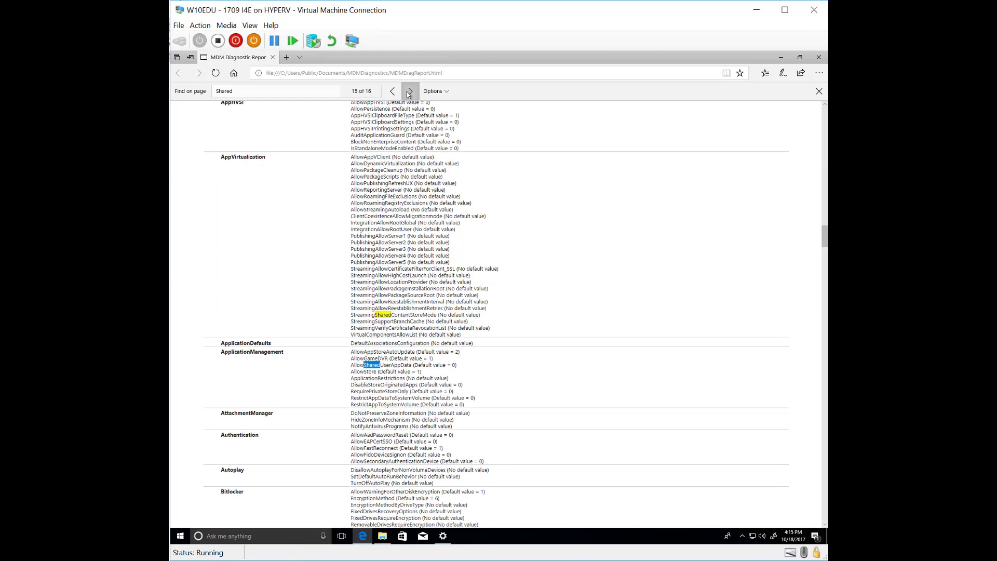
pyautogui.click(410, 91)
pyautogui.click(410, 91)
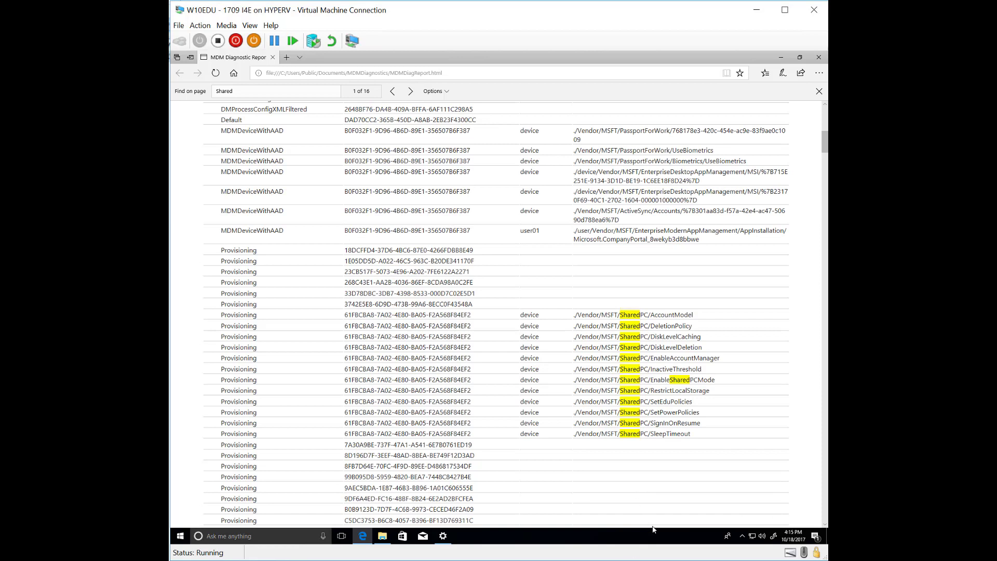
# Highlight and review the DiskLevelCaching through EnableAccountManager SharedPC rows
pyautogui.moveTo(568, 359); pyautogui.dragTo(221, 336)
pyautogui.click(636, 357)
pyautogui.scroll(-3, 247, 411)
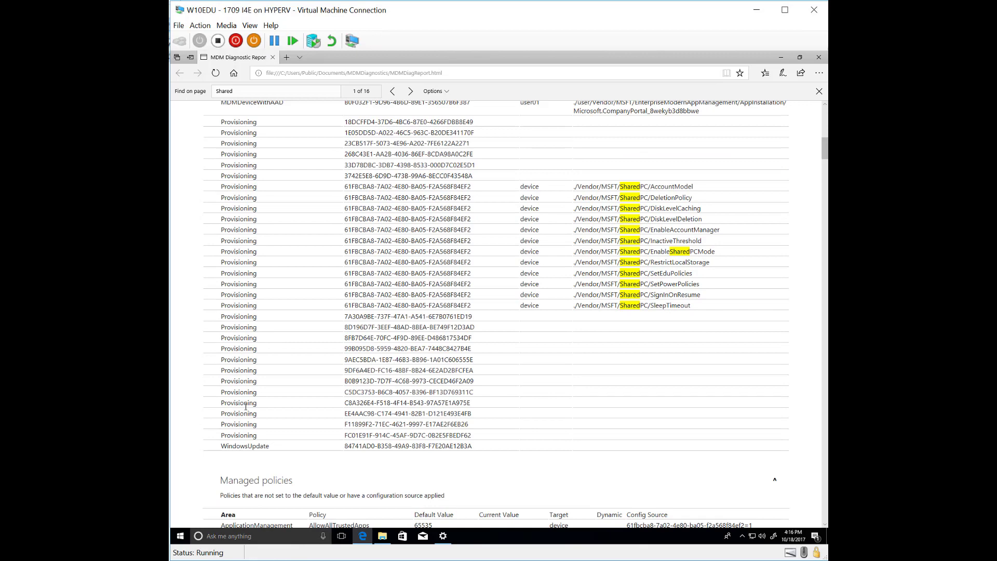
pyautogui.scroll(5, 246, 410)
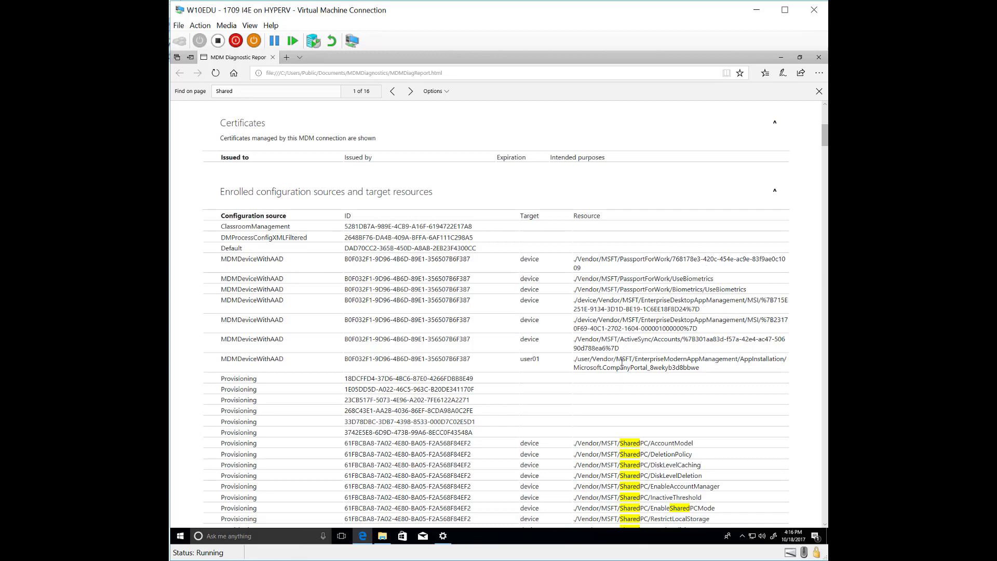
pyautogui.scroll(2, 622, 362)
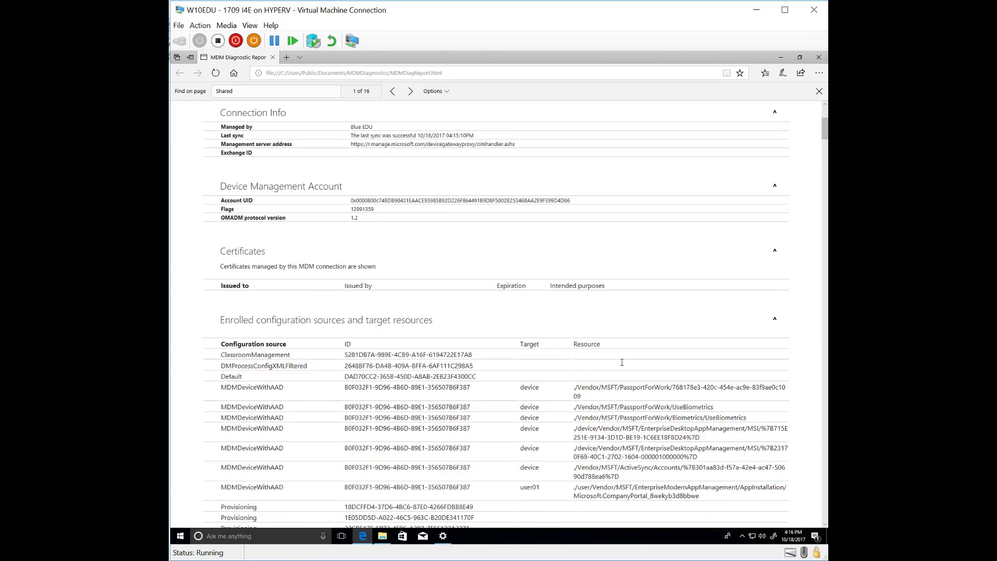
pyautogui.scroll(-2, 622, 362)
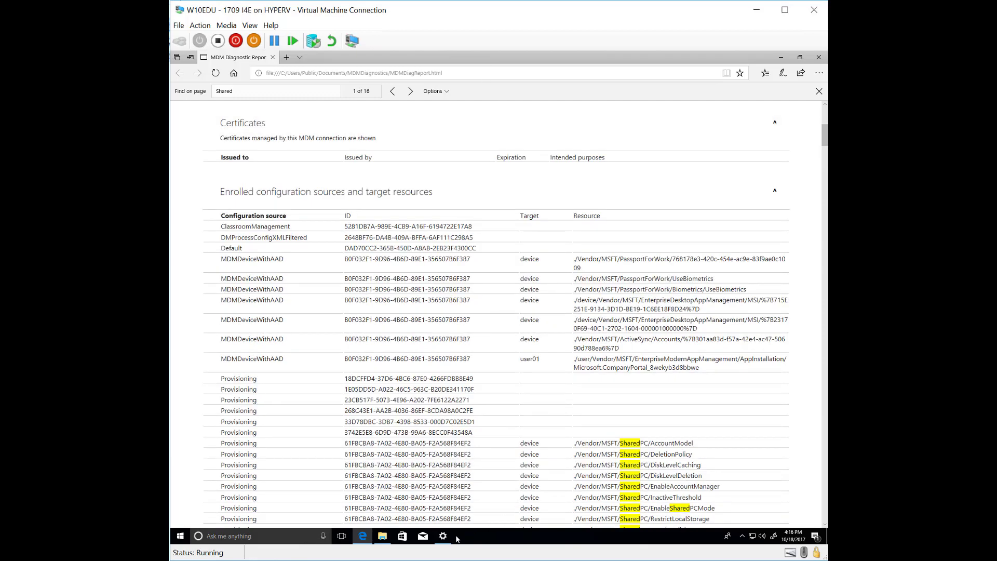
# Close Edge and run powercfg /waketimers in the admin PowerShell
pyautogui.click(819, 58)
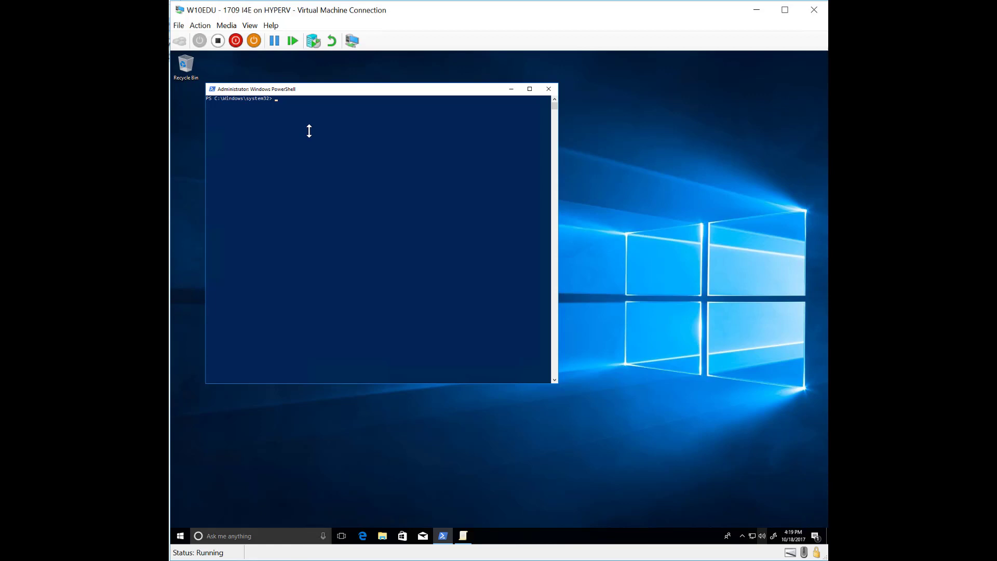
pyautogui.click(309, 131)
pyautogui.write('powercfg /waketimers')
pyautogui.press('Return')
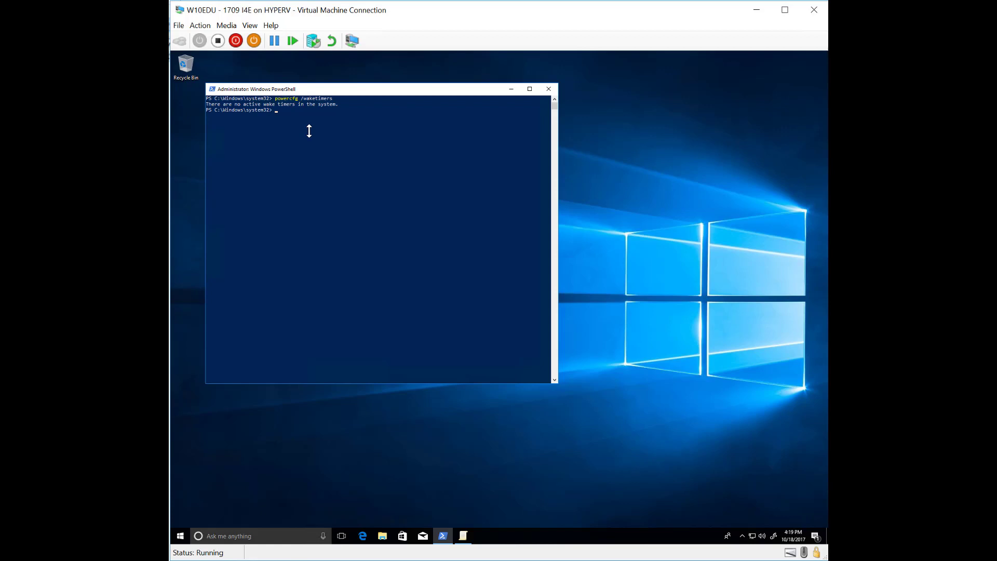
# Run powercfg /a to list the available sleep states
pyautogui.write('owercf')
pyautogui.write('g /a')
pyautogui.press('Return')
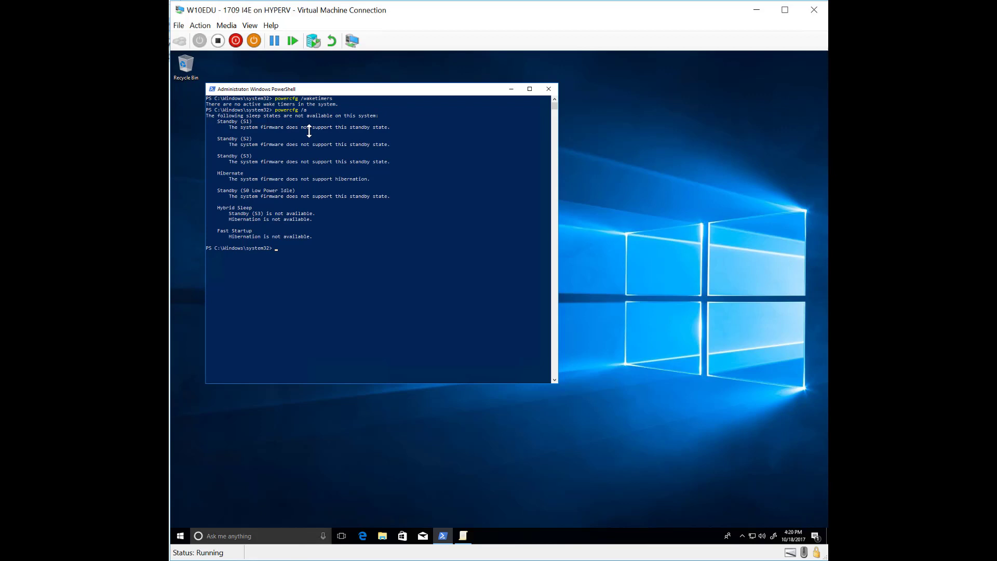
# Close PowerShell and widen the Files list's Name and Target columns in the remote session
pyautogui.click(548, 89)
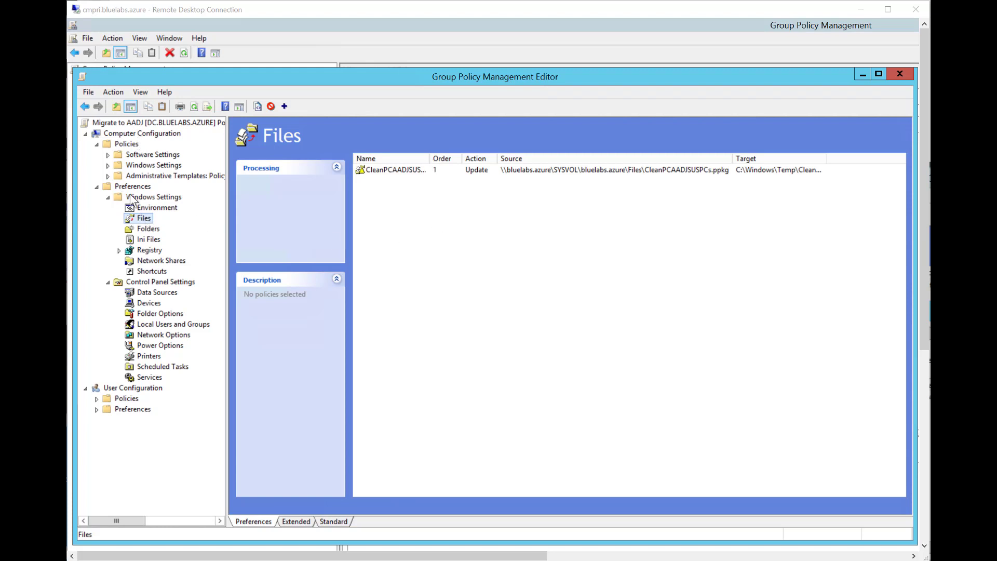
pyautogui.click(138, 219)
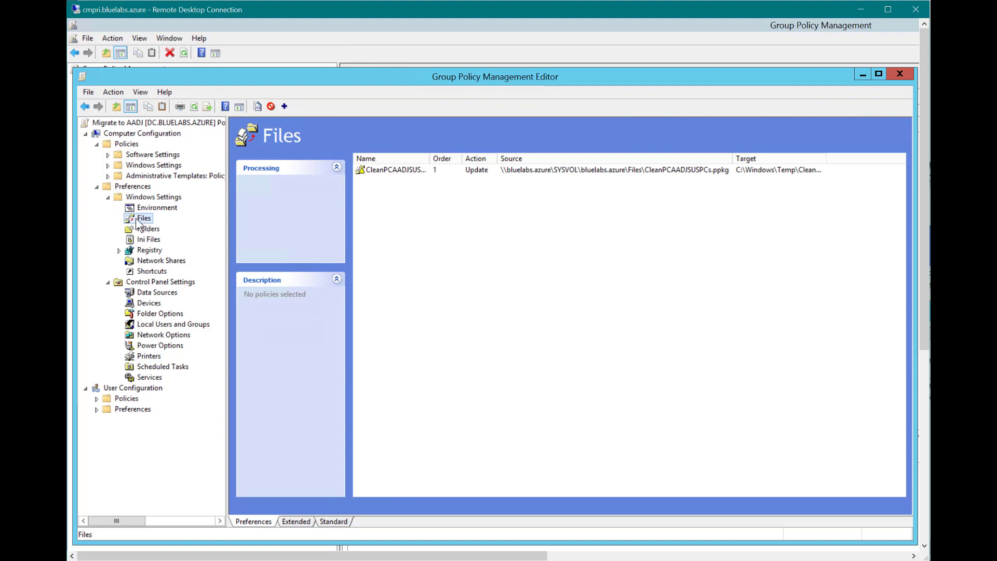
pyautogui.moveTo(430, 157); pyautogui.dragTo(460, 158)
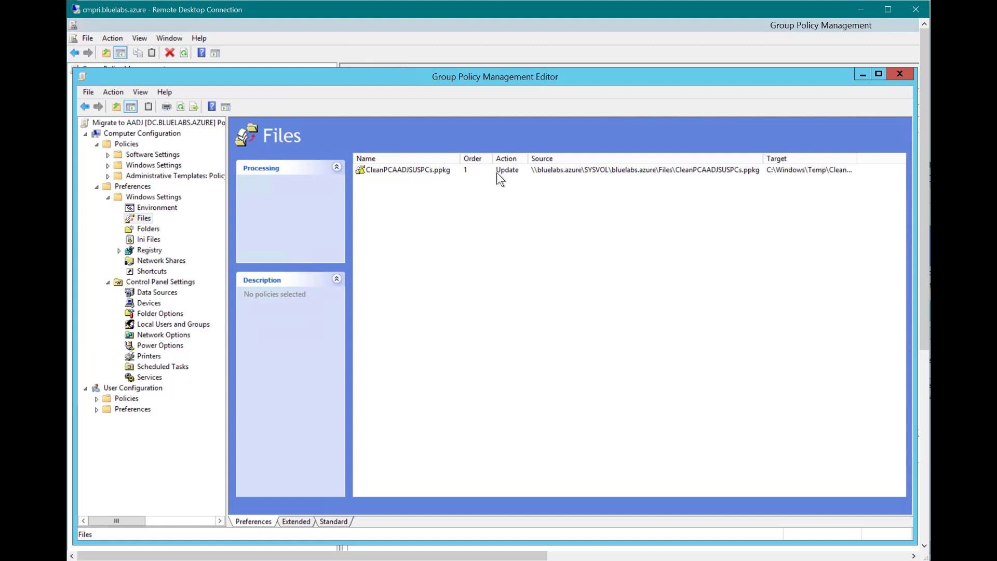
pyautogui.doubleClick(855, 157)
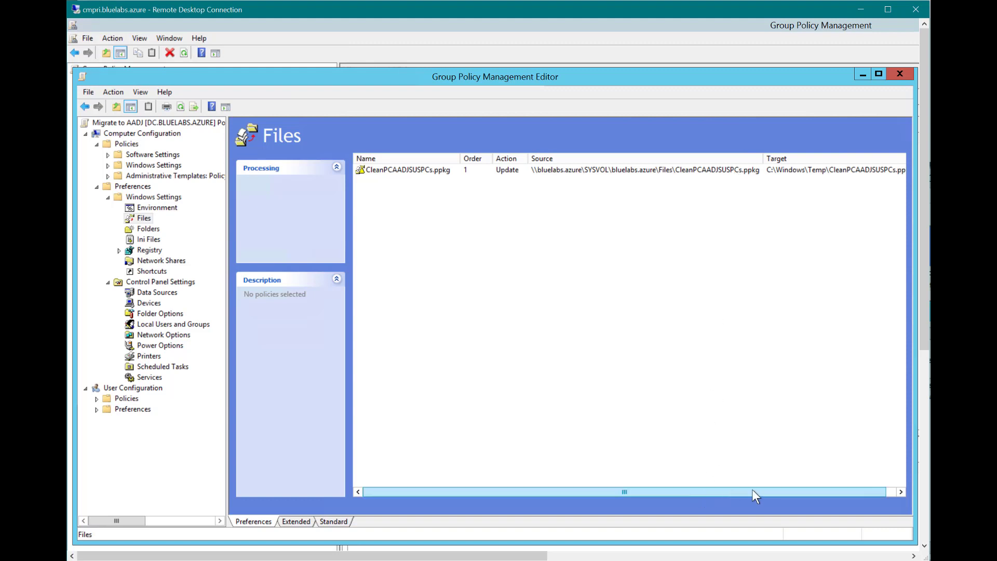
# Scroll the Files list sideways to review source and target, then show Scheduled Tasks
pyautogui.moveTo(752, 491); pyautogui.dragTo(784, 490)
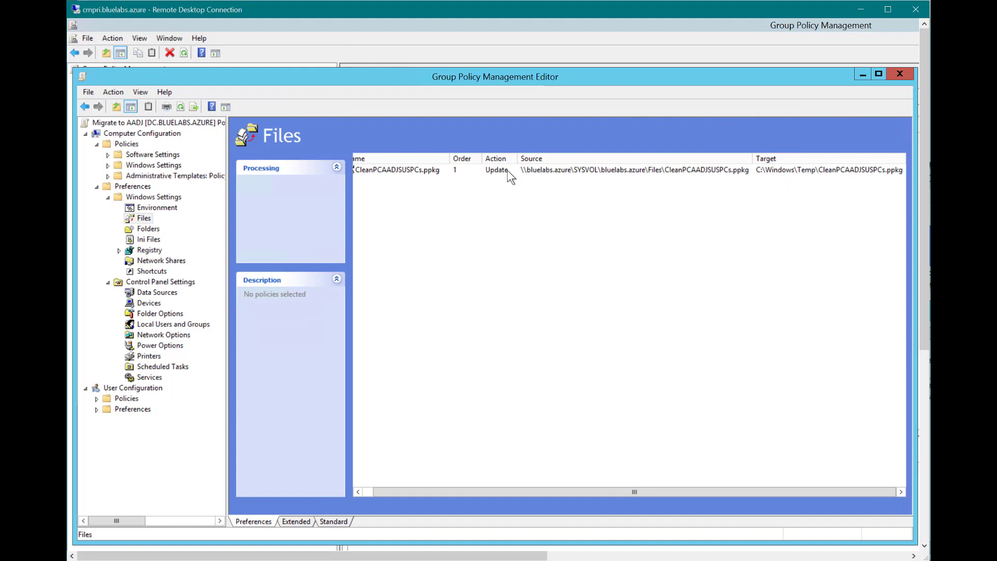
pyautogui.moveTo(506, 491); pyautogui.dragTo(495, 491)
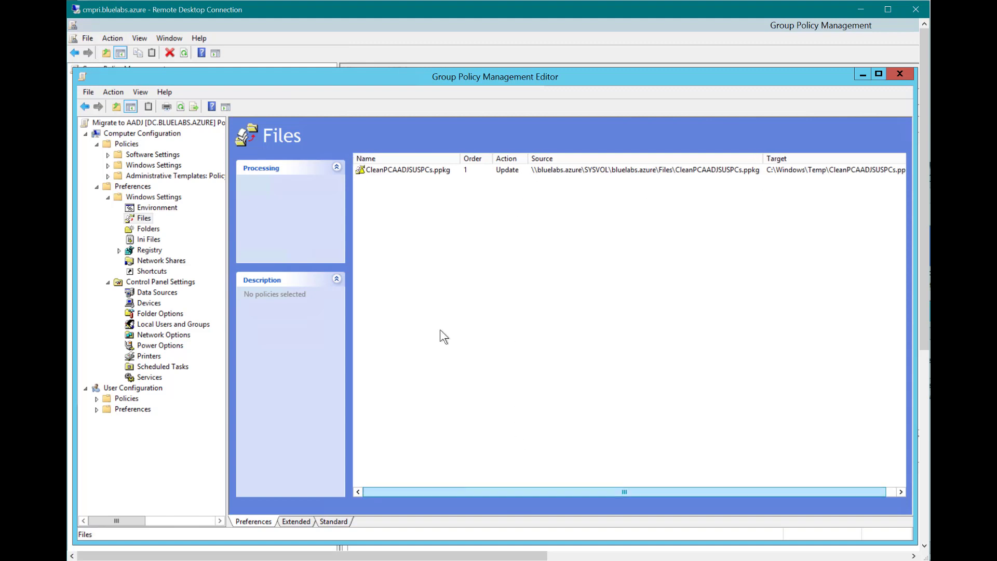
pyautogui.click(145, 367)
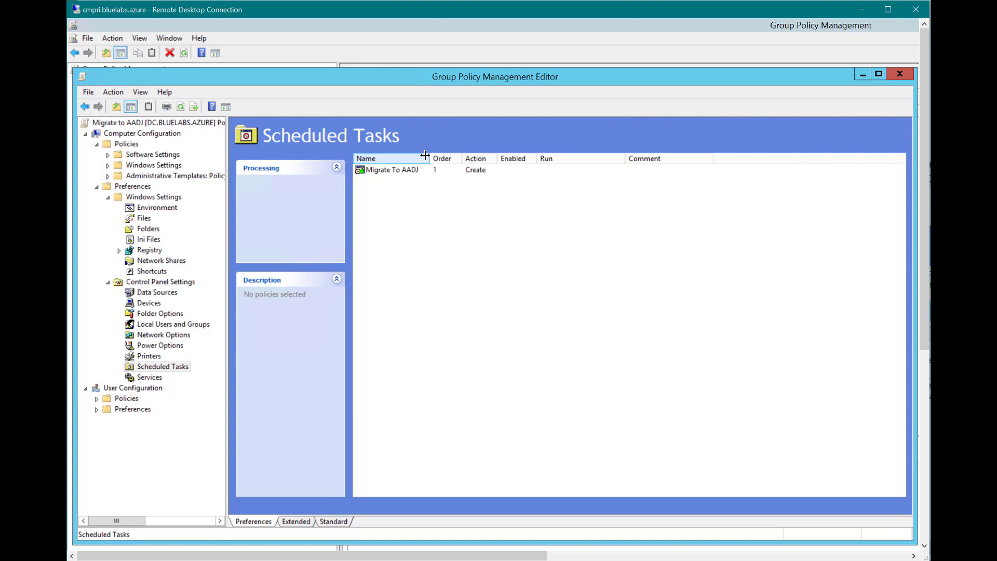
# Widen the Name and Action columns and view Migrate To AADJ's Start a program action
pyautogui.moveTo(425, 156); pyautogui.dragTo(452, 155)
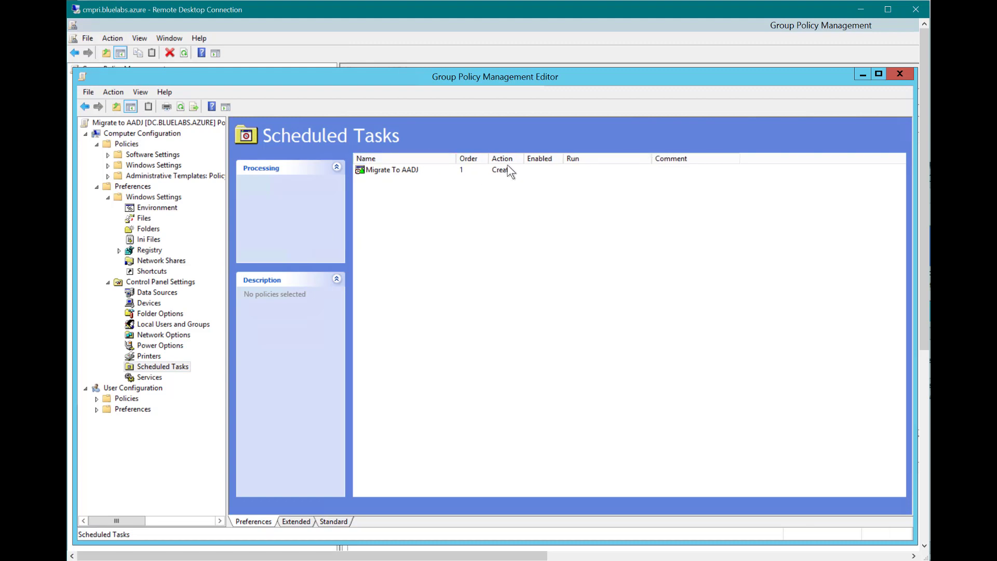
pyautogui.moveTo(524, 154); pyautogui.dragTo(548, 156)
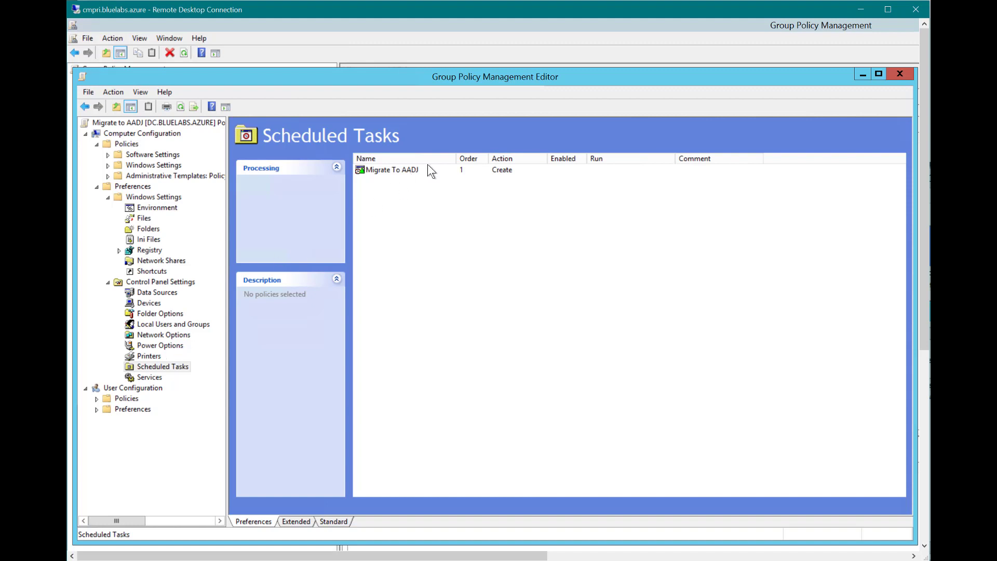
pyautogui.doubleClick(413, 170)
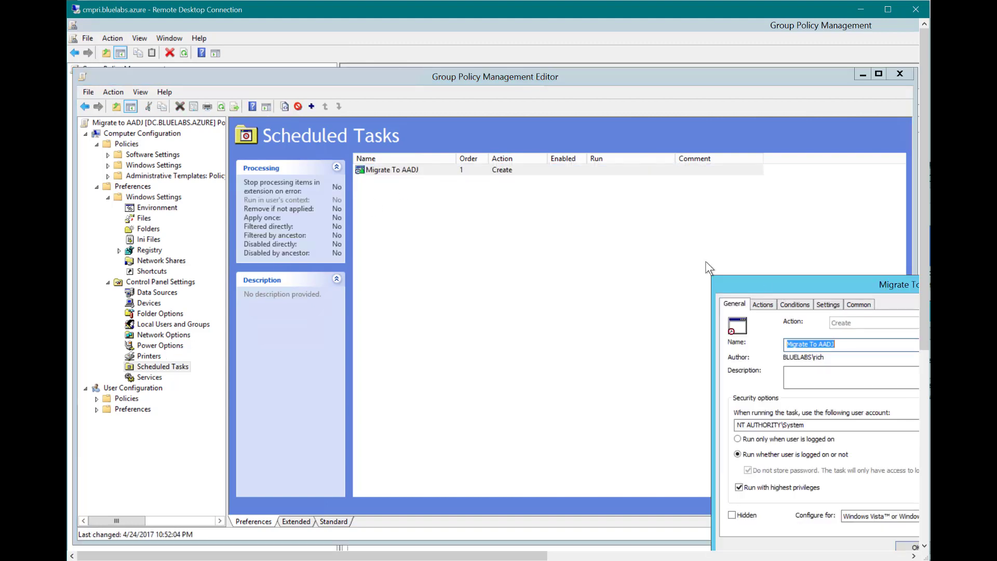
pyautogui.moveTo(743, 285); pyautogui.dragTo(454, 166)
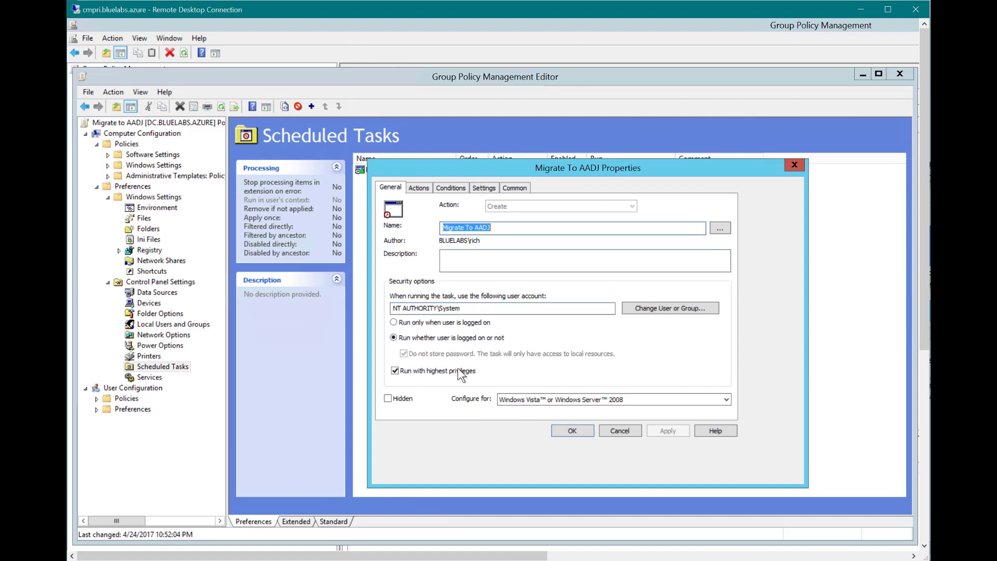
pyautogui.click(425, 188)
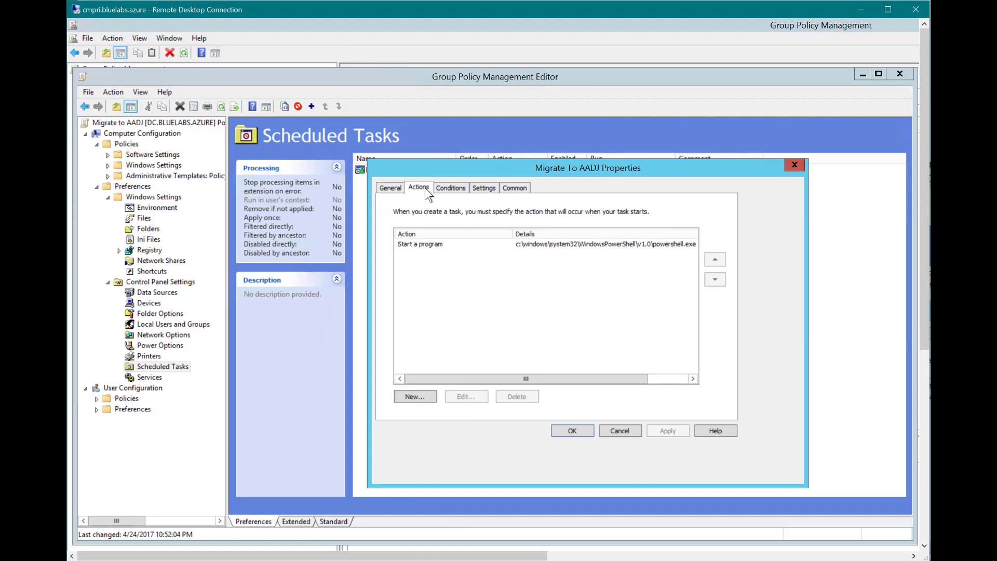
pyautogui.click(431, 244)
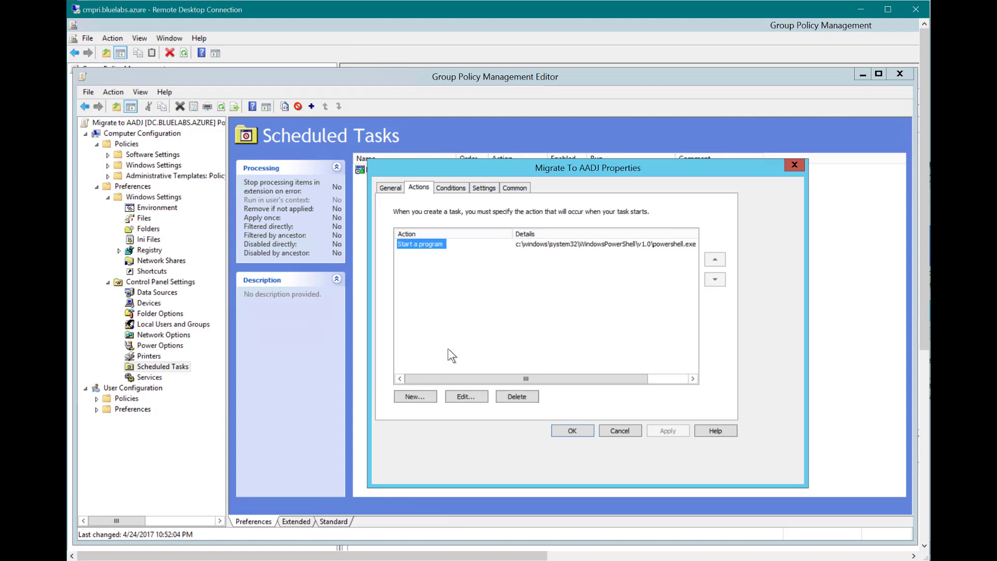
pyautogui.click(459, 396)
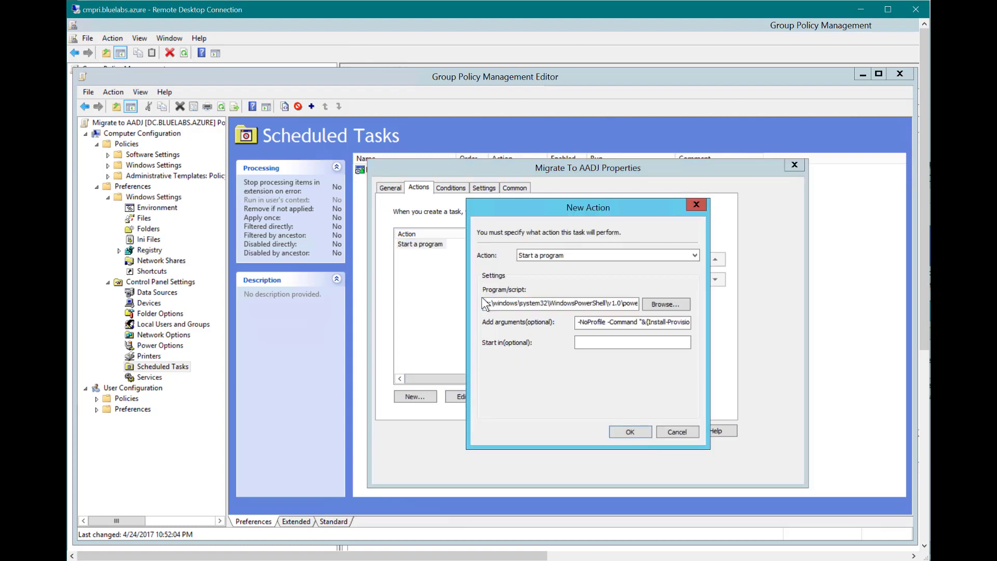
pyautogui.moveTo(486, 304); pyautogui.dragTo(682, 307)
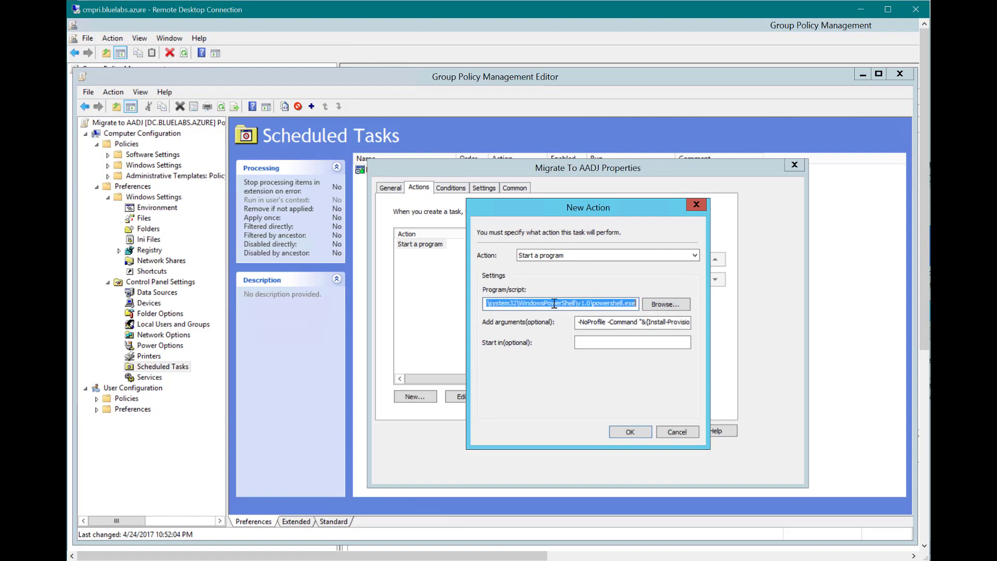
pyautogui.click(618, 303)
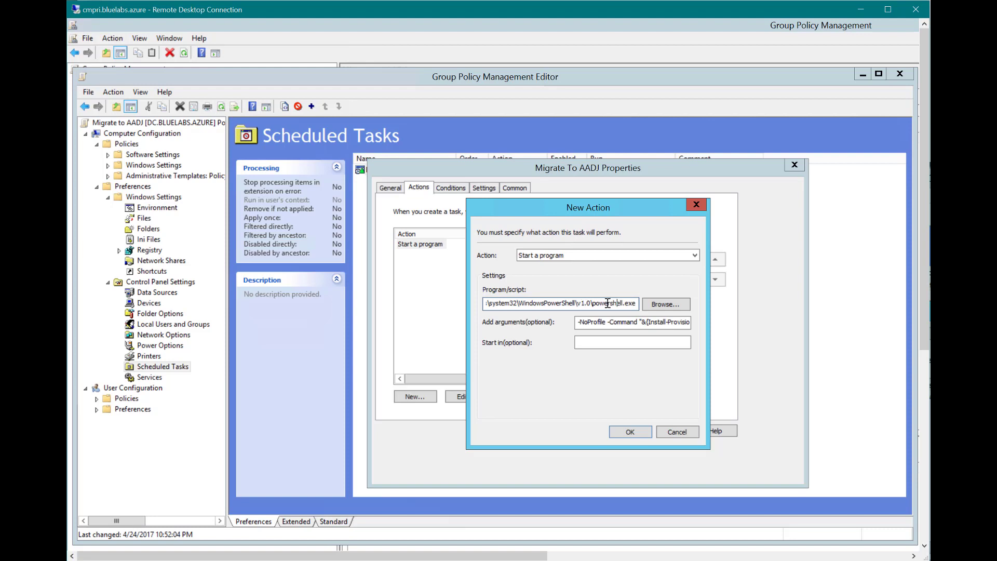
pyautogui.moveTo(601, 324); pyautogui.dragTo(535, 329)
pyautogui.click(603, 323)
pyautogui.click(601, 322)
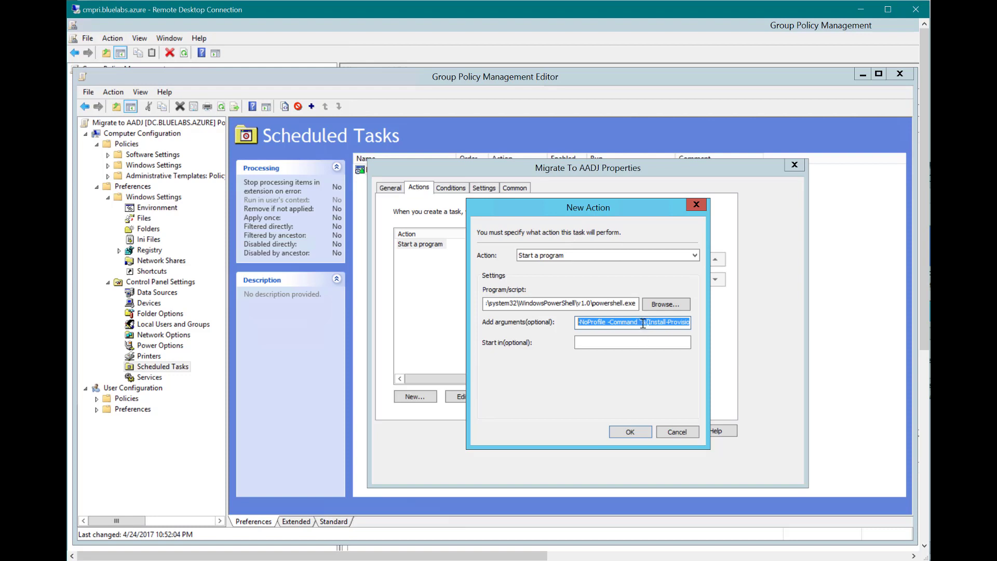
pyautogui.click(651, 322)
pyautogui.moveTo(651, 322); pyautogui.dragTo(696, 323)
pyautogui.click(595, 322)
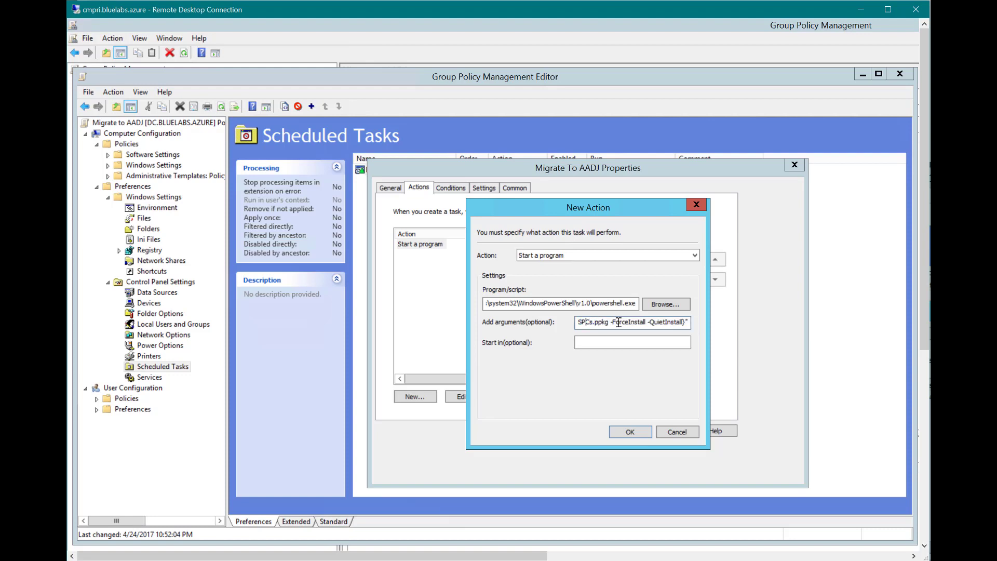
pyautogui.press('Left')
pyautogui.press('Left')
pyautogui.press('Left')
pyautogui.press('Left')
pyautogui.press('Left')
pyautogui.press('Left')
pyautogui.press('Left')
pyautogui.press('Left')
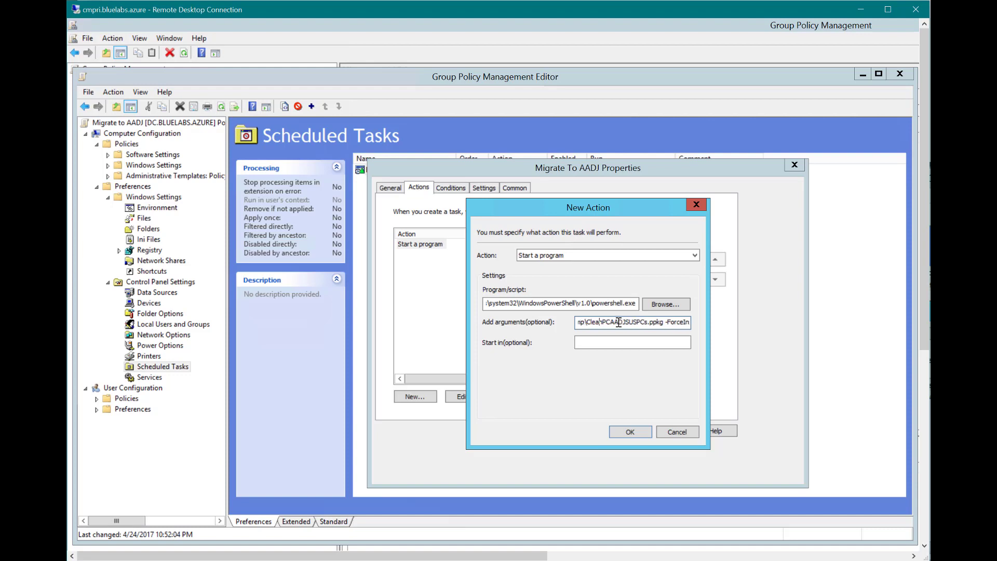
pyautogui.press('Left')
pyautogui.press('Left')
pyautogui.press('Left')
pyautogui.press('Right')
pyautogui.press('Right')
pyautogui.press('Right')
pyautogui.press('Right')
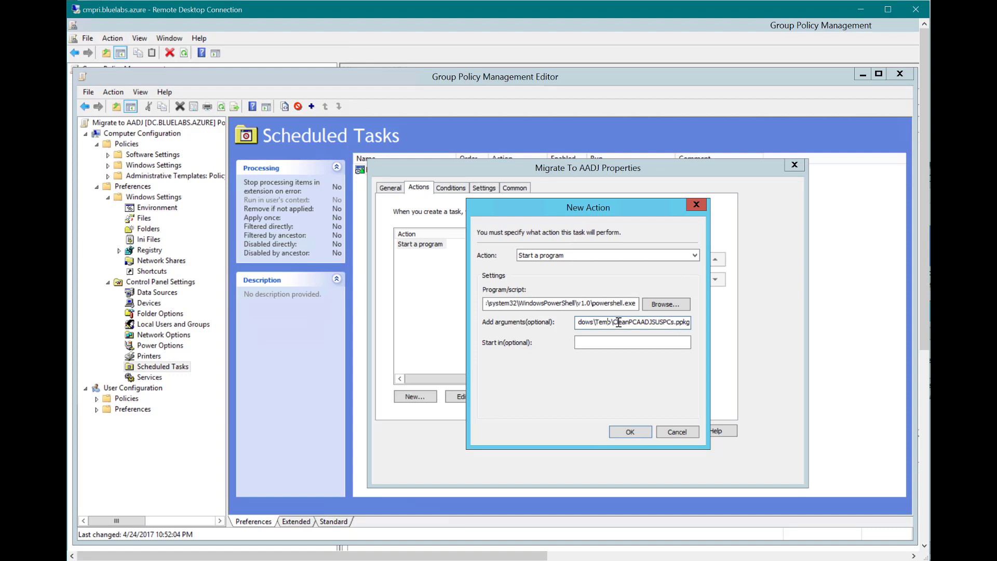
pyautogui.press('Right')
pyautogui.press('Right')
pyautogui.press('Right')
pyautogui.press('Right')
pyautogui.press('Right')
pyautogui.press('Right')
pyautogui.press('Right')
pyautogui.press('Right')
pyautogui.press('Right')
pyautogui.press('Right')
pyautogui.press('Right')
pyautogui.press('Right')
pyautogui.press('Right')
pyautogui.press('Right')
pyautogui.press('Right')
pyautogui.press('Right')
pyautogui.press('Right')
pyautogui.press('Right')
pyautogui.press('Right')
pyautogui.press('Right')
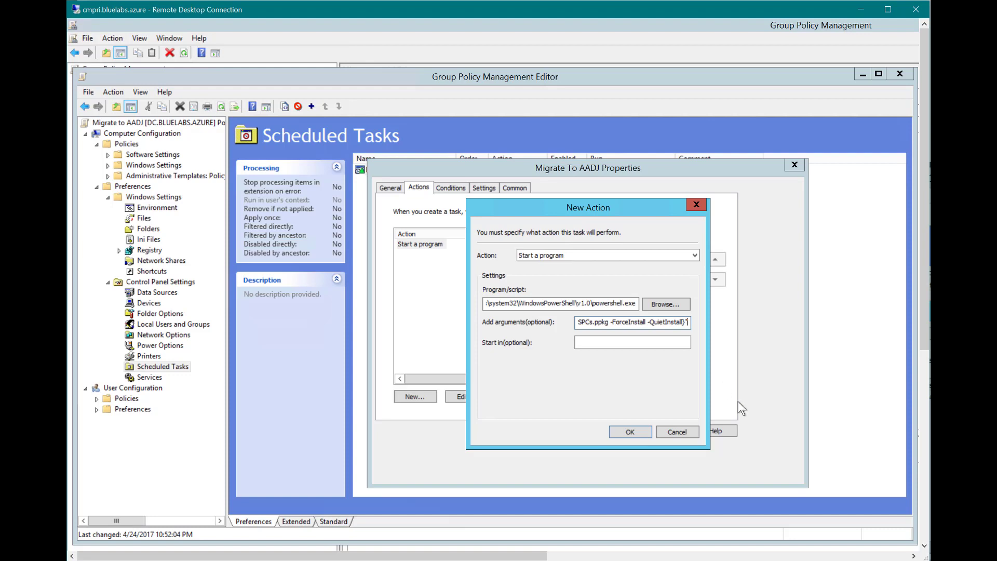
pyautogui.click(685, 435)
# Review the task's Conditions, Settings, Common and General tabs, then close it unchanged
pyautogui.click(459, 188)
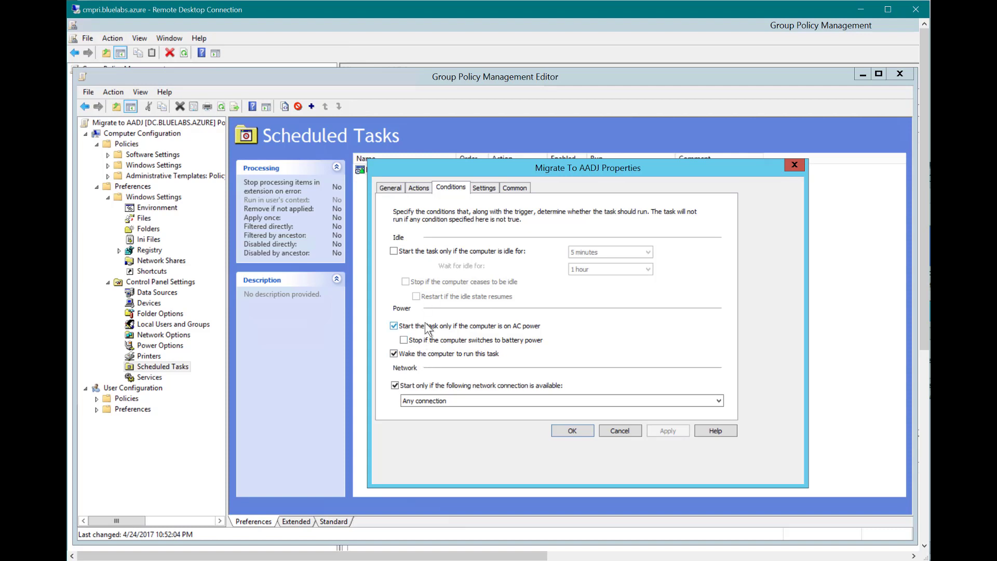
pyautogui.click(484, 188)
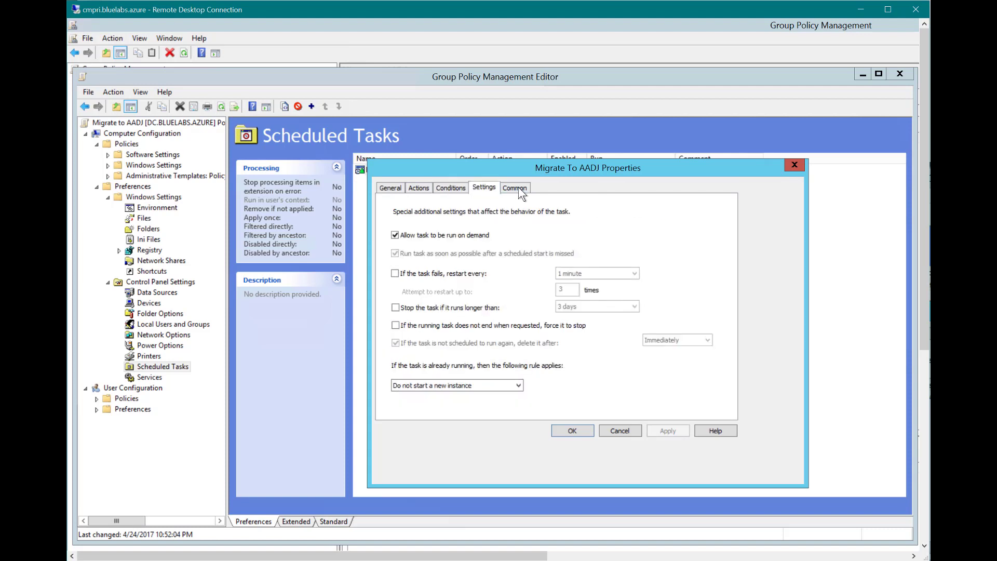
pyautogui.click(517, 188)
pyautogui.click(477, 188)
pyautogui.click(443, 188)
pyautogui.click(383, 188)
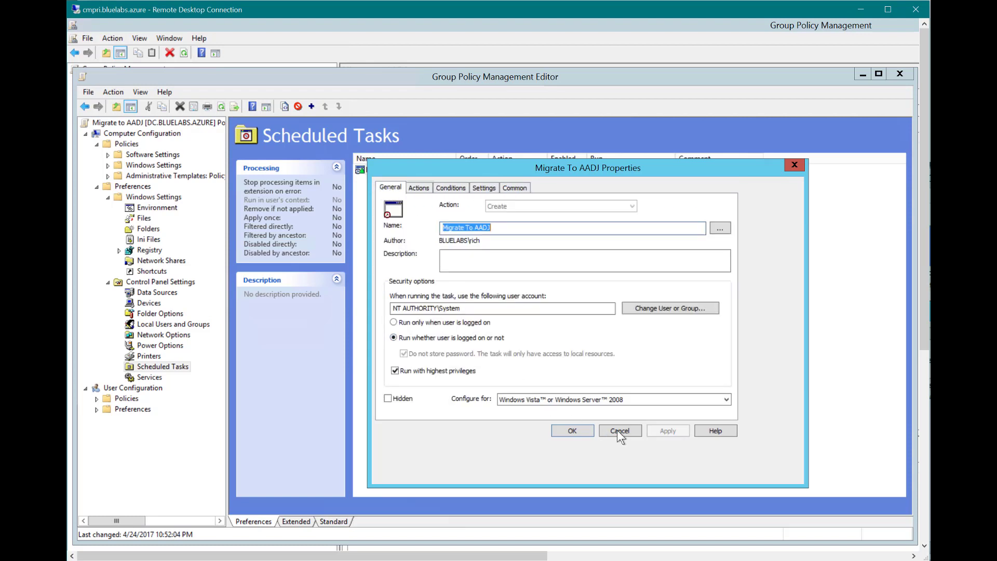
pyautogui.click(573, 431)
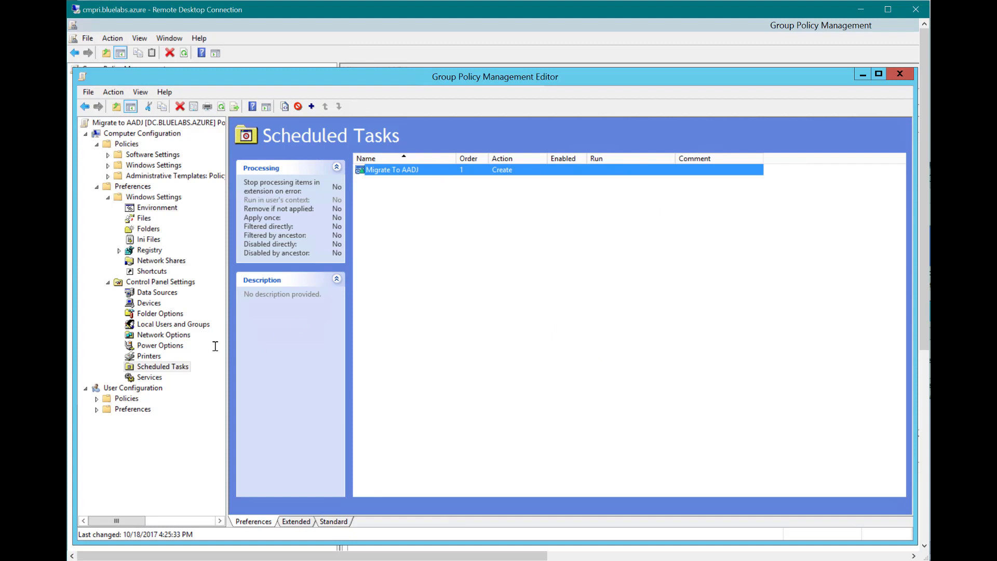
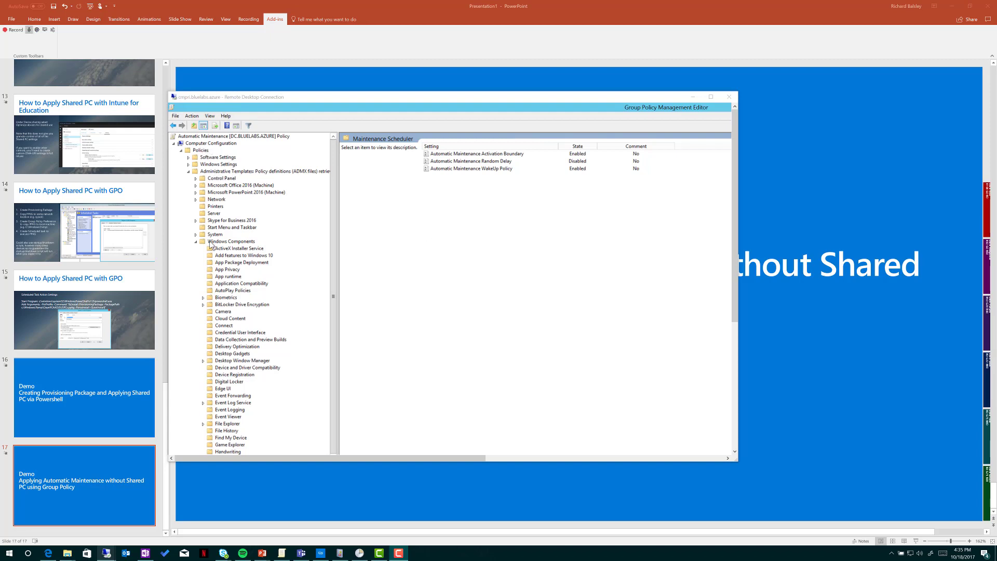
pyautogui.click(331, 296)
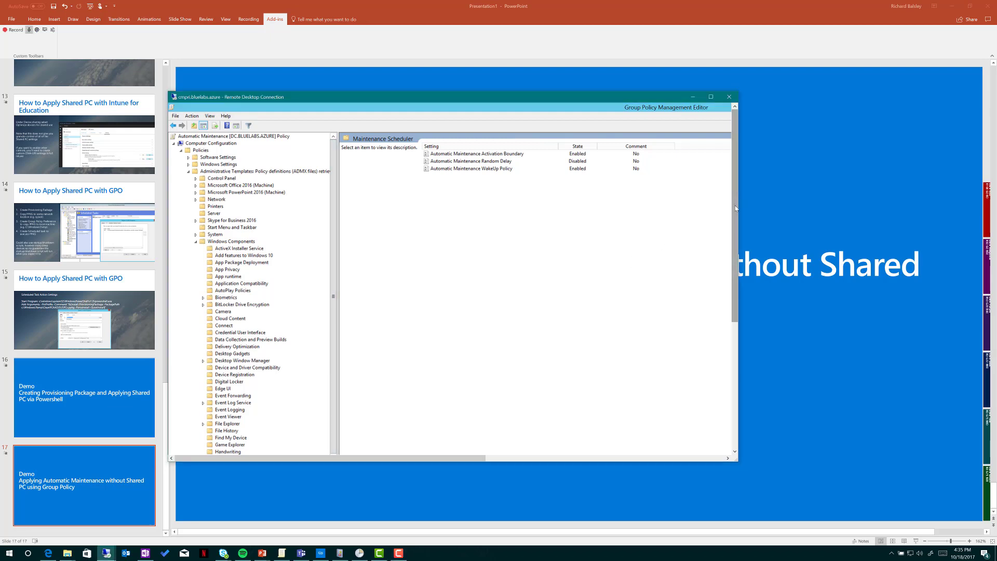
pyautogui.moveTo(734, 197); pyautogui.dragTo(735, 246)
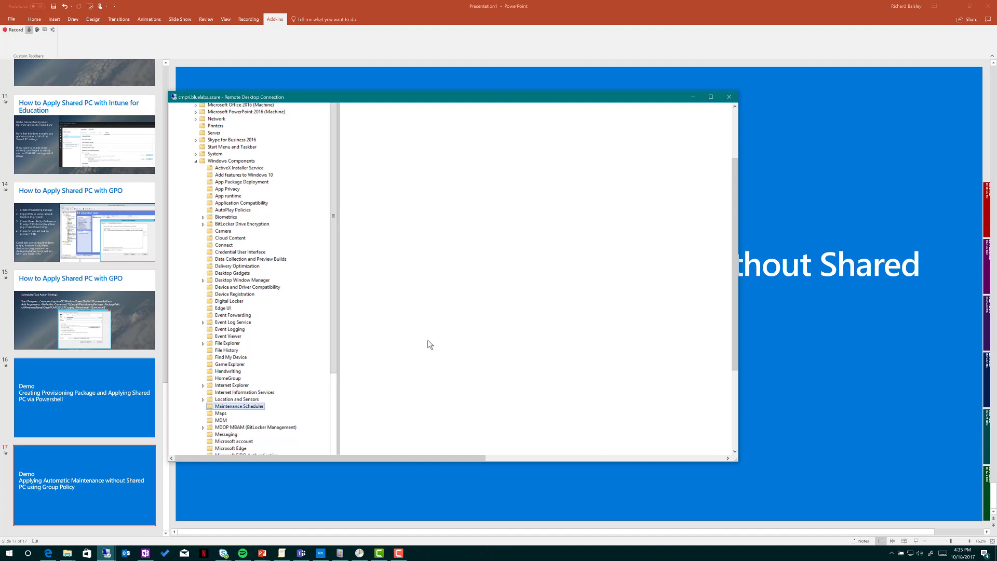
pyautogui.moveTo(734, 286); pyautogui.dragTo(734, 237)
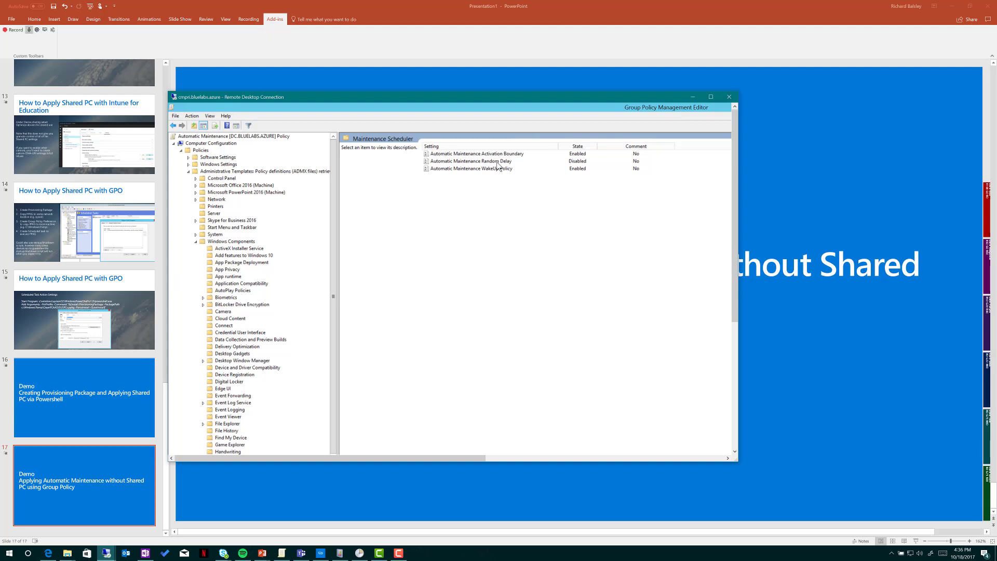
# Replace the 23 hour in the Automatic Maintenance Activation Boundary with an earlier hour and save, keeping it Enabled
pyautogui.doubleClick(501, 154)
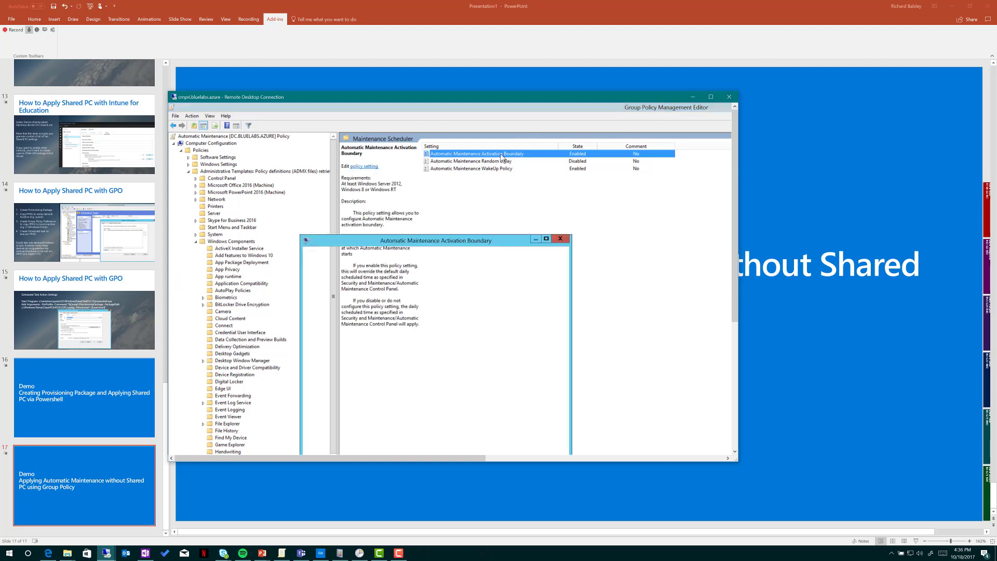
pyautogui.moveTo(439, 239); pyautogui.dragTo(499, 195)
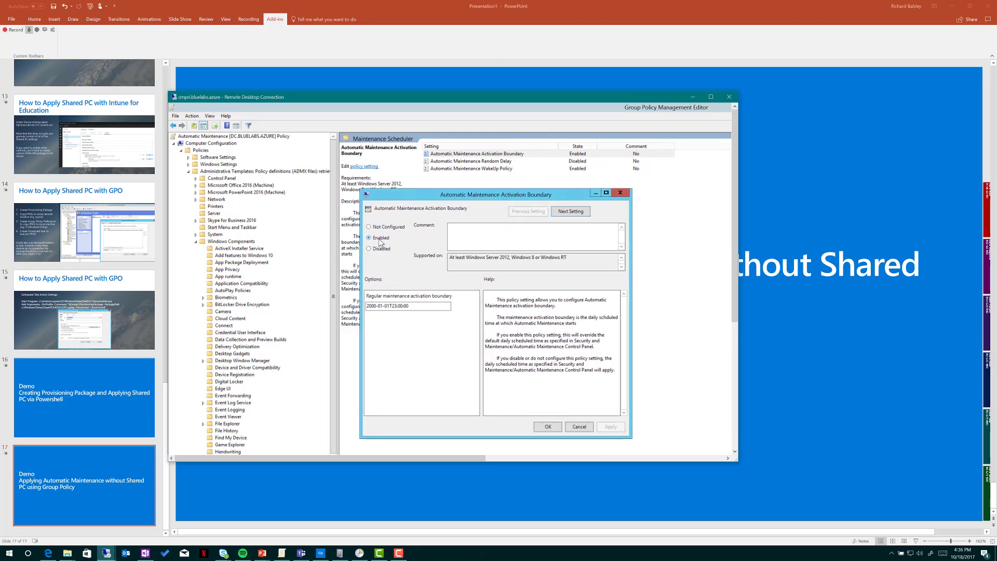
pyautogui.moveTo(450, 305); pyautogui.dragTo(364, 307)
pyautogui.click(384, 306)
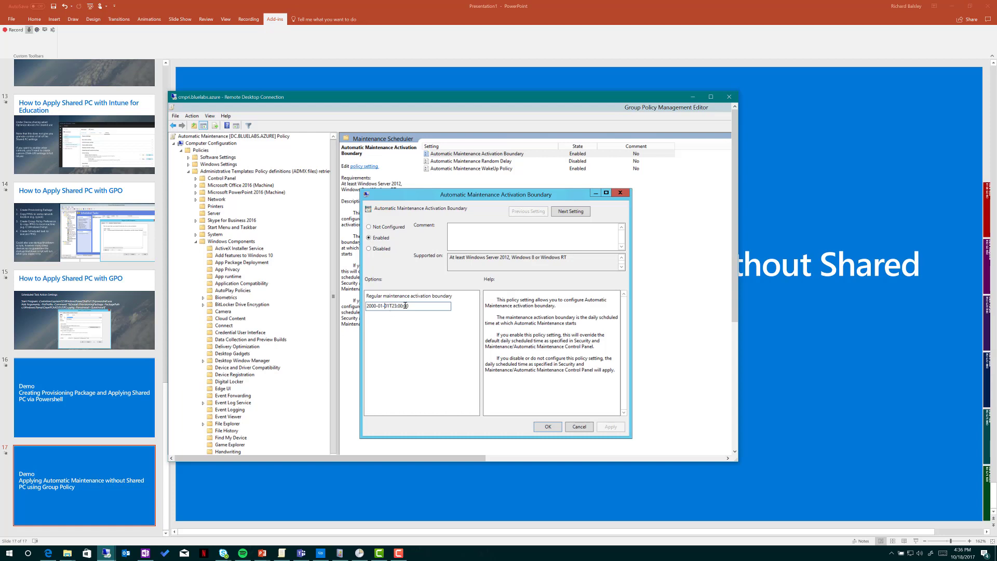
pyautogui.doubleClick(391, 306)
pyautogui.write('00')
pyautogui.write('1')
pyautogui.click(554, 424)
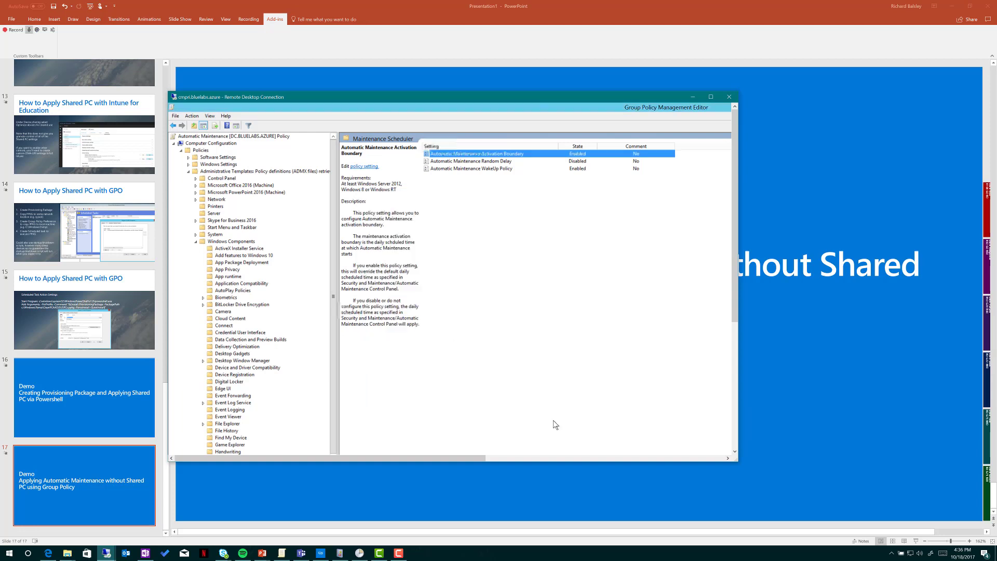
# Check WakeUp Policy without changes, then enable Random Delay and change PT4H to PT2H
pyautogui.doubleClick(490, 168)
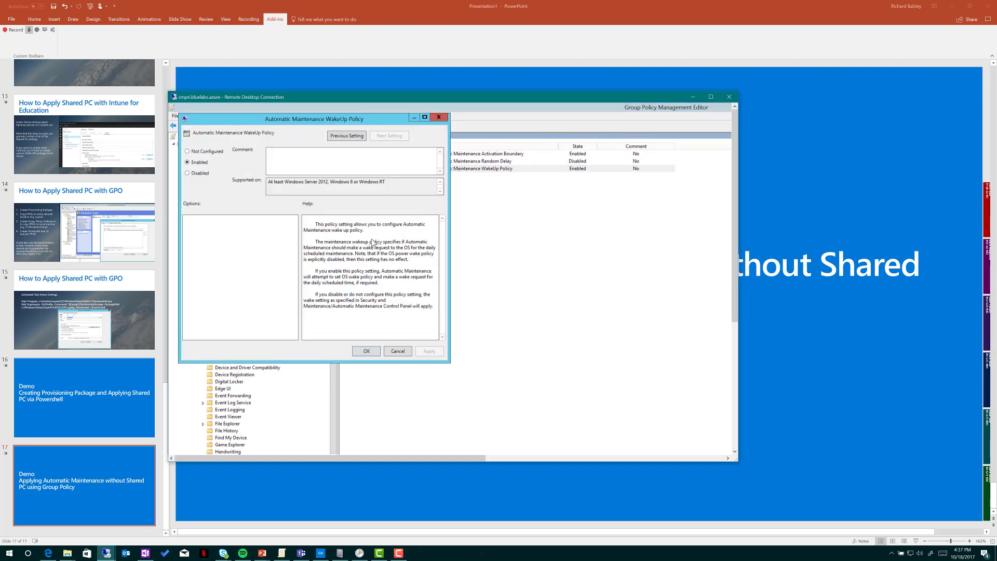
pyautogui.click(404, 351)
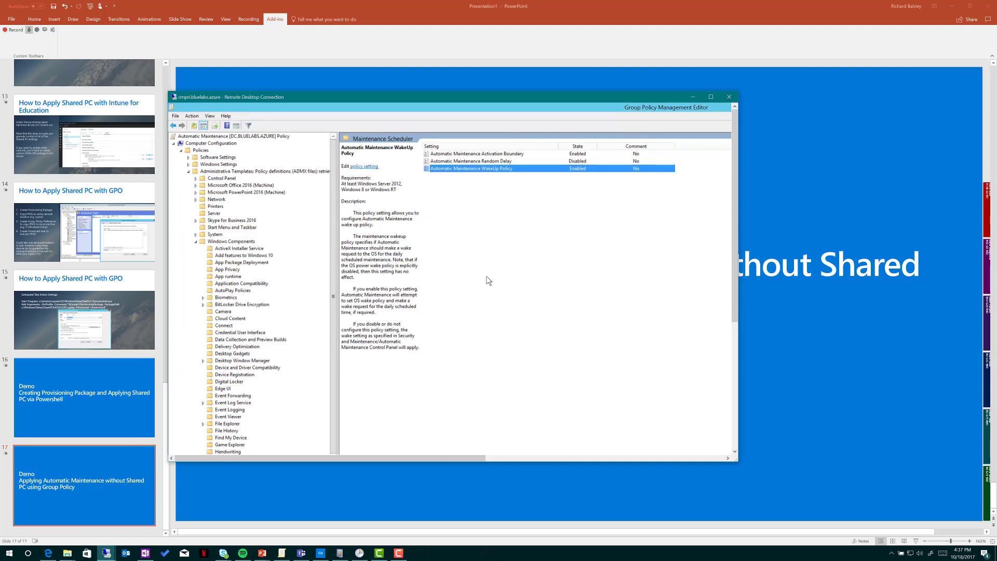
pyautogui.doubleClick(463, 161)
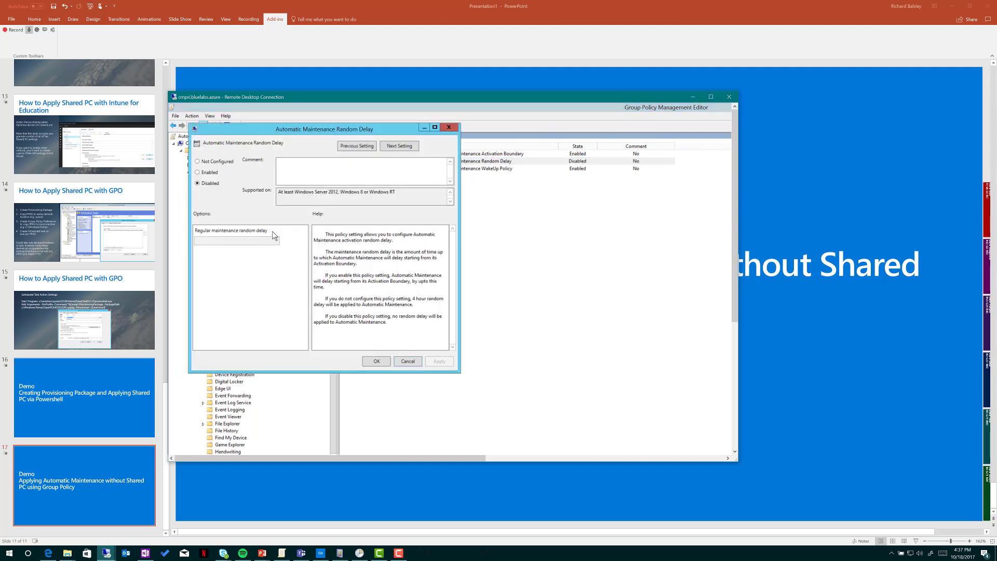
pyautogui.click(203, 173)
pyautogui.click(201, 241)
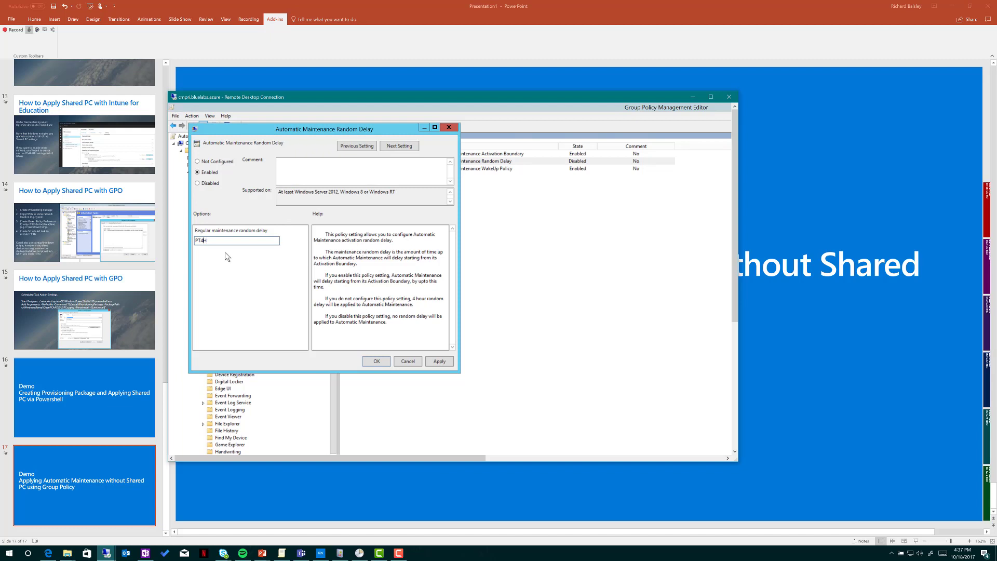
pyautogui.press('BackSpace')
pyautogui.write('2')
pyautogui.click(377, 362)
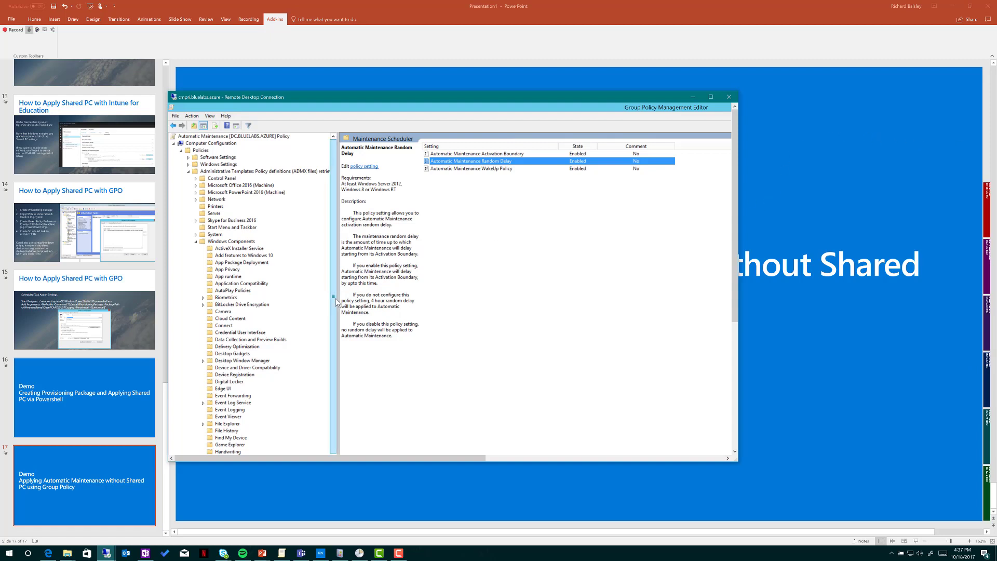
# Go to the Windows Update folder and open the Enabled Update Power Policy for Cart Restarts setting
pyautogui.scroll(-3, 306, 331)
pyautogui.scroll(-7, 335, 353)
pyautogui.scroll(-4, 333, 371)
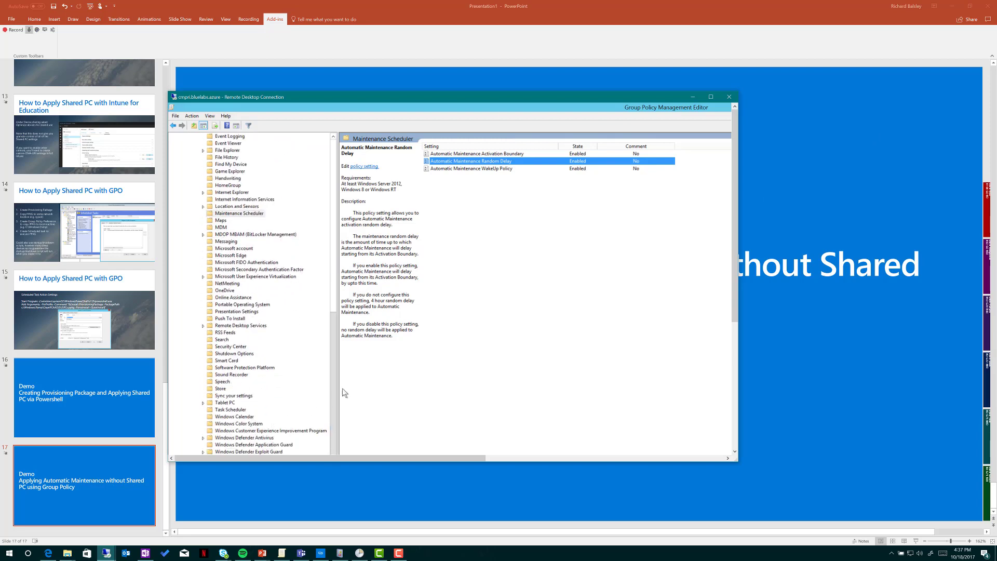
pyautogui.moveTo(734, 172); pyautogui.dragTo(734, 280)
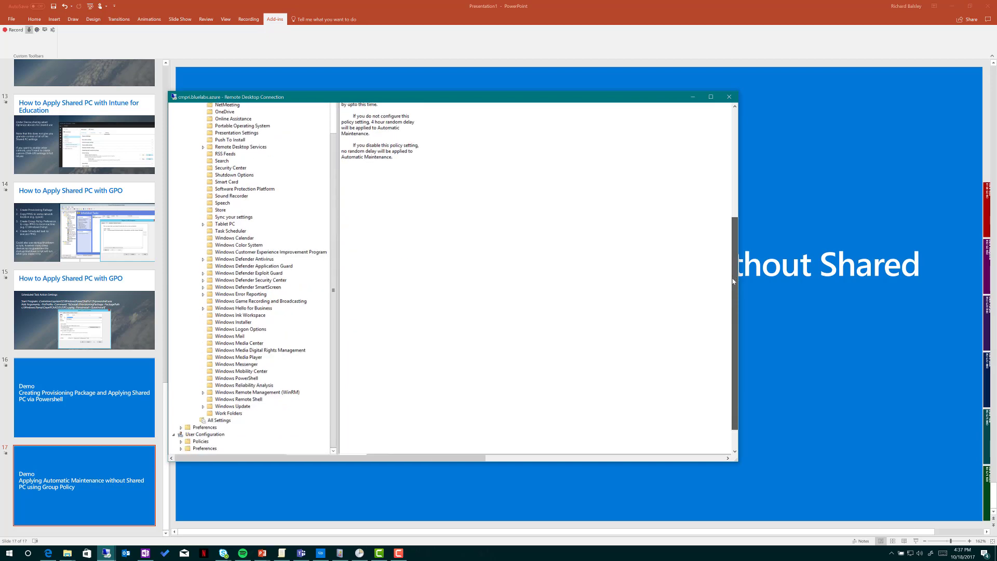
pyautogui.click(224, 406)
pyautogui.click(203, 407)
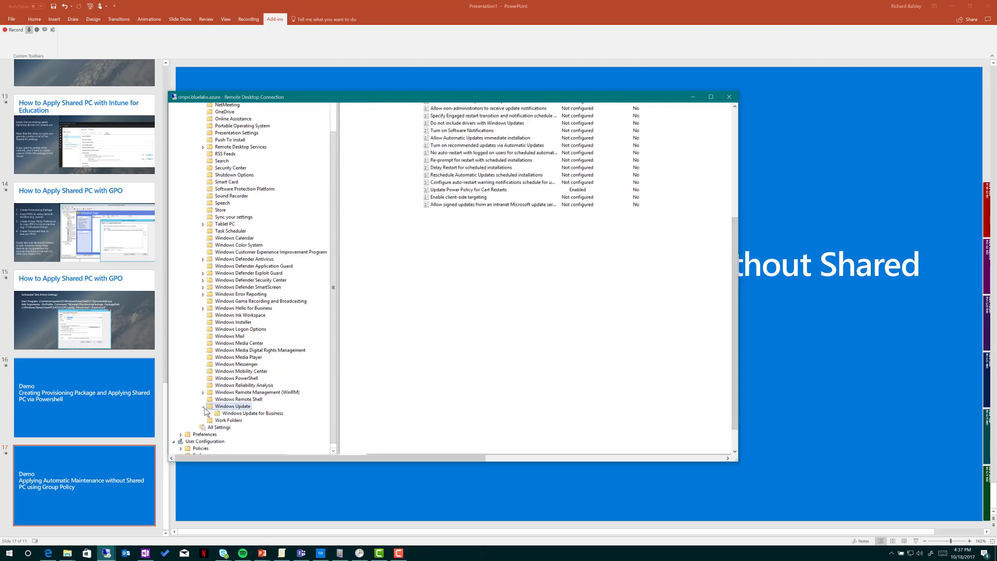
pyautogui.click(481, 189)
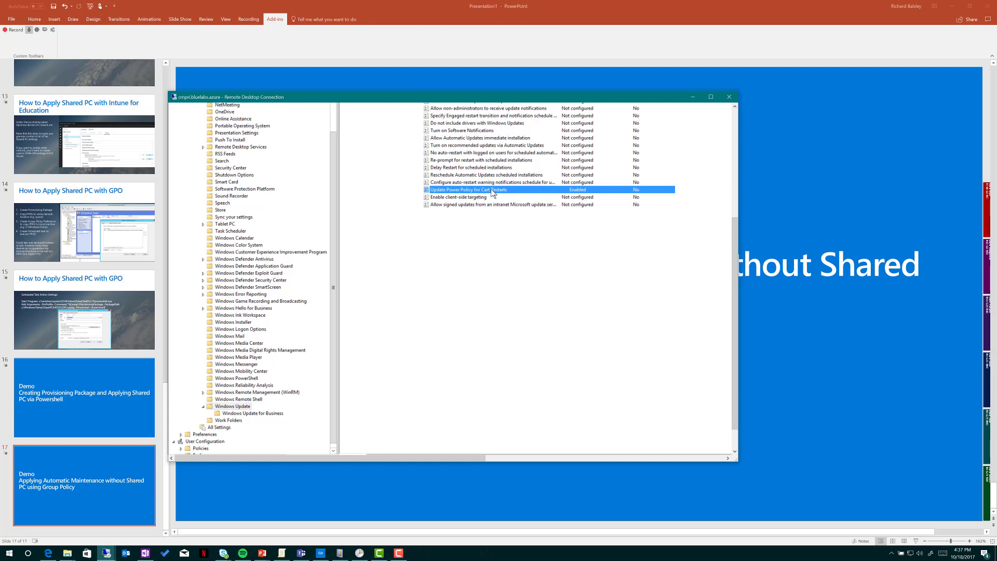
pyautogui.doubleClick(449, 189)
pyautogui.click(735, 155)
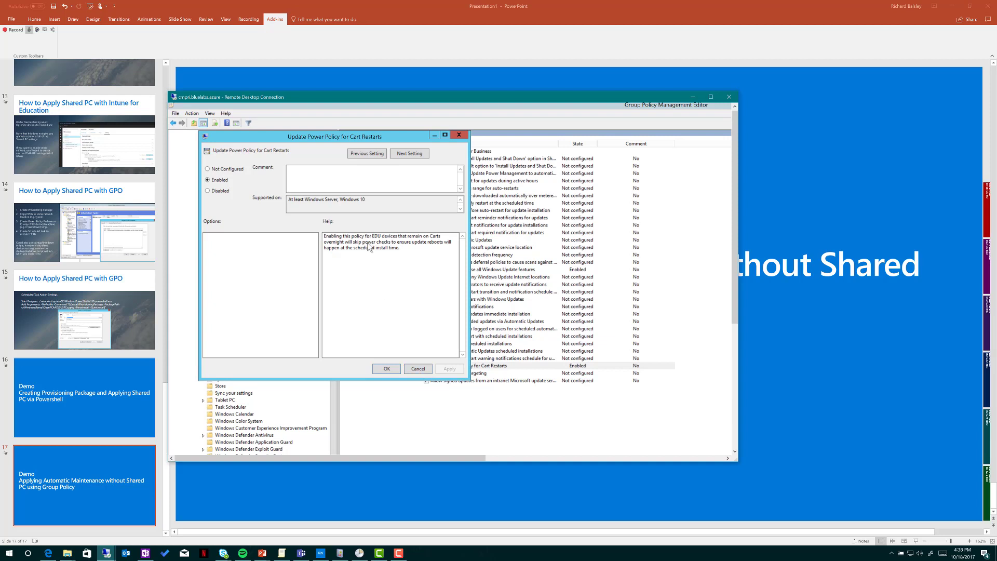
# Cancel the Cart Restarts dialog, refocus the Remote Desktop session and show the server's Start screen
pyautogui.click(418, 369)
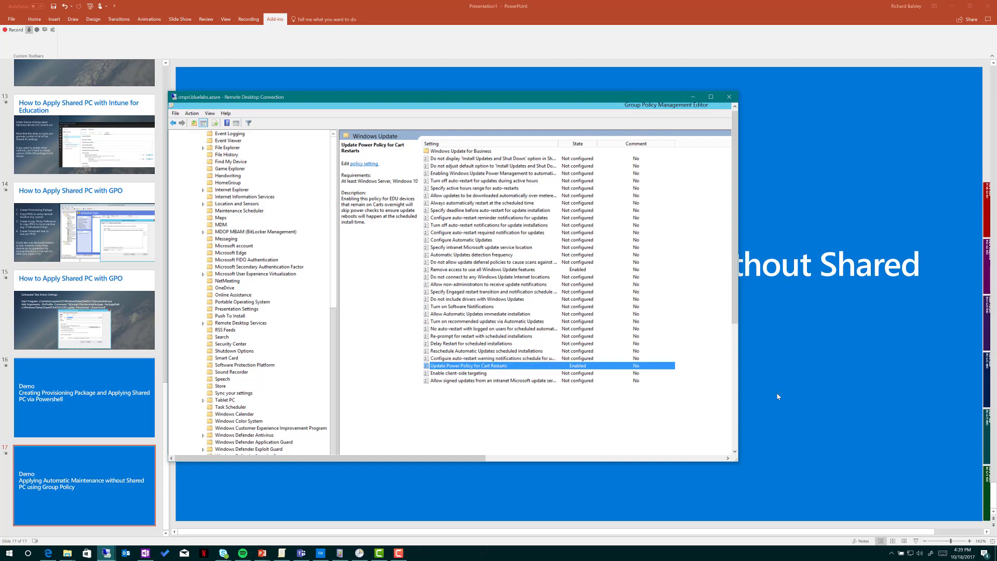
pyautogui.hotkey('alt', 'Tab')
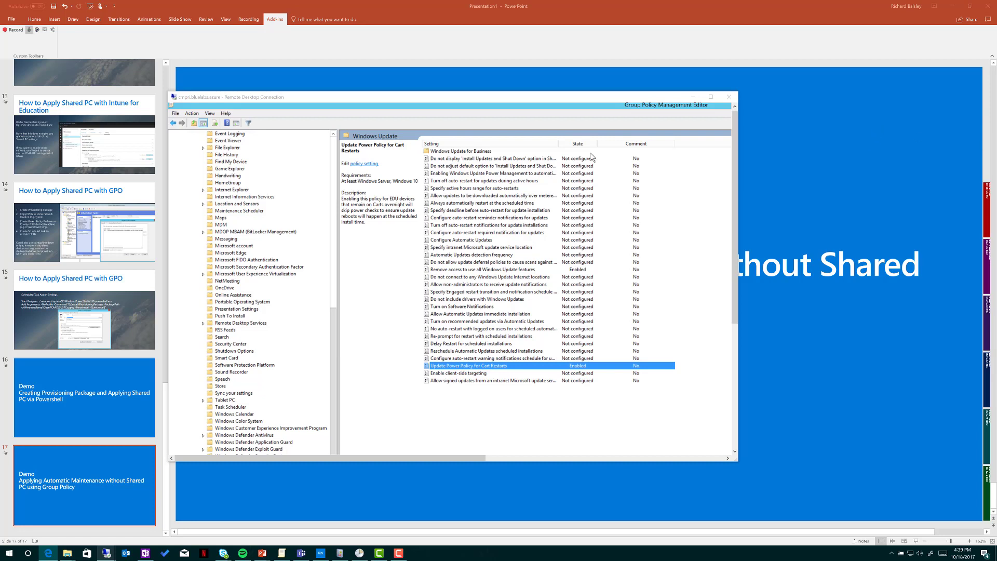
pyautogui.click(332, 100)
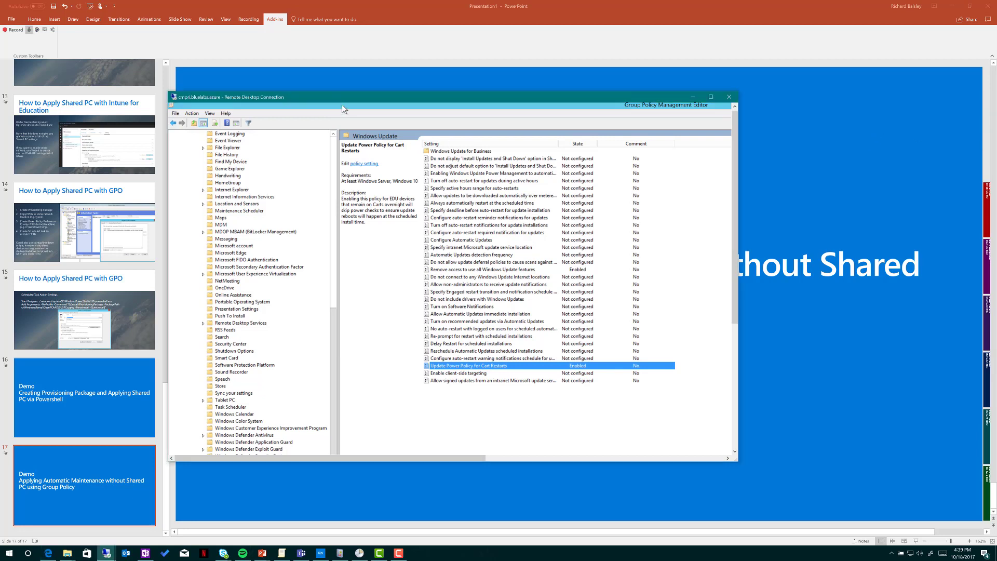
pyautogui.moveTo(735, 298); pyautogui.dragTo(736, 423)
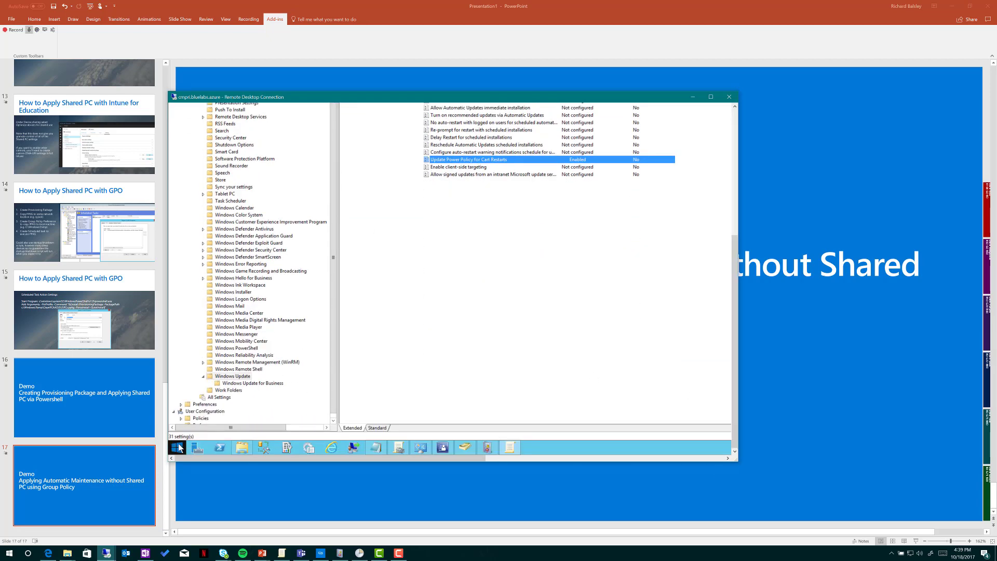
pyautogui.click(178, 446)
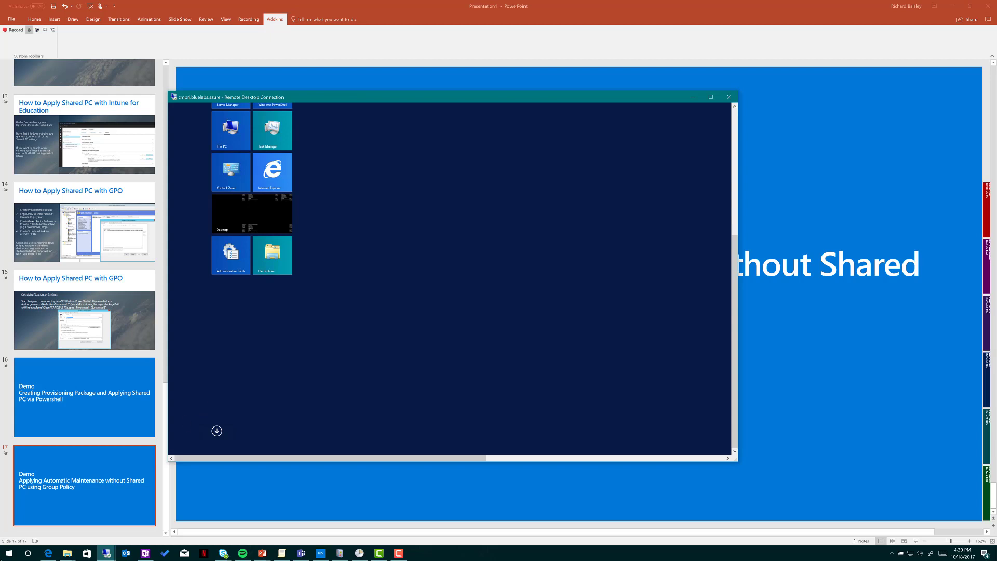
# Launch Notepad and paste the Powercfg SETACVALUEINDEX and SETDCVALUEINDEX RTCWAKE 1 commands
pyautogui.click(2, 556)
pyautogui.write('notepad')
pyautogui.press('Return')
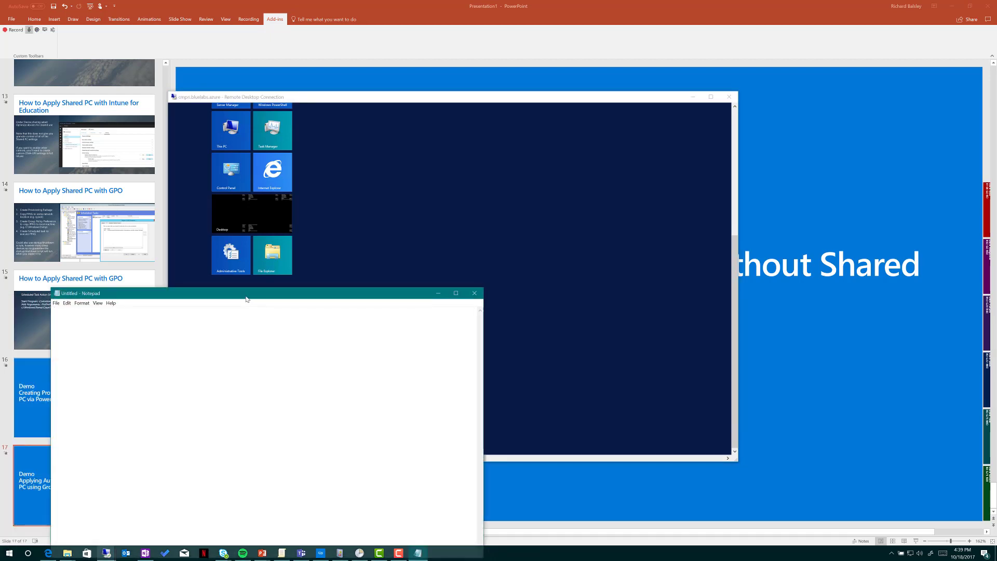
pyautogui.moveTo(247, 299); pyautogui.dragTo(410, 162)
pyautogui.write('Powercfg /SETACVALUEINDEX SCHEME_BALANCED SUB_SLEEP RTCWAKE 1 And Powercfg /SETDCVALUEINDEX SCHEME_BALANCED SUB_SLEEP RTCWAKE 1')
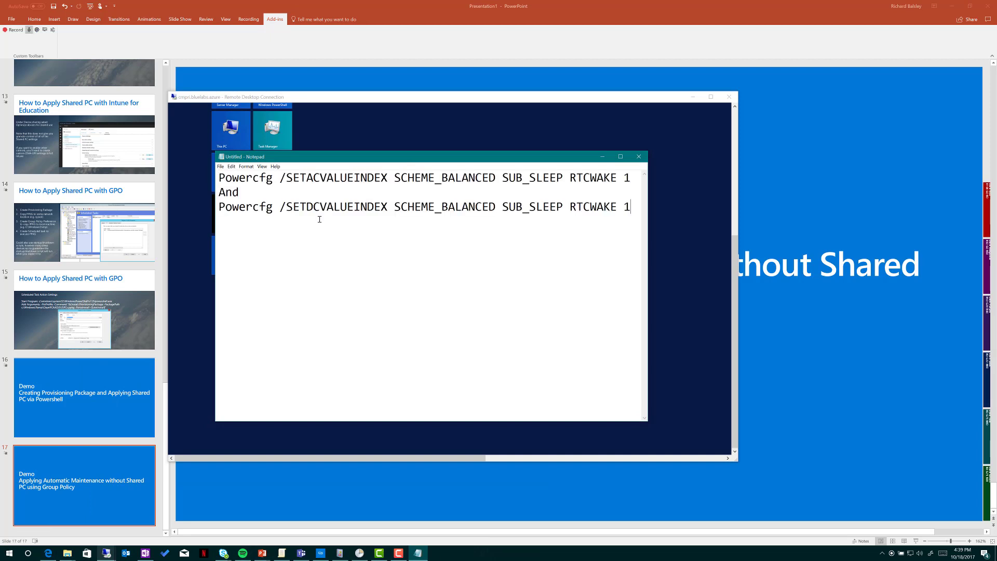